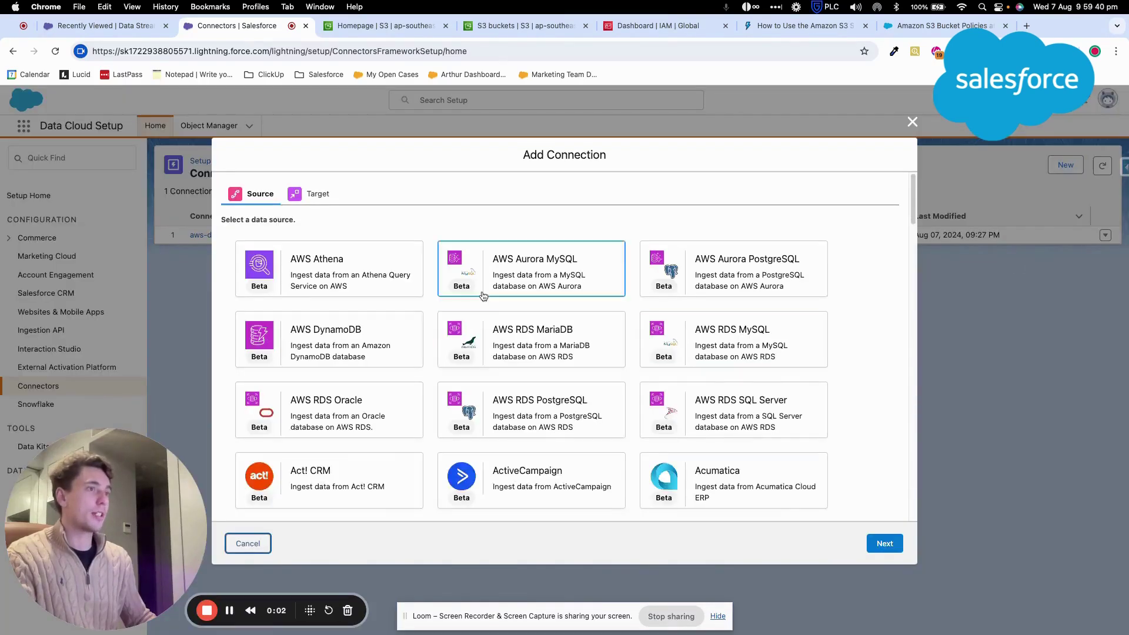
Choose Amazon S3 as the new data source and continue to its connection form.
{"action": "scroll", "coordinate": [421, 383], "scroll_direction": "down", "scroll_amount": 3}
{"action": "scroll", "coordinate": [420, 383], "scroll_direction": "down", "scroll_amount": 3}
{"action": "left_click", "coordinate": [337, 361]}
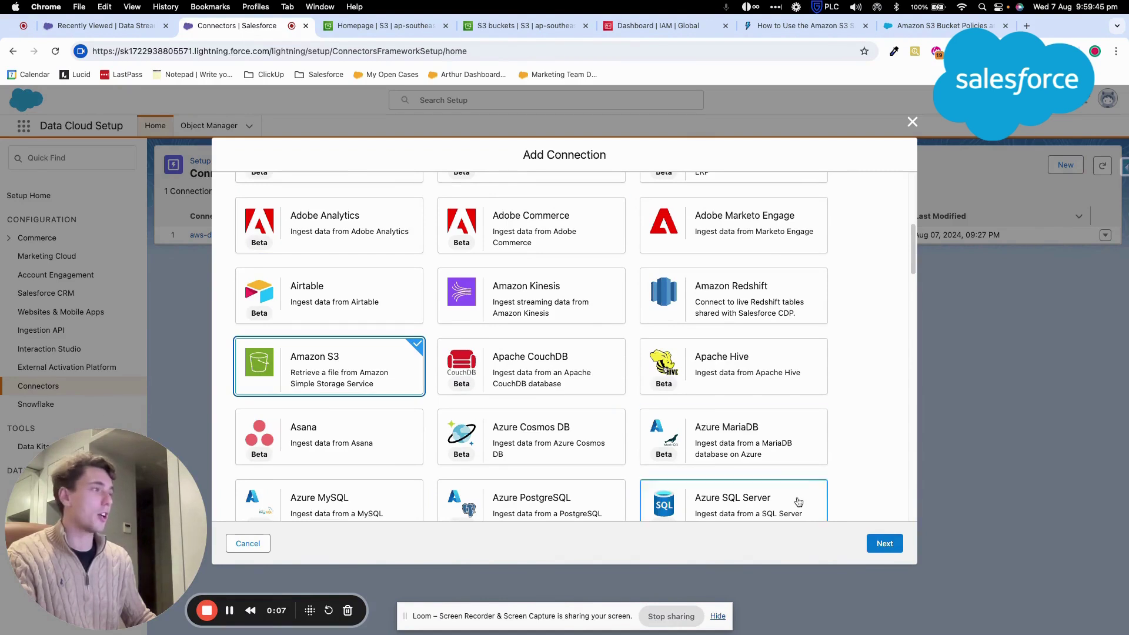
{"action": "left_click", "coordinate": [884, 543]}
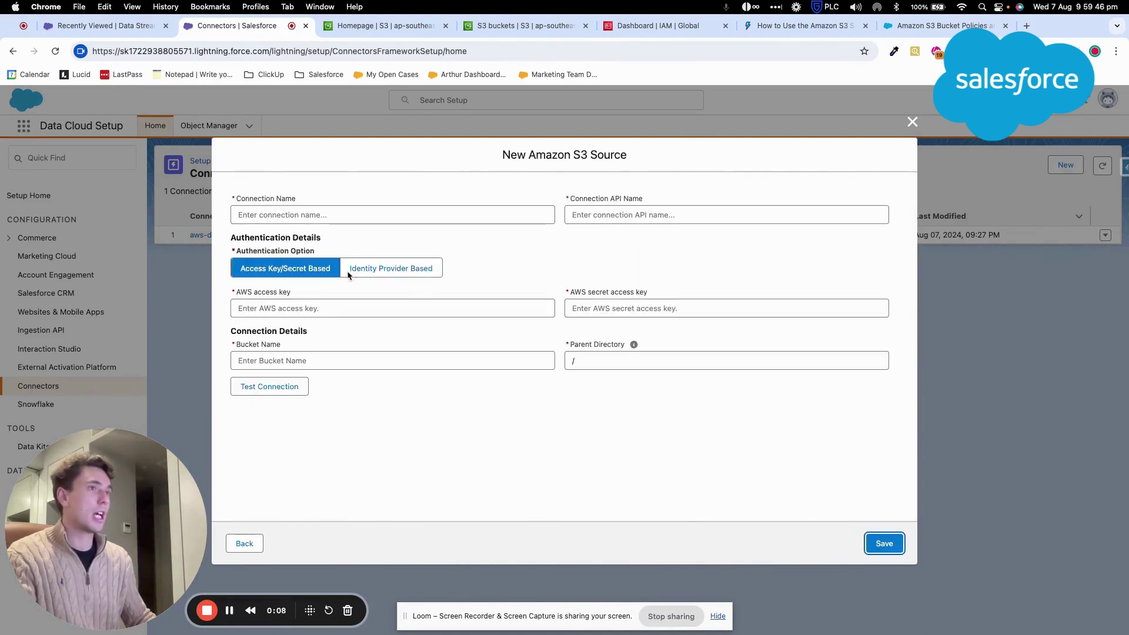
Name the connection aws-datacloud-demo2 from the saved aws-datacloud-demo suggestion.
{"action": "left_click", "coordinate": [282, 211]}
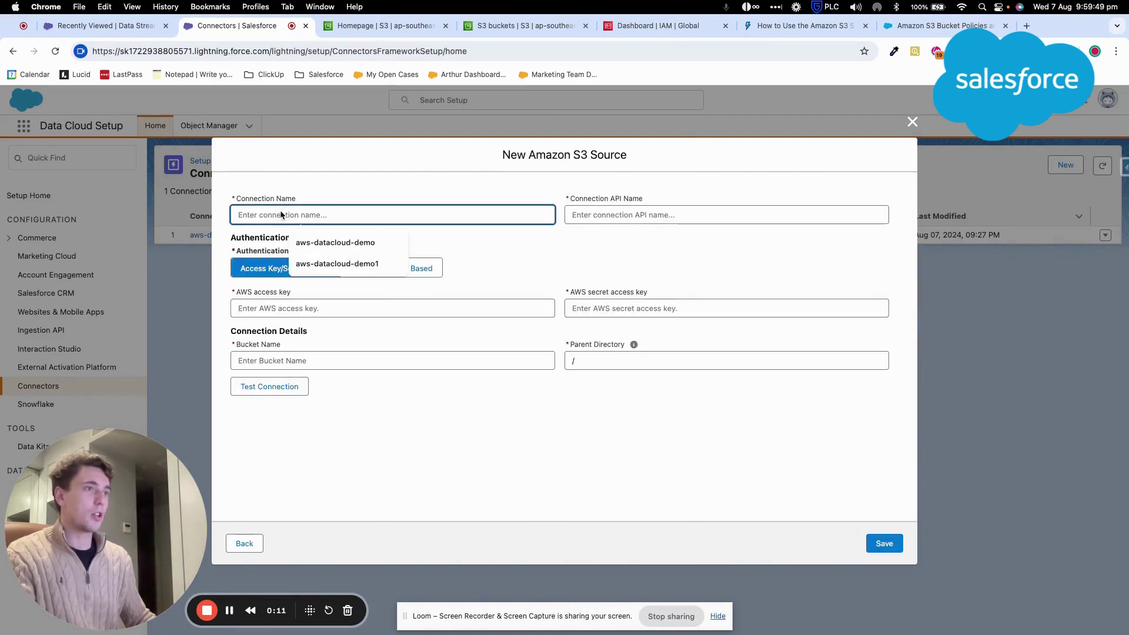
{"action": "left_click", "coordinate": [306, 236]}
{"action": "left_click", "coordinate": [322, 221]}
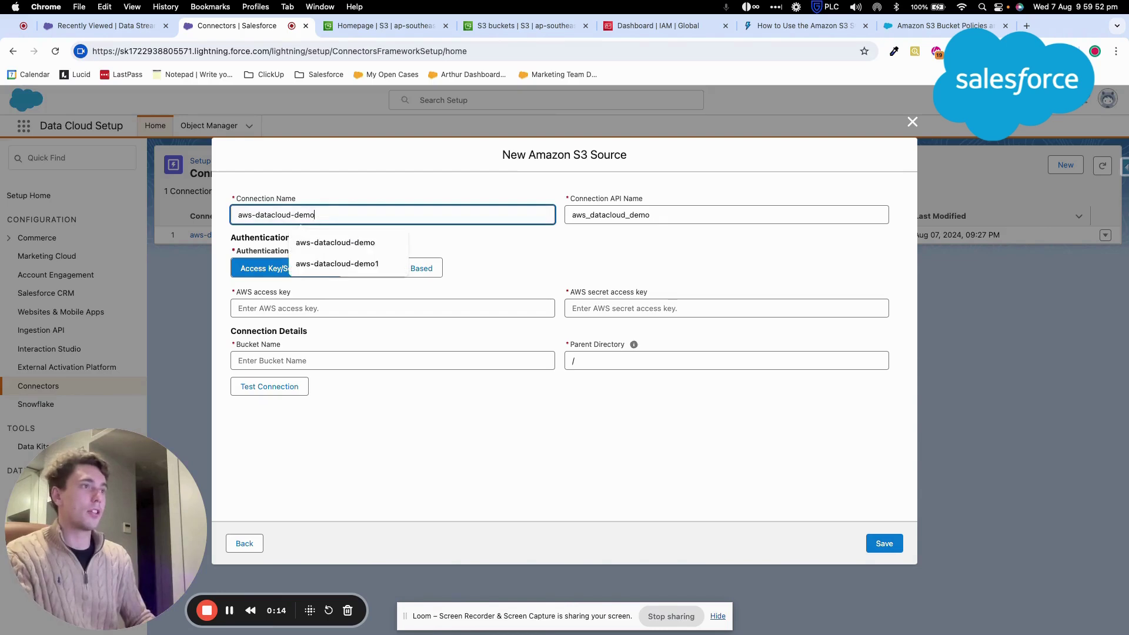
{"action": "type", "text": "2"}
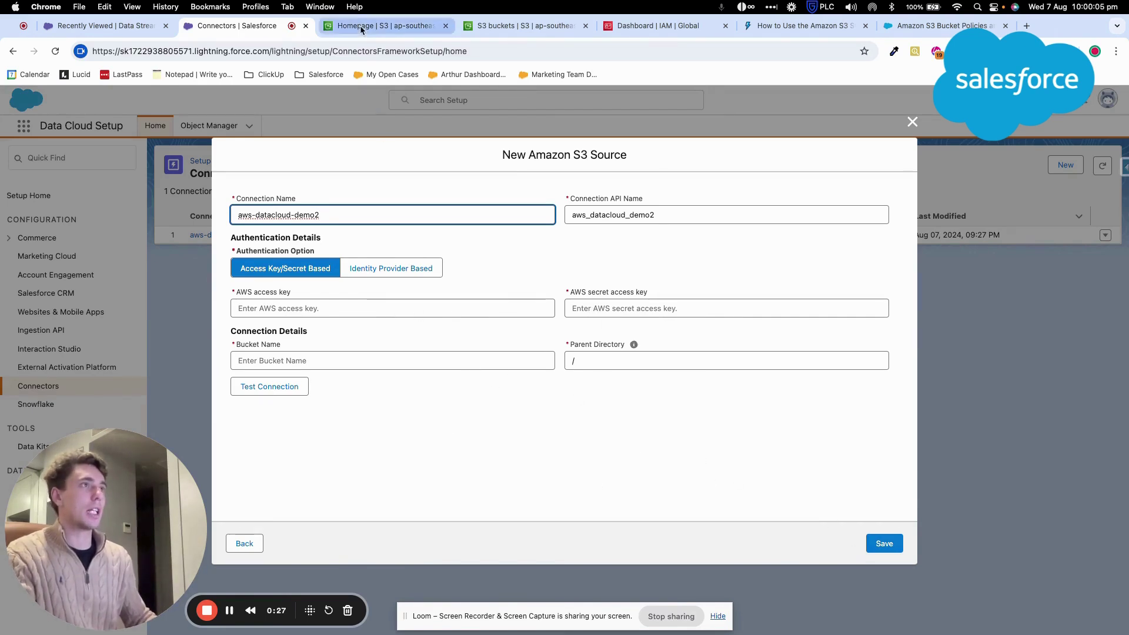
Create S3 bucket aws-datacloud-demo2 by copying the existing bucket name and appending 2.
{"action": "left_click", "coordinate": [382, 25]}
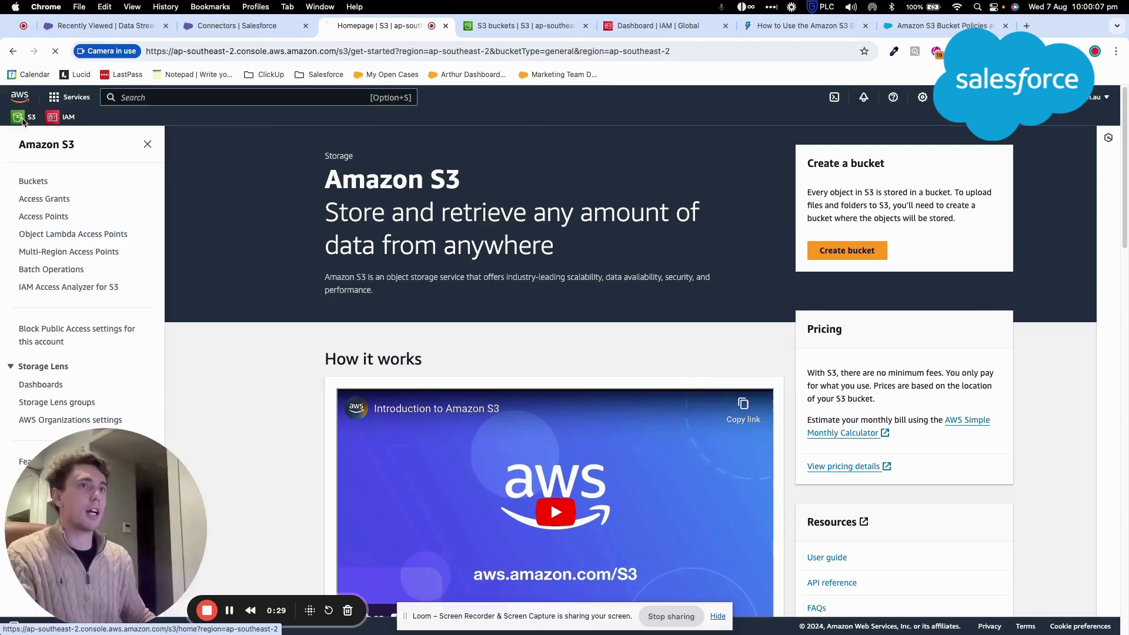
{"action": "left_click", "coordinate": [24, 121]}
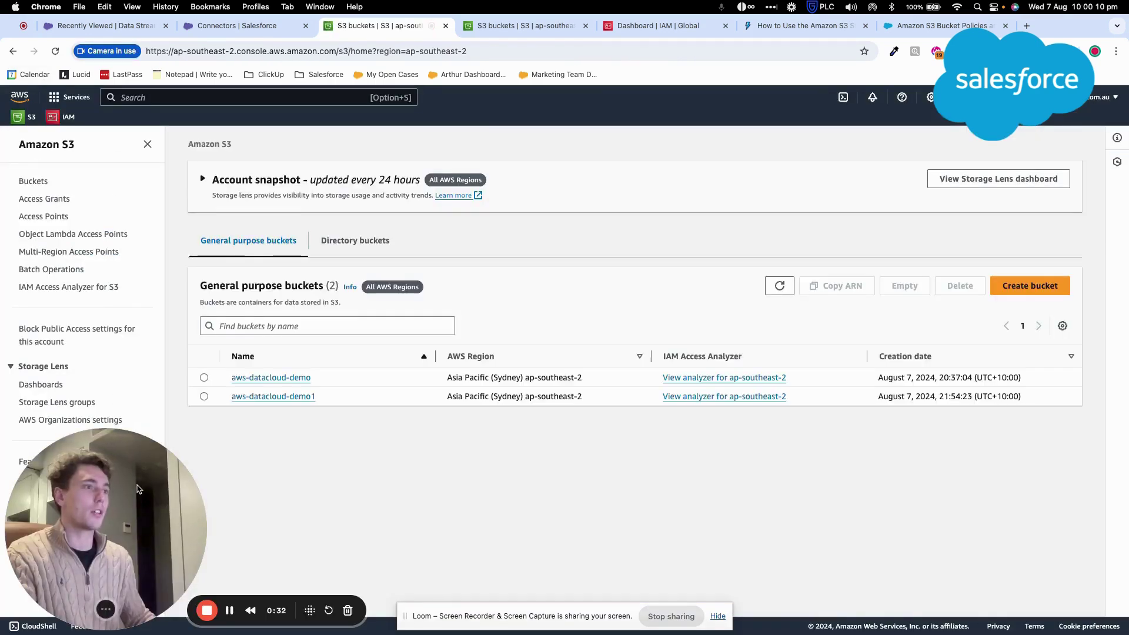
{"action": "left_click_drag", "start_coordinate": [312, 377], "coordinate": [228, 376]}
{"action": "key", "text": "cmd+c"}
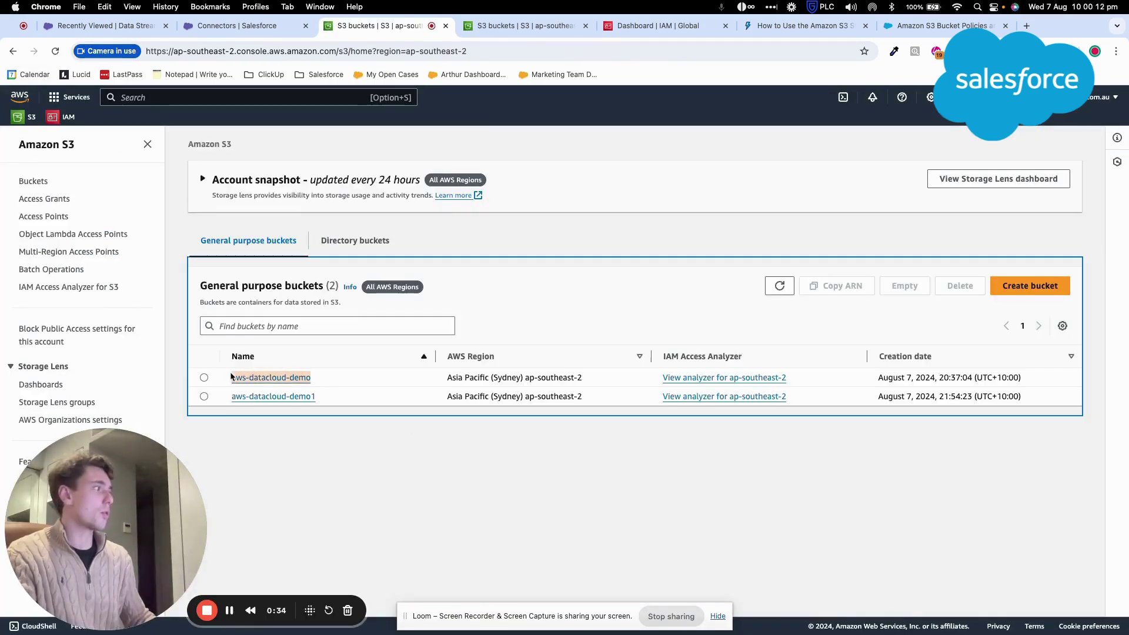
{"action": "left_click", "coordinate": [1013, 290]}
{"action": "left_click", "coordinate": [276, 318]}
{"action": "key", "text": "cmd+v"}
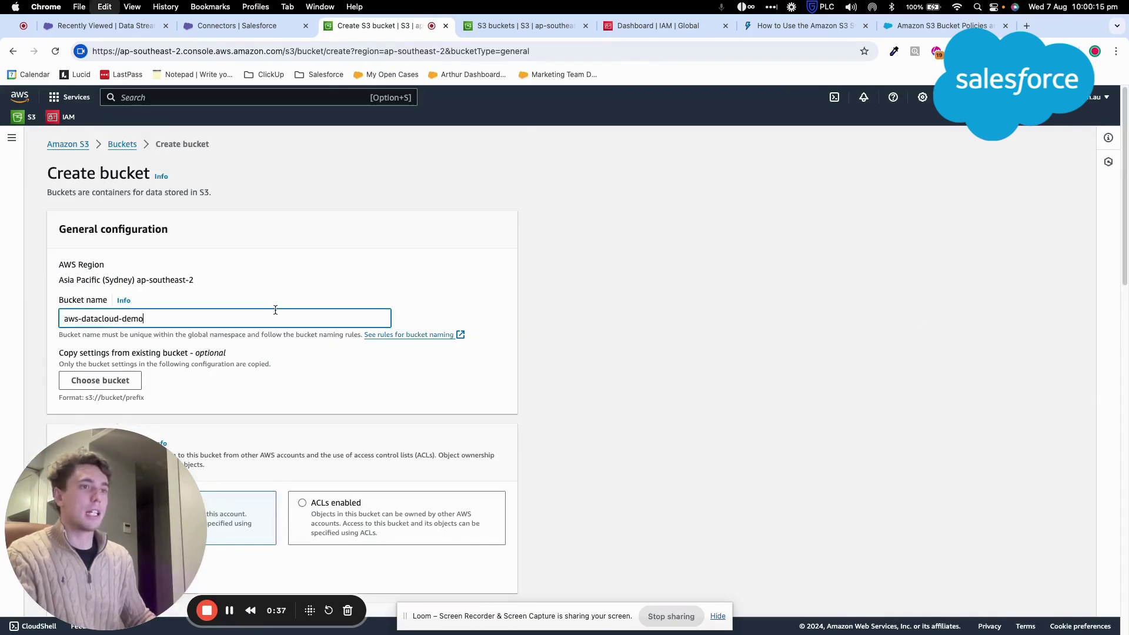
{"action": "type", "text": "2"}
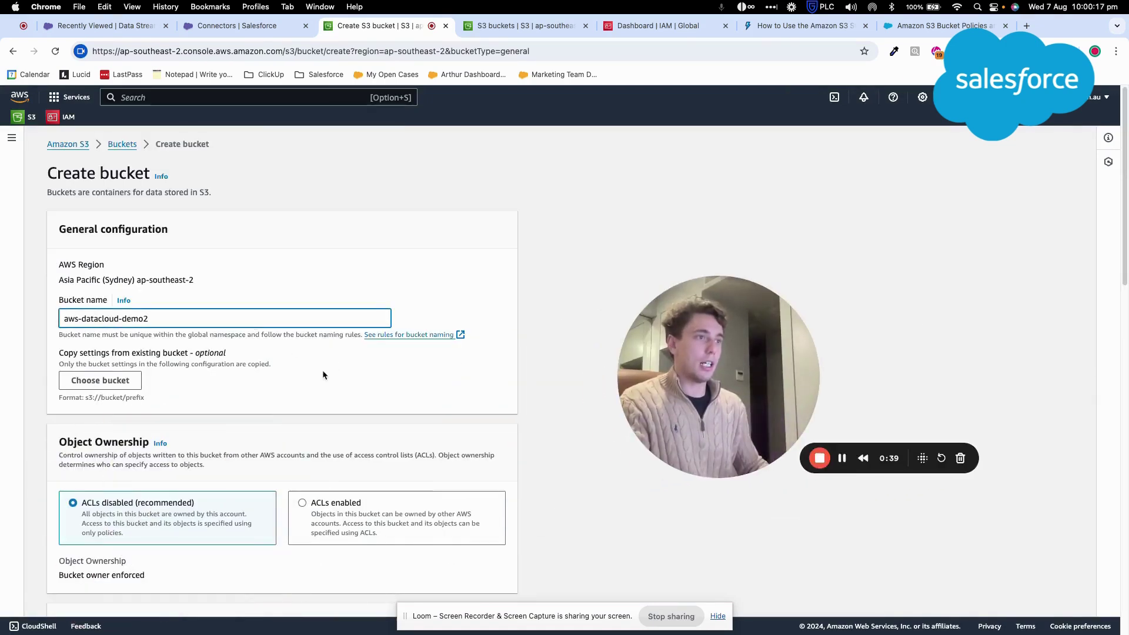
{"action": "scroll", "coordinate": [304, 387], "scroll_direction": "down", "scroll_amount": 15}
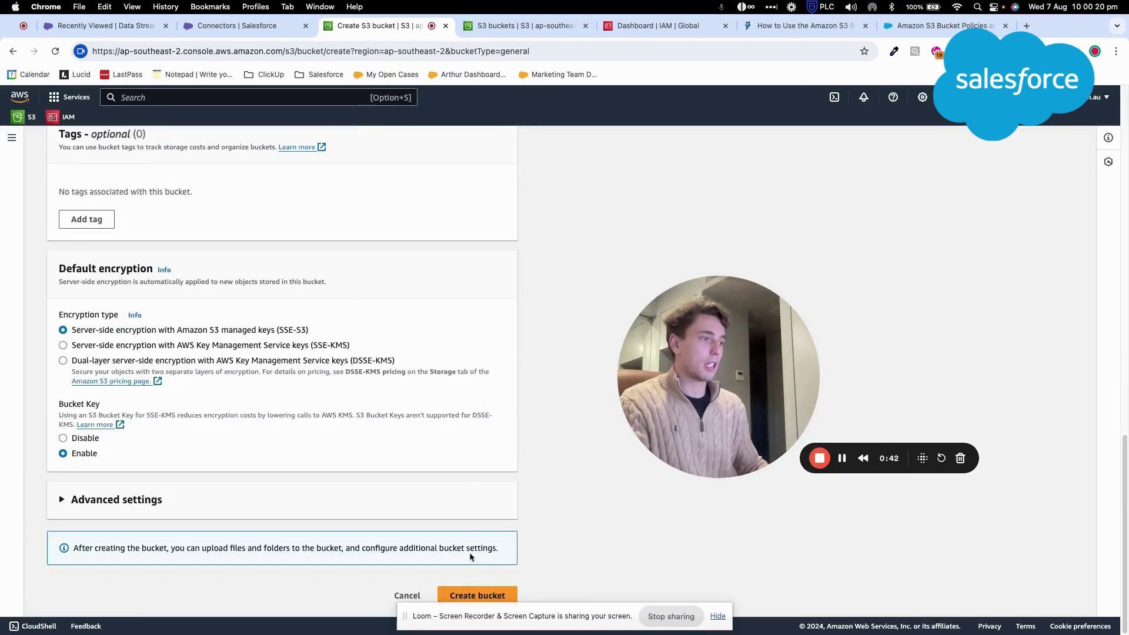
{"action": "left_click", "coordinate": [477, 595]}
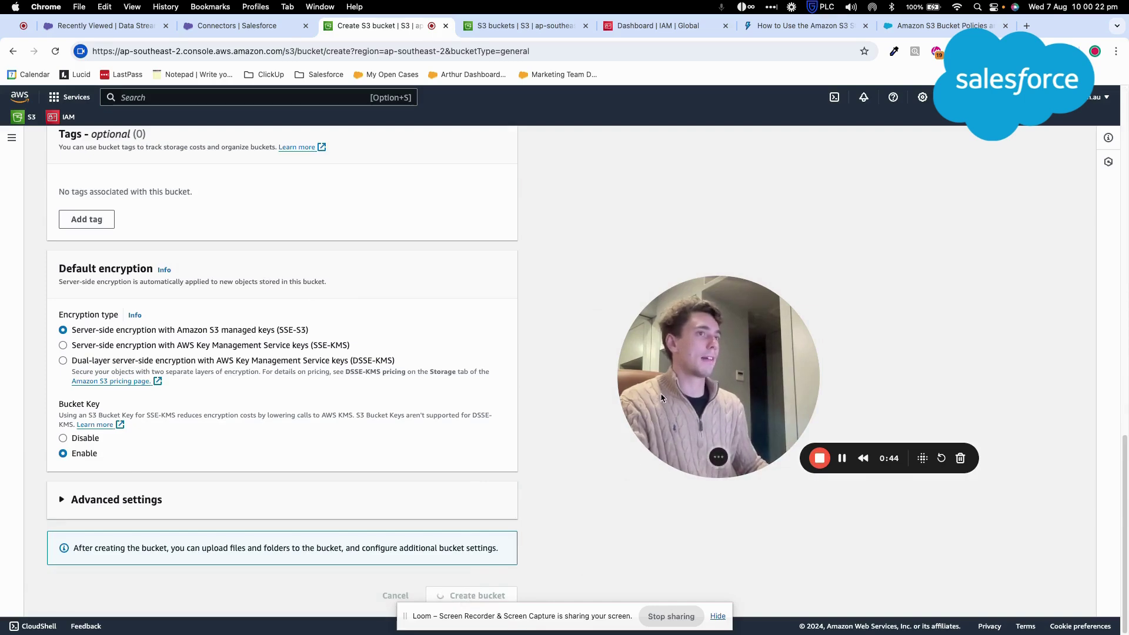
{"action": "left_click_drag", "start_coordinate": [667, 377], "coordinate": [897, 481]}
Create folder datacloud-ingestion-files2 inside the aws-datacloud-demo2 bucket.
{"action": "left_click", "coordinate": [115, 458]}
{"action": "left_click", "coordinate": [941, 266]}
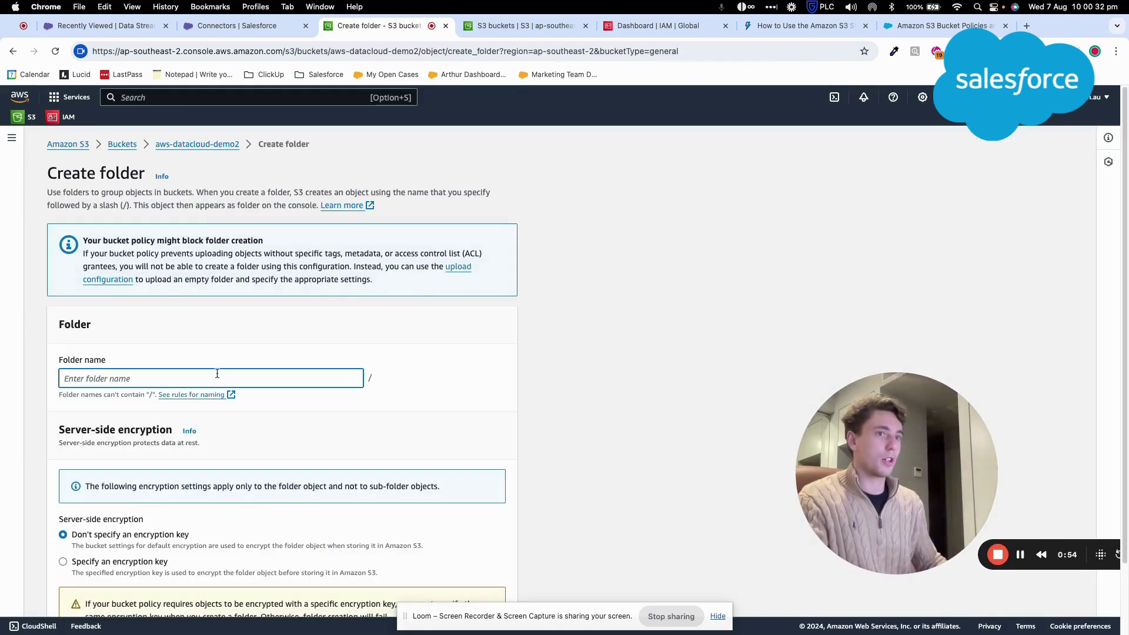
{"action": "left_click", "coordinate": [194, 379]}
{"action": "left_click", "coordinate": [196, 490]}
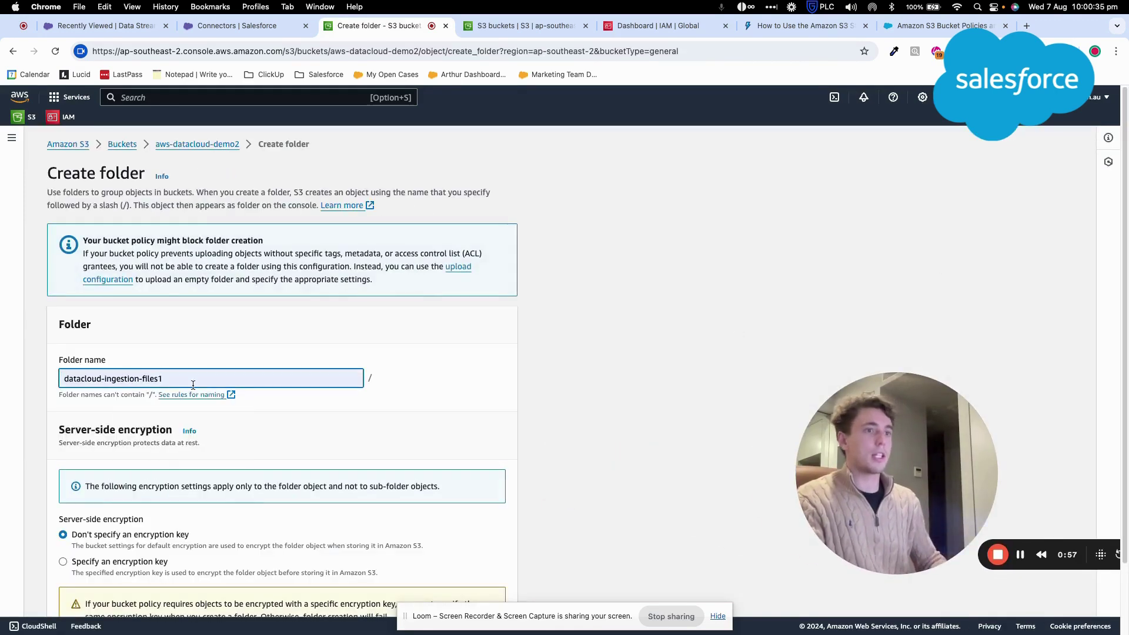
{"action": "key", "text": "BackSpace"}
{"action": "type", "text": "2"}
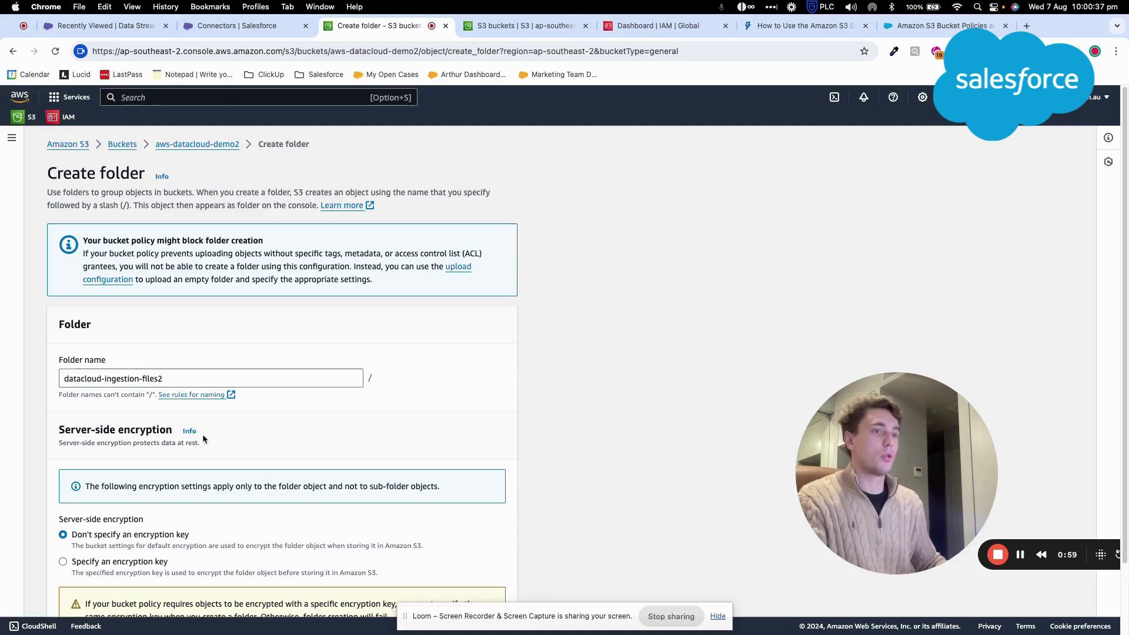
{"action": "scroll", "coordinate": [202, 434], "scroll_direction": "down", "scroll_amount": 2}
{"action": "left_click", "coordinate": [479, 594]}
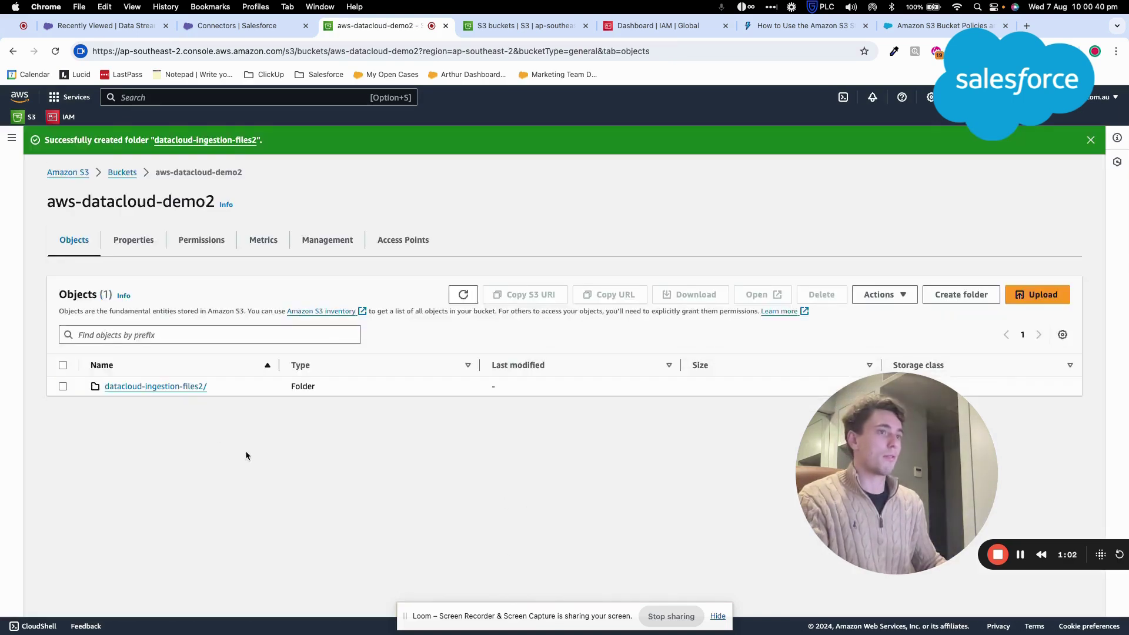
Upload the contacts CSV into datacloud-ingestion-files2, then return to the buckets list.
{"action": "left_click", "coordinate": [174, 388]}
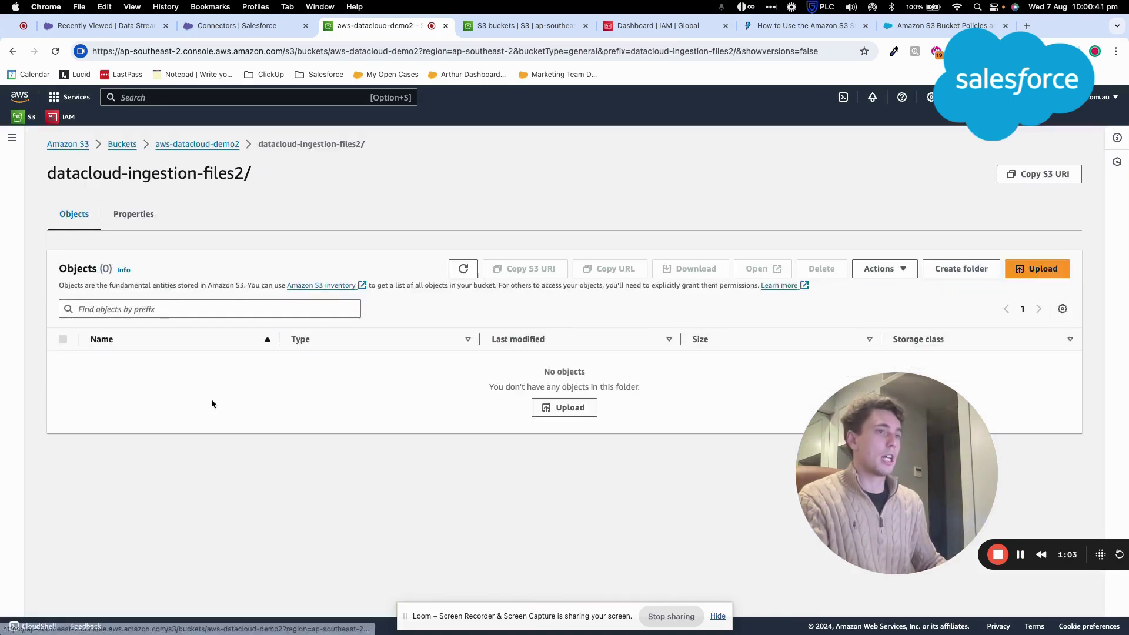
{"action": "left_click", "coordinate": [551, 417]}
{"action": "scroll", "coordinate": [253, 410], "scroll_direction": "down", "scroll_amount": 1}
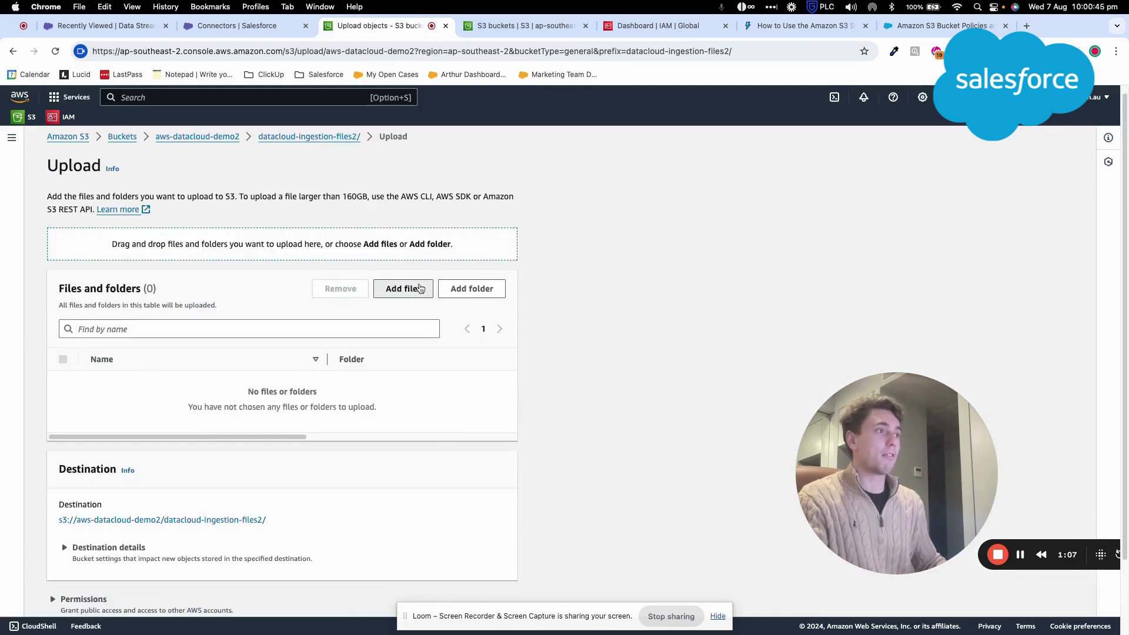
{"action": "left_click", "coordinate": [420, 288]}
{"action": "left_click", "coordinate": [456, 165]}
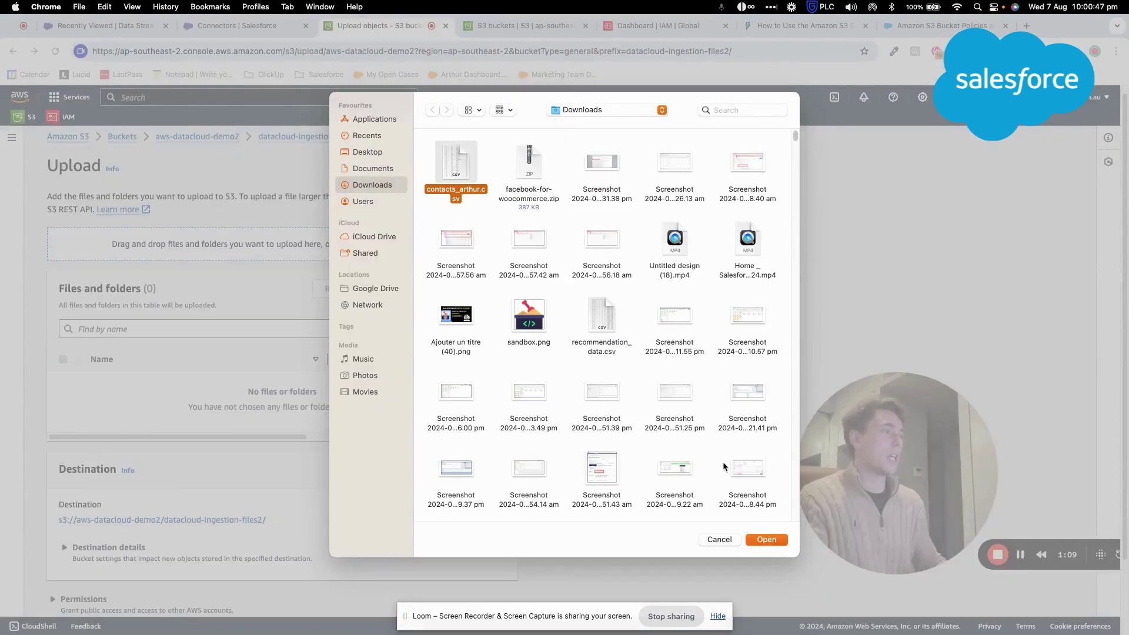
{"action": "left_click", "coordinate": [767, 539]}
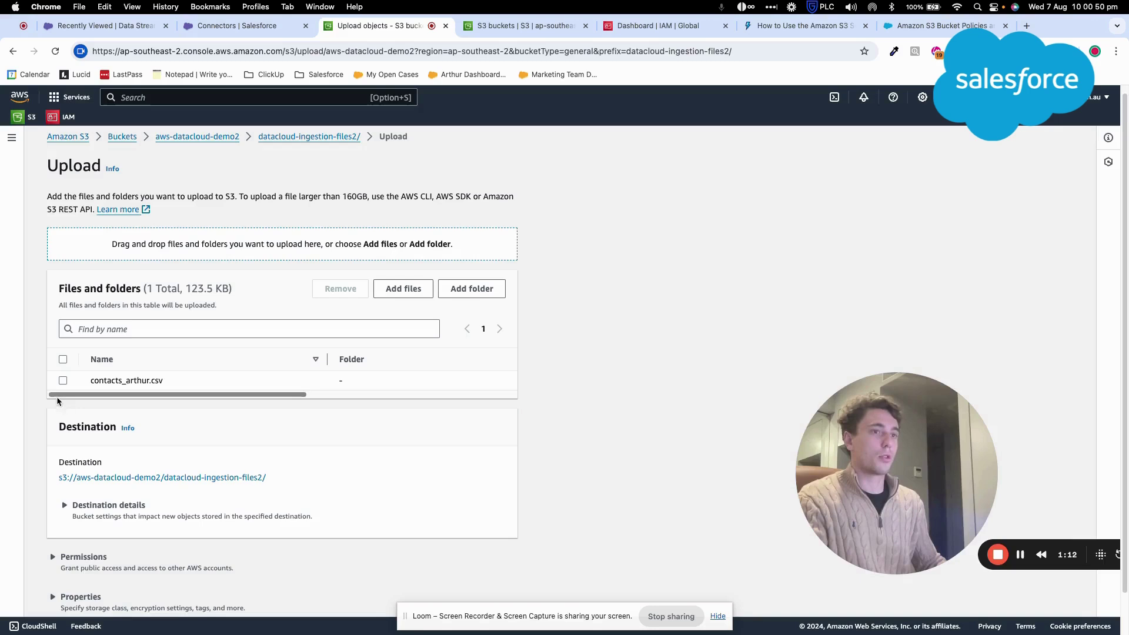
{"action": "scroll", "coordinate": [88, 377], "scroll_direction": "down", "scroll_amount": 2}
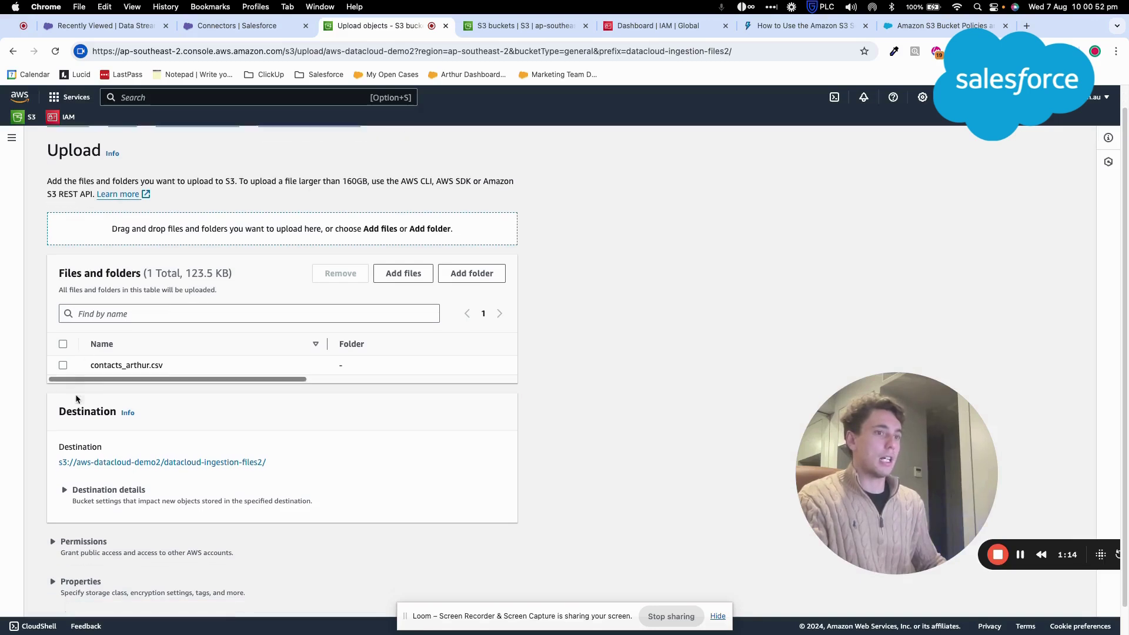
{"action": "left_click", "coordinate": [498, 596]}
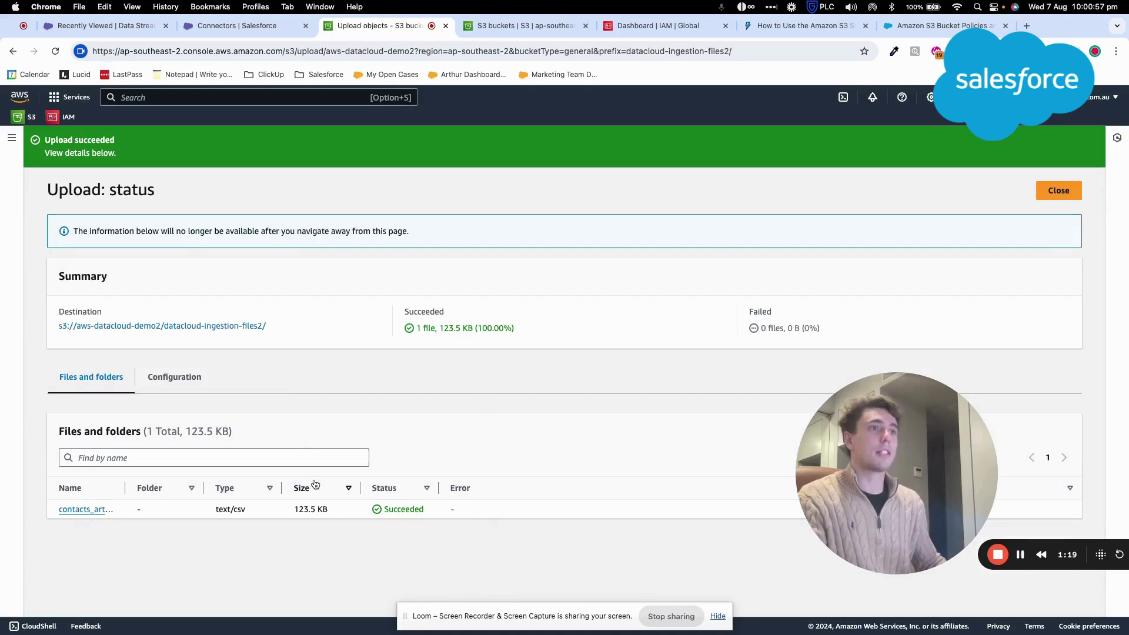
{"action": "left_click", "coordinate": [1038, 194]}
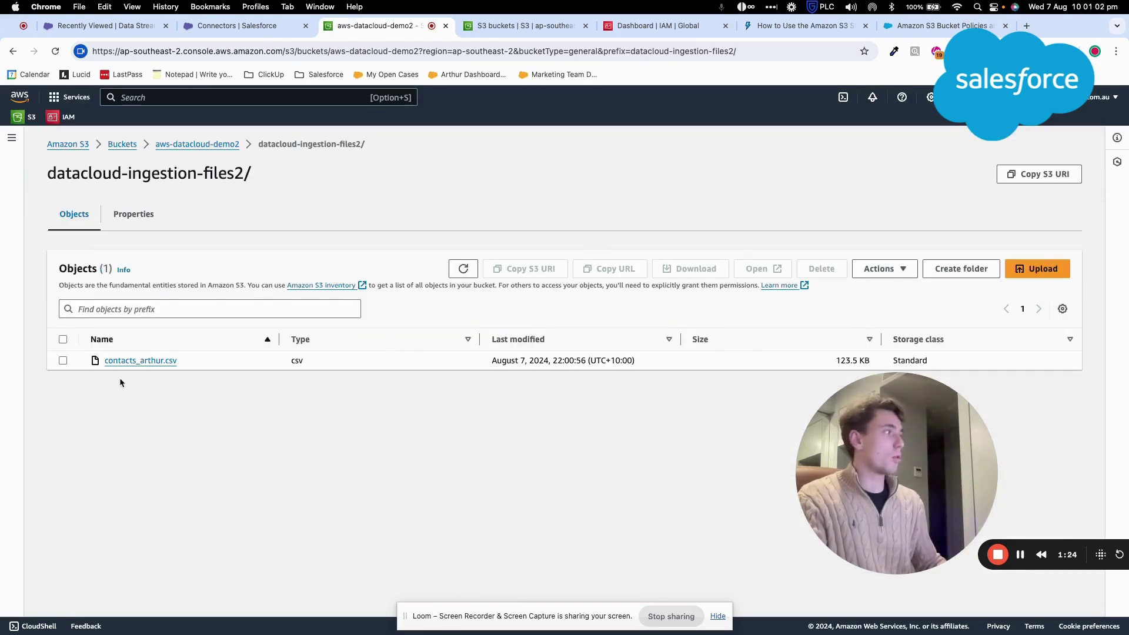
{"action": "left_click", "coordinate": [195, 144]}
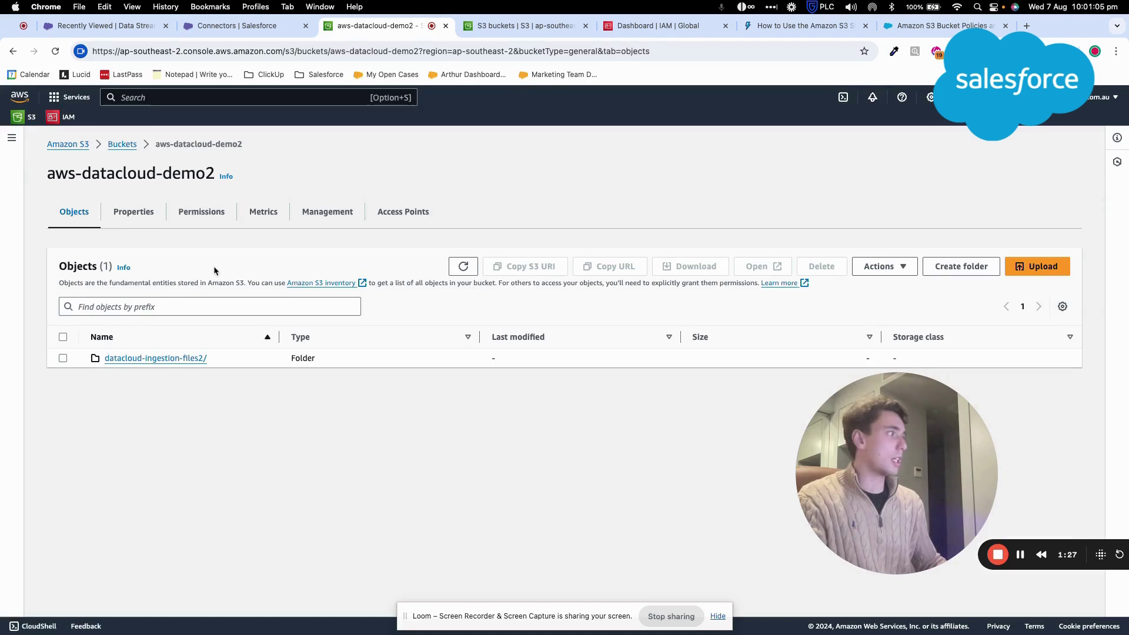
{"action": "left_click", "coordinate": [123, 144]}
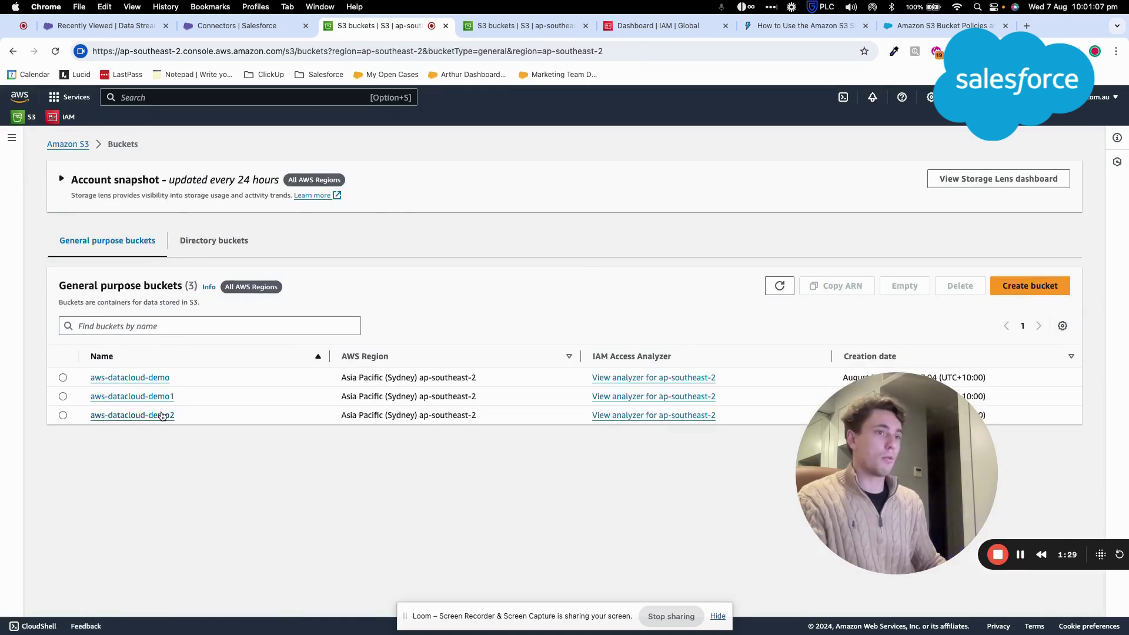
Move from the S3 bucket over to the IAM Users list.
{"action": "left_click", "coordinate": [163, 416]}
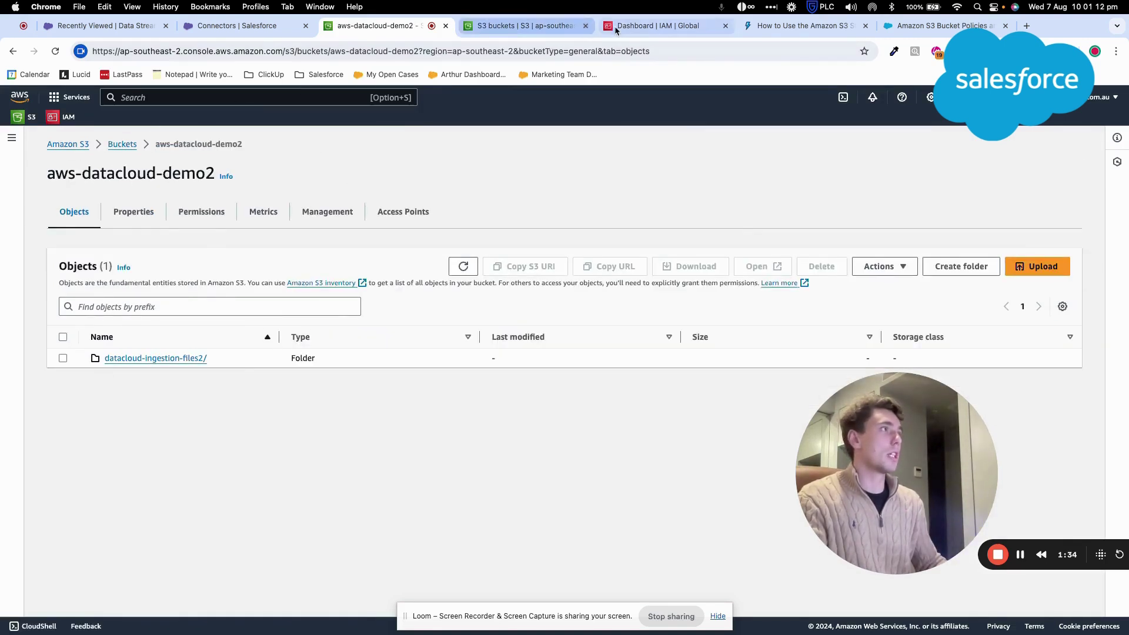
{"action": "left_click_drag", "start_coordinate": [620, 26], "coordinate": [506, 30]}
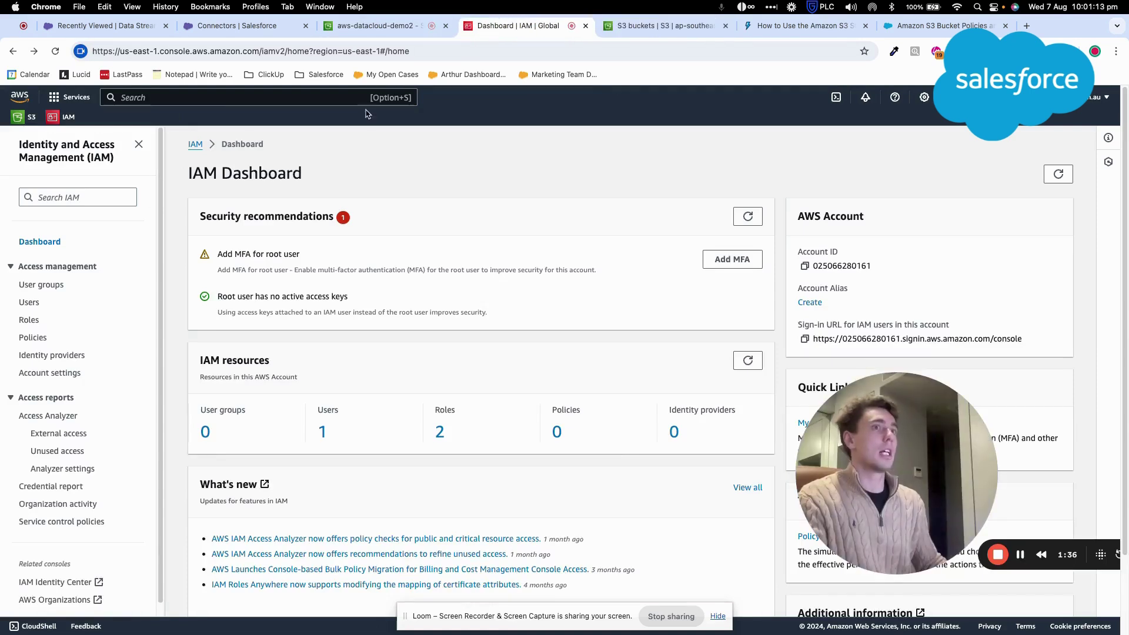
{"action": "left_click", "coordinate": [31, 303]}
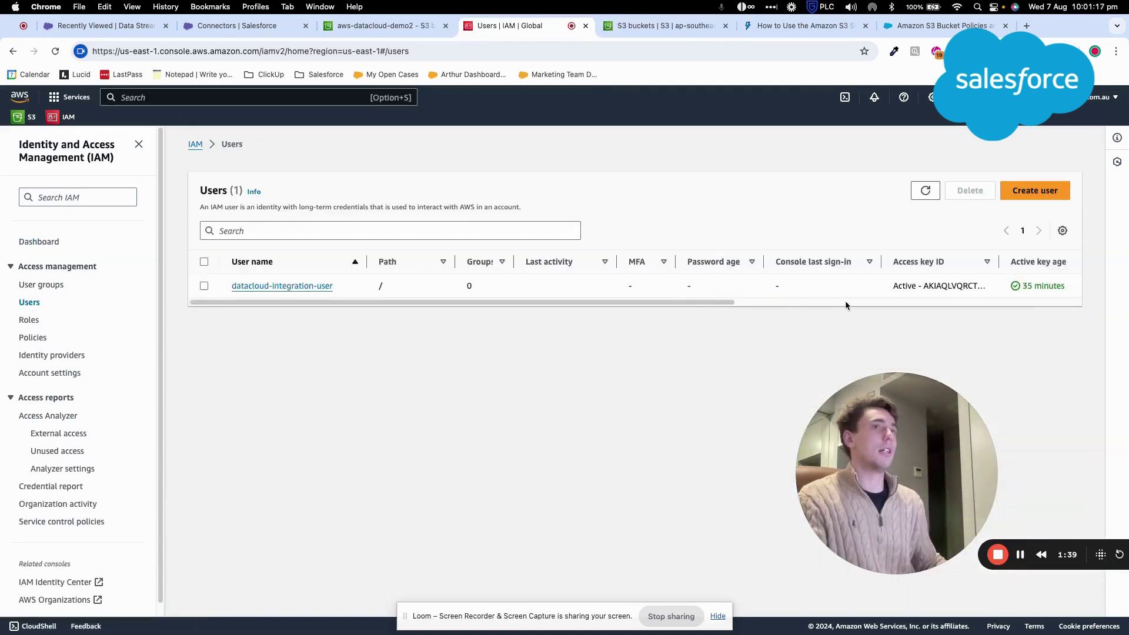
{"action": "left_click", "coordinate": [1036, 190]}
{"action": "left_click", "coordinate": [322, 280]}
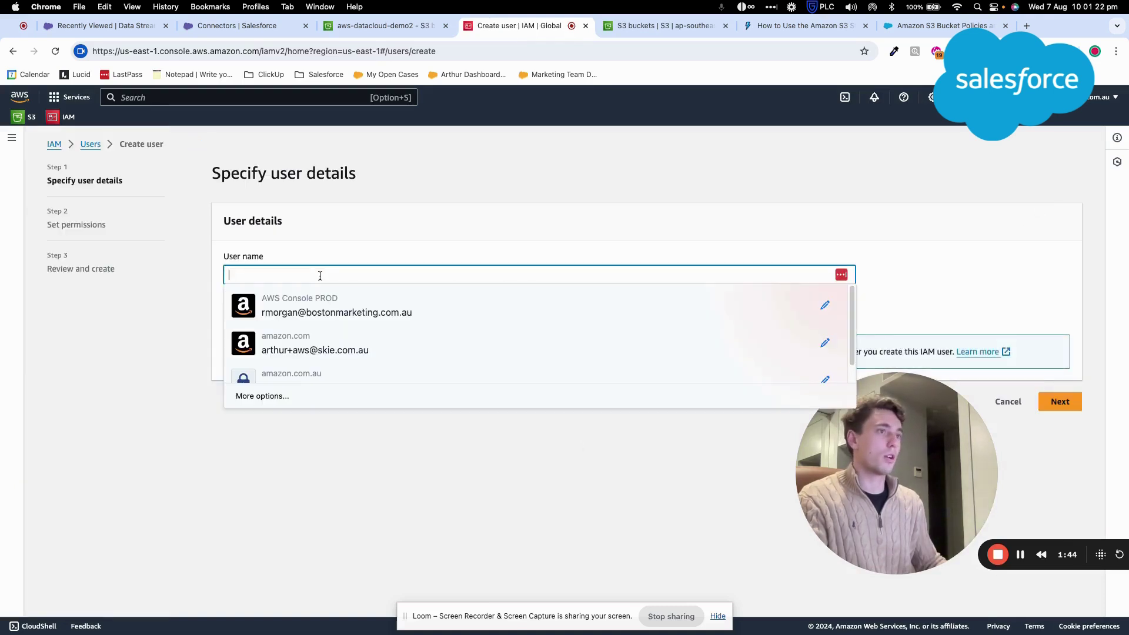
{"action": "left_click", "coordinate": [330, 245]}
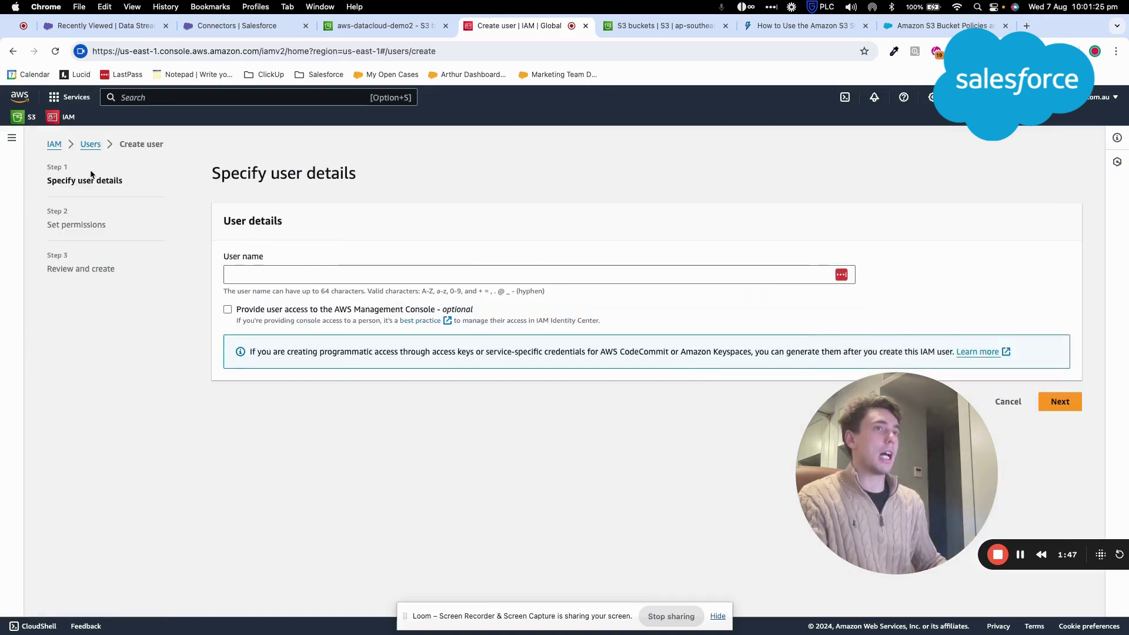
{"action": "left_click", "coordinate": [90, 145]}
Start a new IAM user named datacloud-integration-user2, copied from the existing user's name.
{"action": "left_click_drag", "start_coordinate": [335, 294], "coordinate": [240, 283]}
{"action": "key", "text": "cmd+c"}
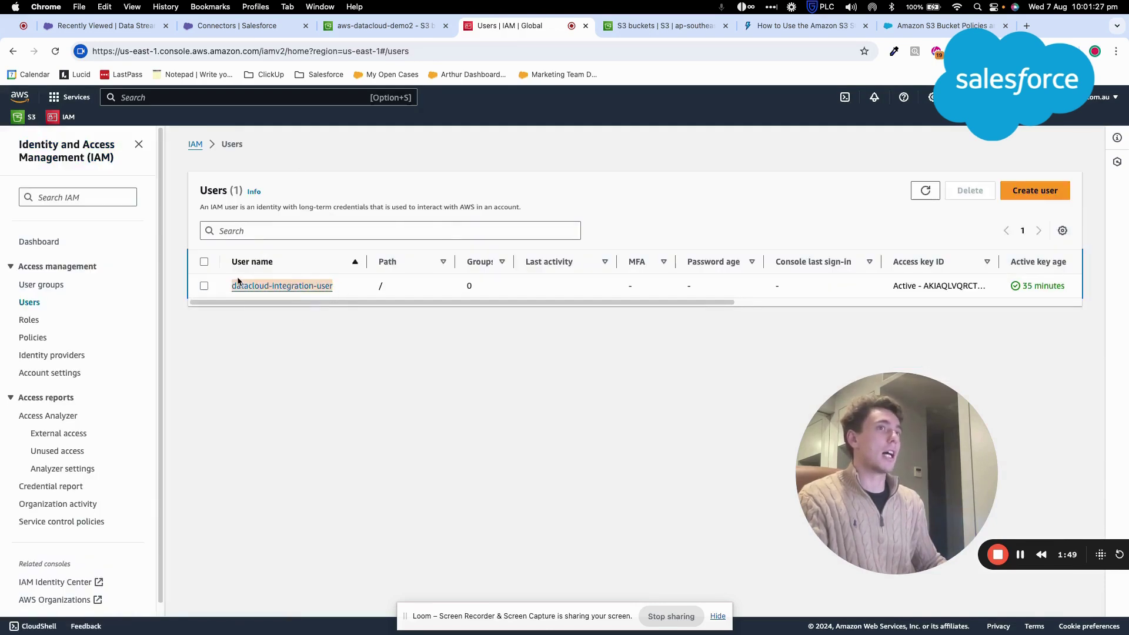
{"action": "left_click", "coordinate": [1034, 190]}
{"action": "left_click", "coordinate": [359, 272]}
{"action": "key", "text": "cmd+v"}
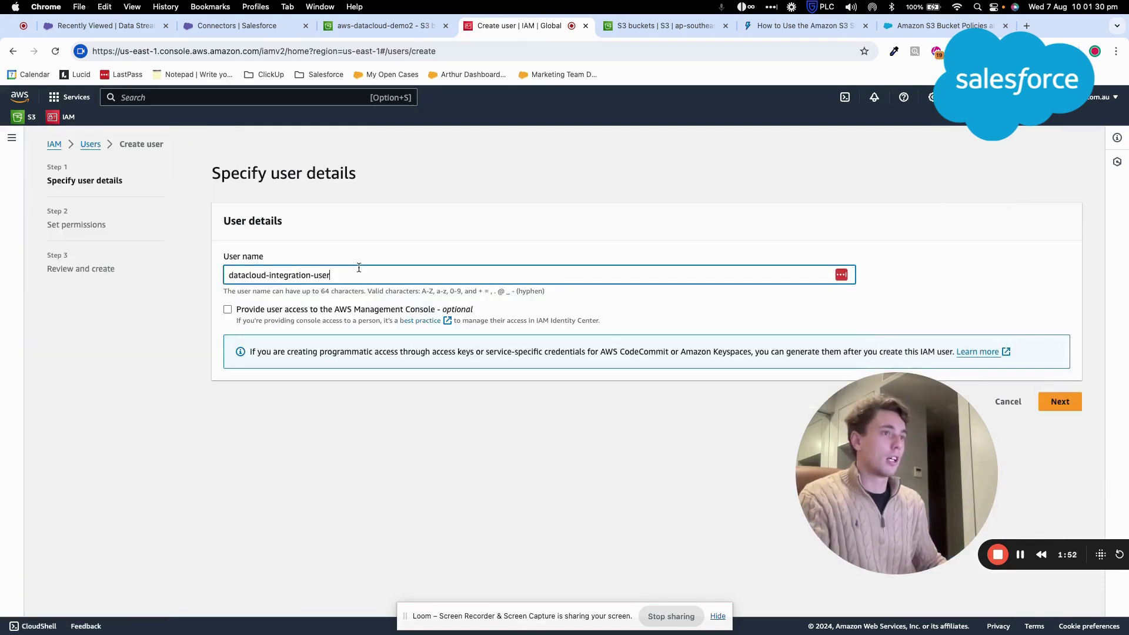
{"action": "type", "text": "2"}
{"action": "left_click", "coordinate": [348, 242]}
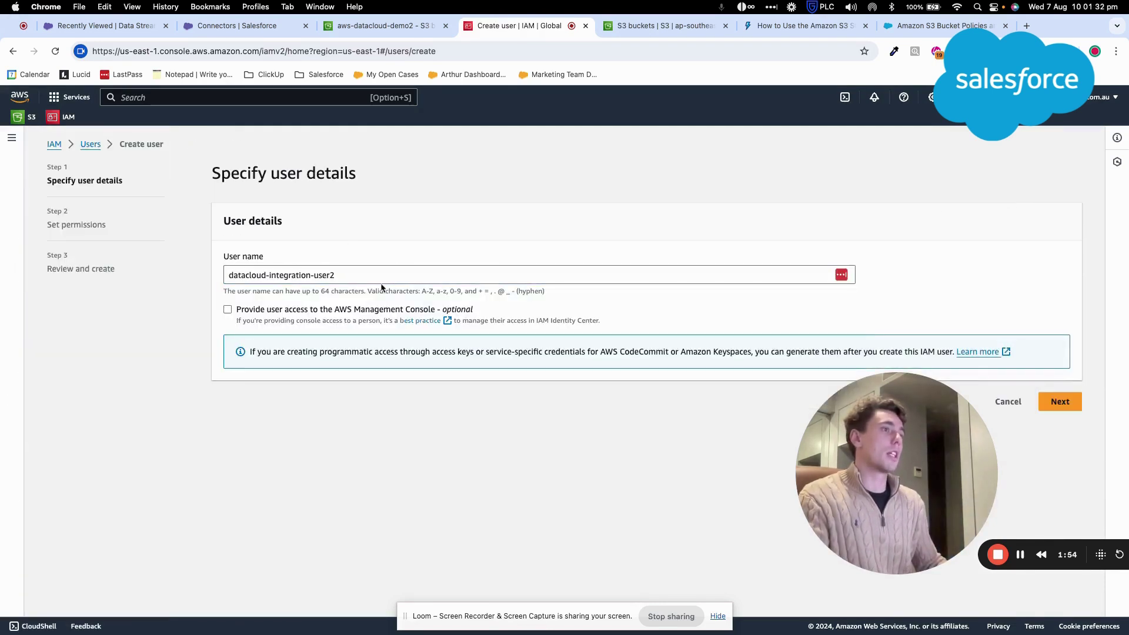
{"action": "left_click_drag", "start_coordinate": [889, 430], "coordinate": [170, 424]}
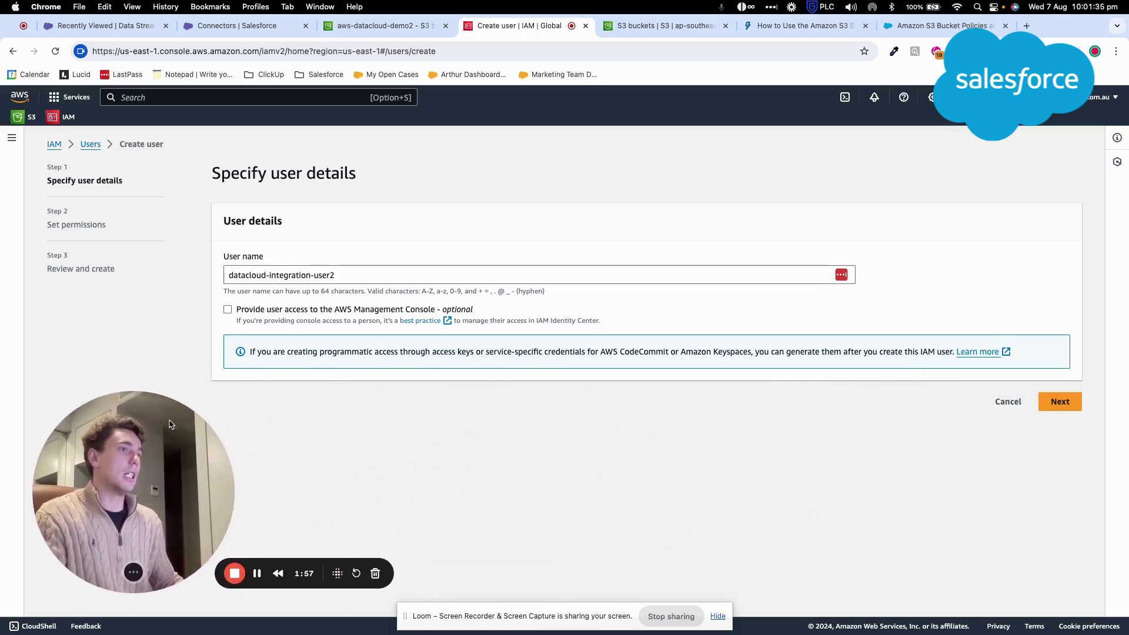
Skip permissions and create the datacloud-integration-user2 user.
{"action": "left_click", "coordinate": [1060, 402]}
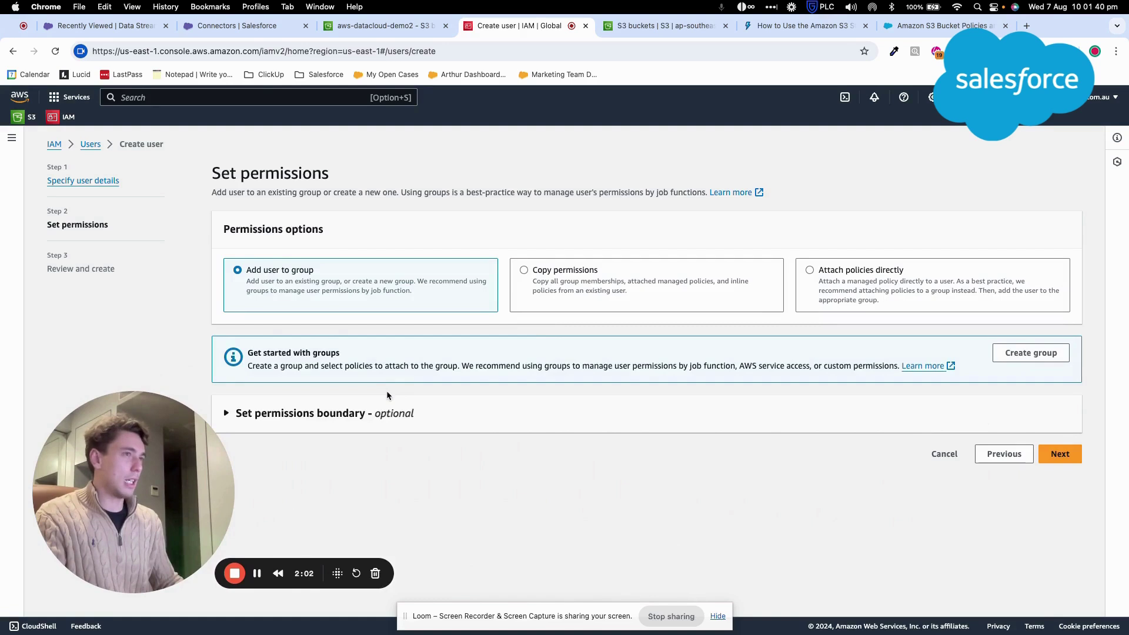
{"action": "left_click", "coordinate": [374, 412]}
{"action": "left_click", "coordinate": [374, 412]}
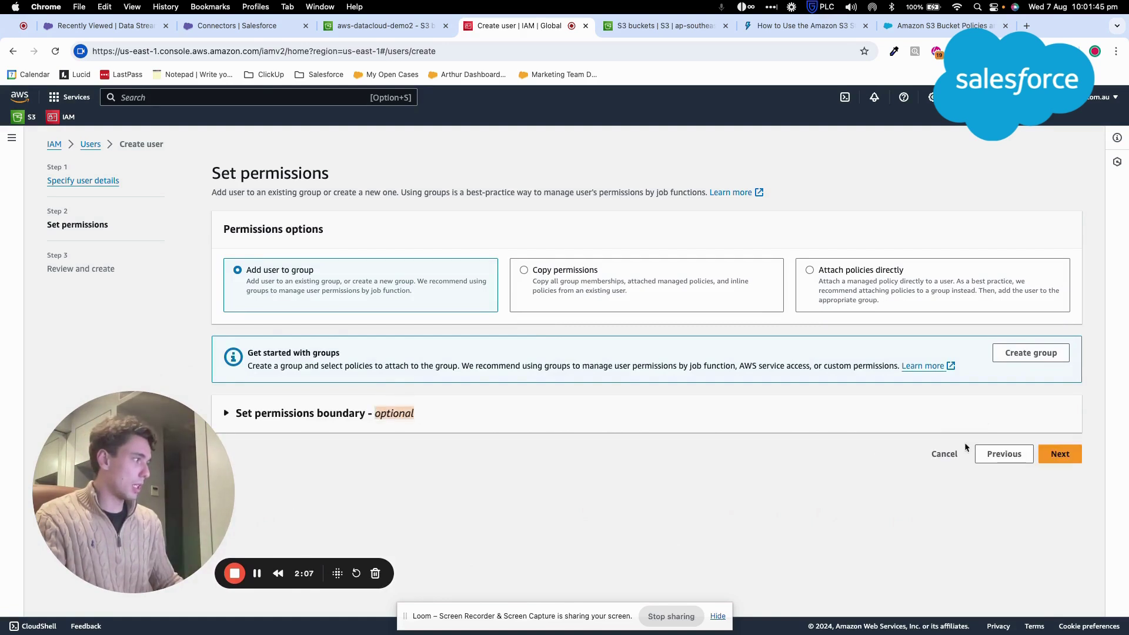
{"action": "left_click", "coordinate": [1069, 456]}
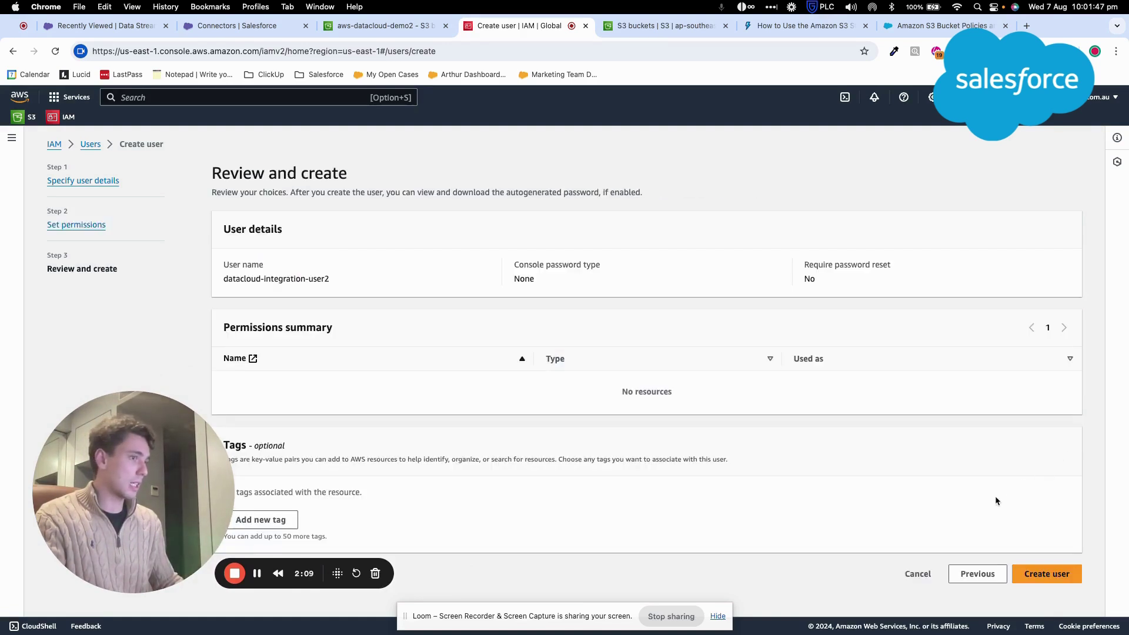
{"action": "left_click_drag", "start_coordinate": [160, 450], "coordinate": [146, 419]}
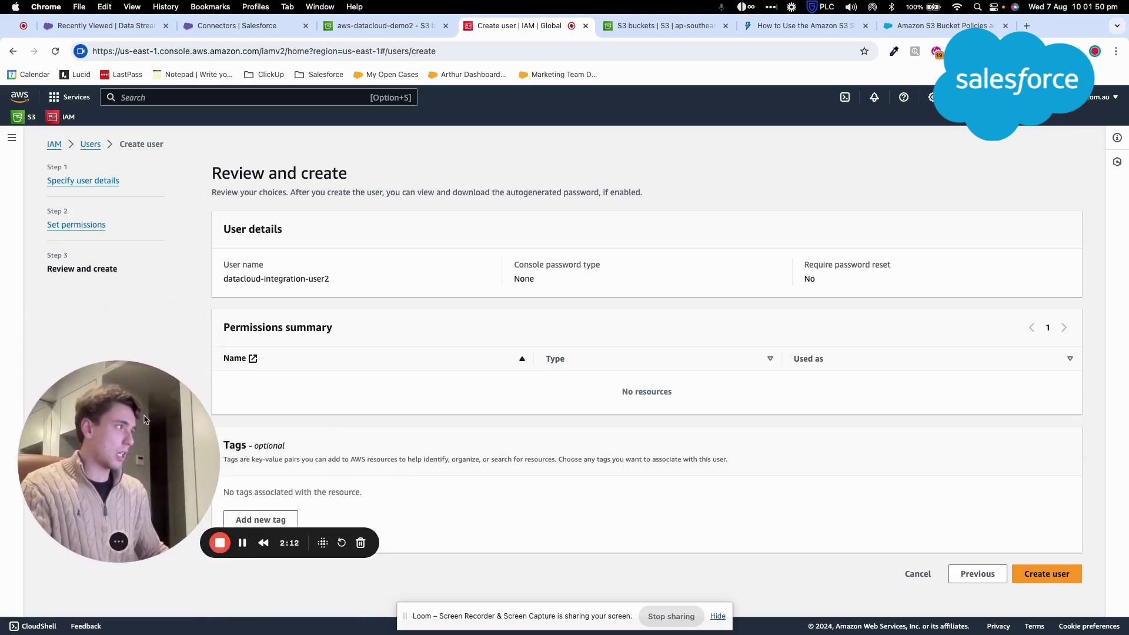
{"action": "left_click", "coordinate": [1047, 574]}
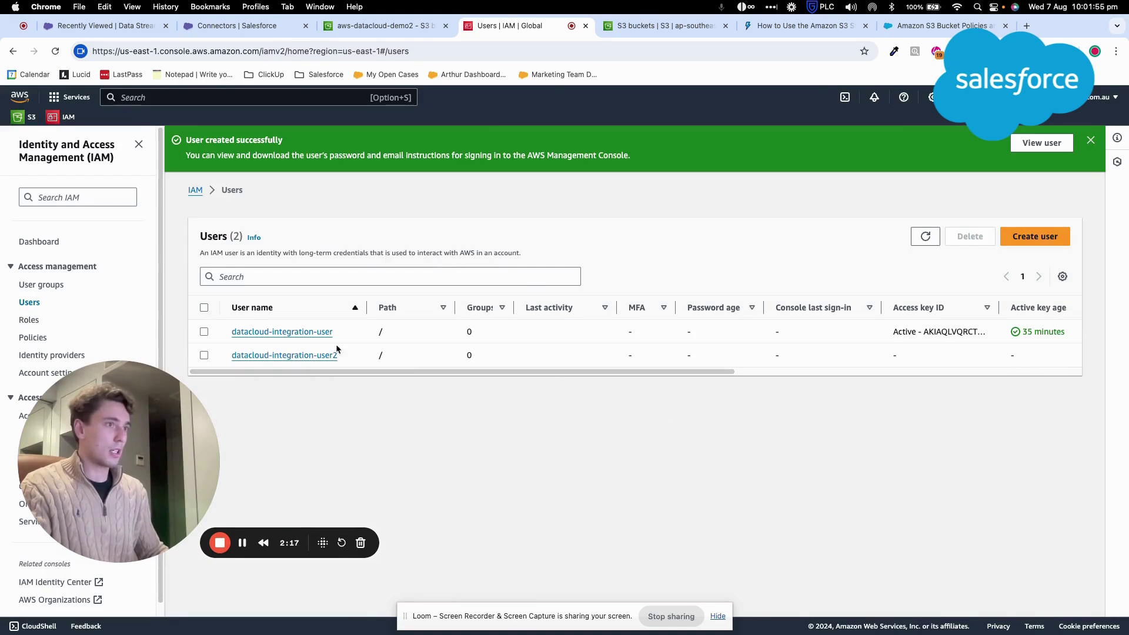
Start an inline policy for datacloud-integration-user2 with S3 as the service.
{"action": "left_click", "coordinate": [311, 355]}
{"action": "scroll", "coordinate": [465, 422], "scroll_direction": "down", "scroll_amount": 3}
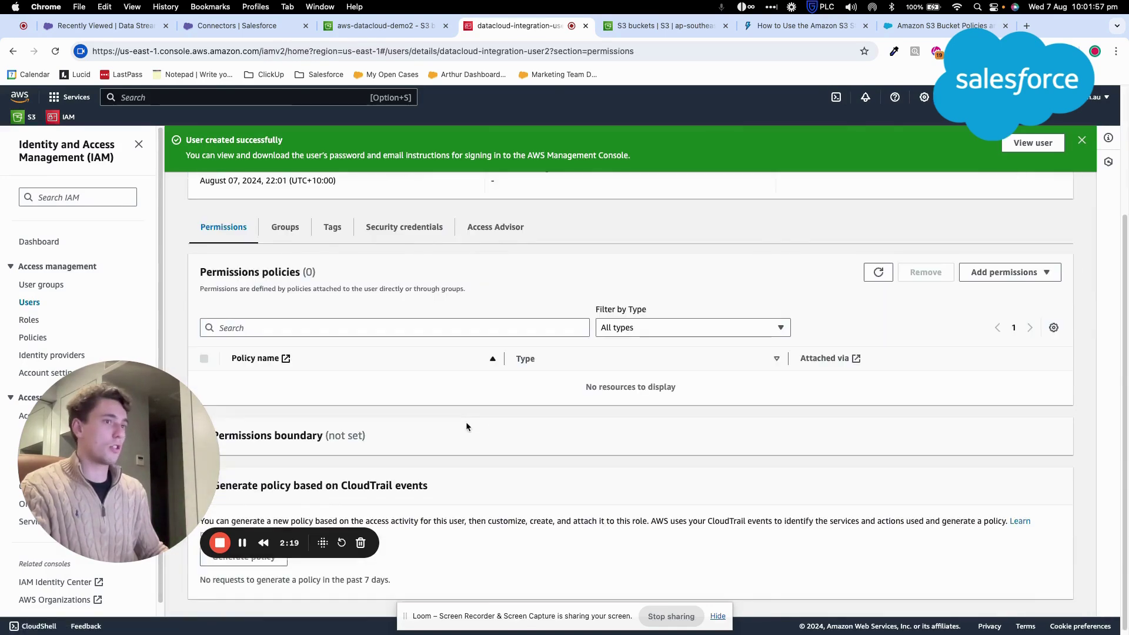
{"action": "scroll", "coordinate": [468, 427], "scroll_direction": "up", "scroll_amount": 3}
{"action": "scroll", "coordinate": [467, 427], "scroll_direction": "down", "scroll_amount": 2}
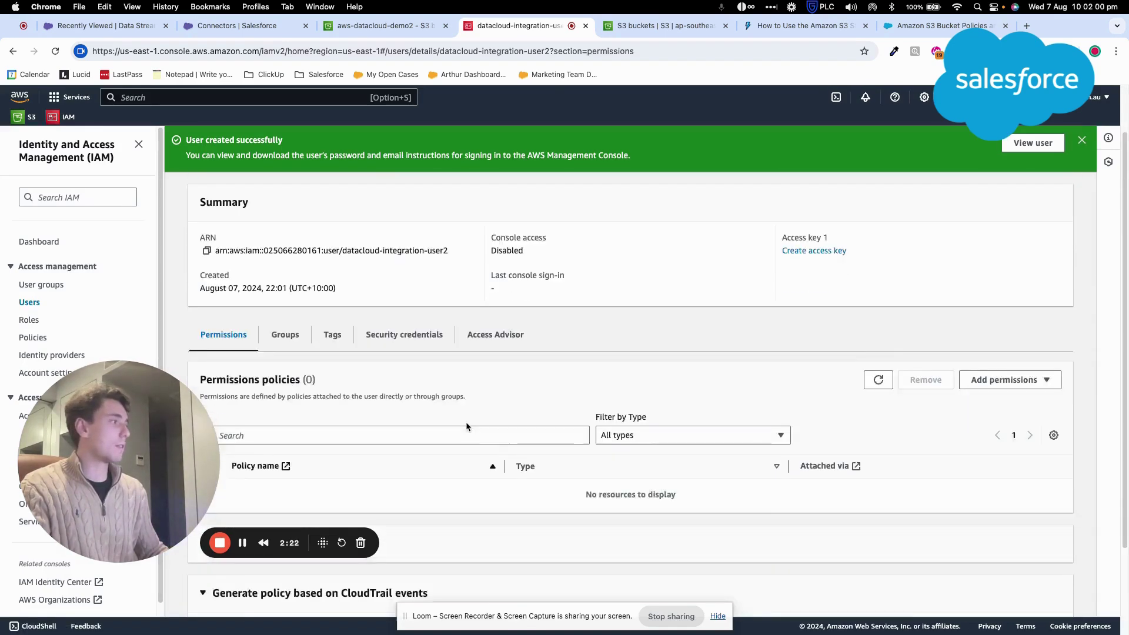
{"action": "left_click", "coordinate": [1029, 365]}
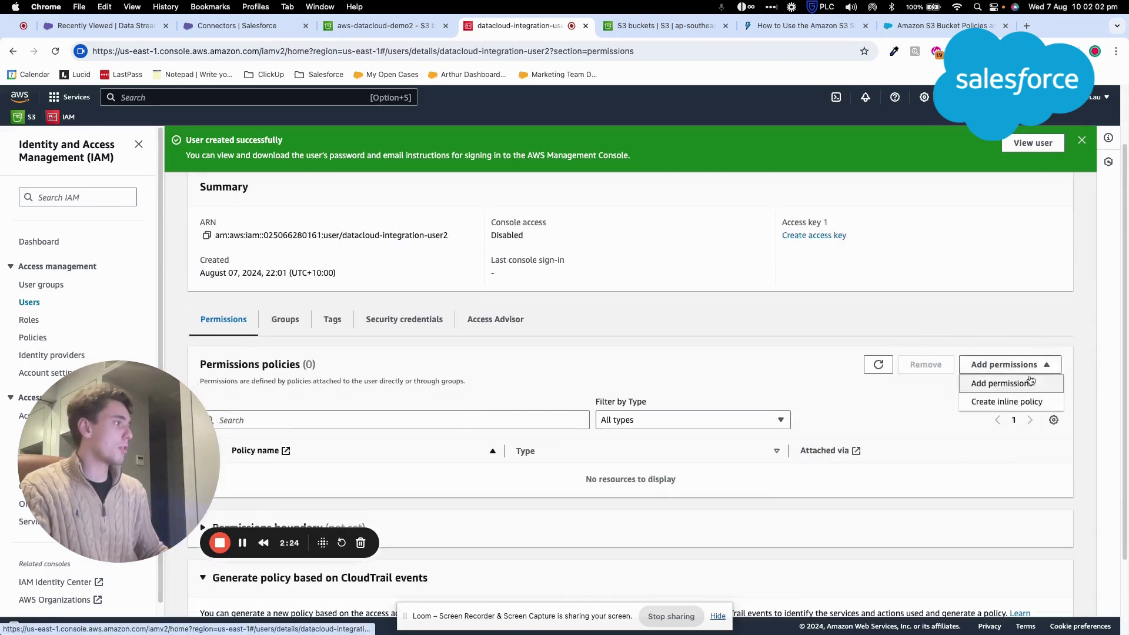
{"action": "left_click", "coordinate": [1021, 405]}
{"action": "left_click", "coordinate": [438, 336]}
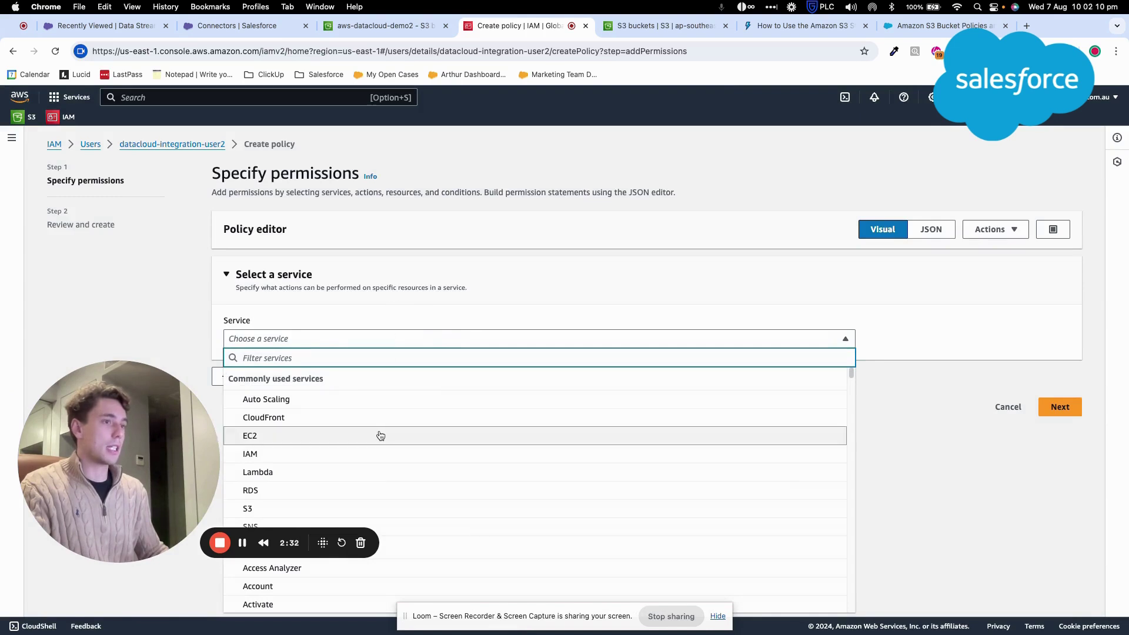
{"action": "scroll", "coordinate": [381, 436], "scroll_direction": "down", "scroll_amount": 1}
{"action": "left_click", "coordinate": [355, 486]}
Allow the GetBucketLocation and GetObject actions, copied from the S3 permissions help article.
{"action": "scroll", "coordinate": [357, 470], "scroll_direction": "down", "scroll_amount": 4}
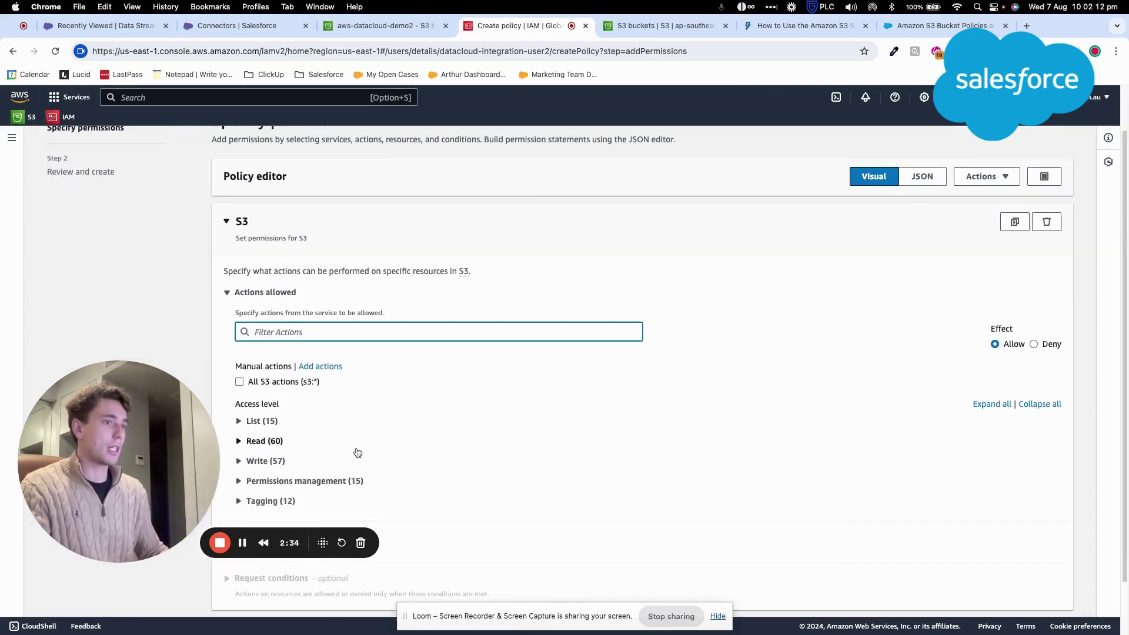
{"action": "scroll", "coordinate": [365, 400], "scroll_direction": "up", "scroll_amount": 2}
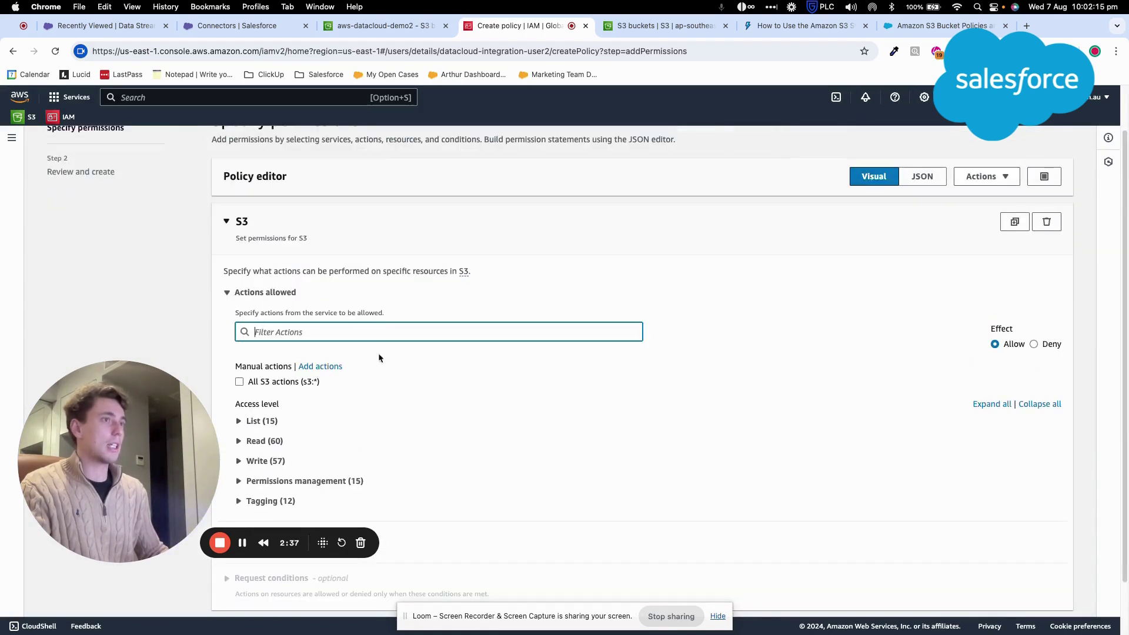
{"action": "left_click_drag", "start_coordinate": [941, 25], "coordinate": [666, 28]}
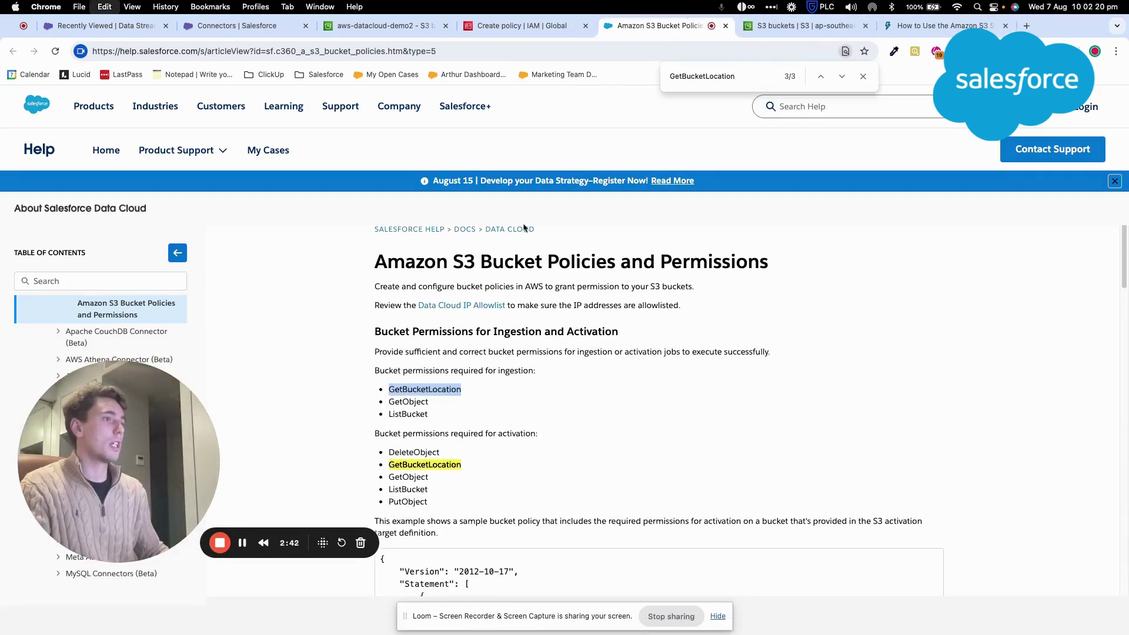
{"action": "key", "text": "ctrl+shift+Tab"}
{"action": "type", "text": "GetBucketLocation"}
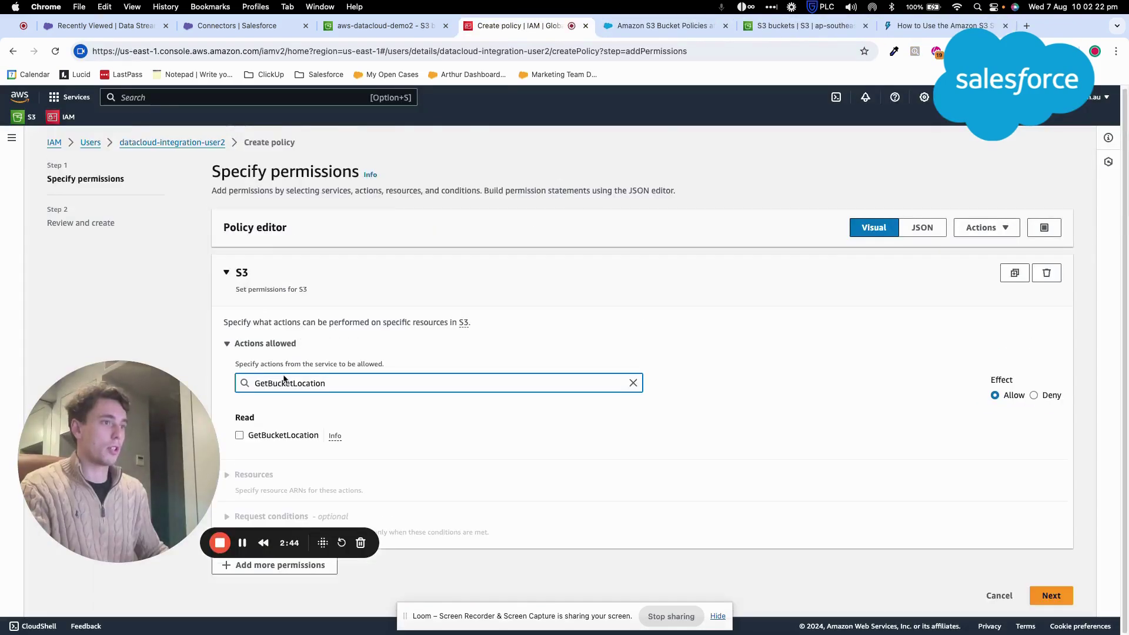
{"action": "left_click", "coordinate": [240, 435]}
{"action": "key", "text": "ctrl+Tab"}
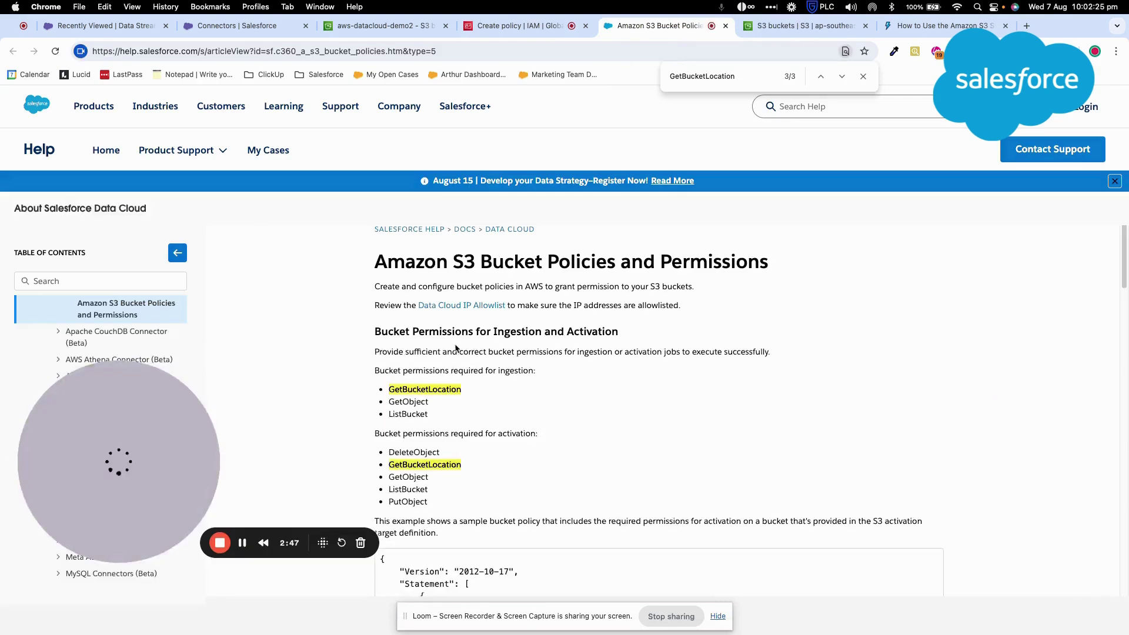
{"action": "left_click", "coordinate": [518, 26]}
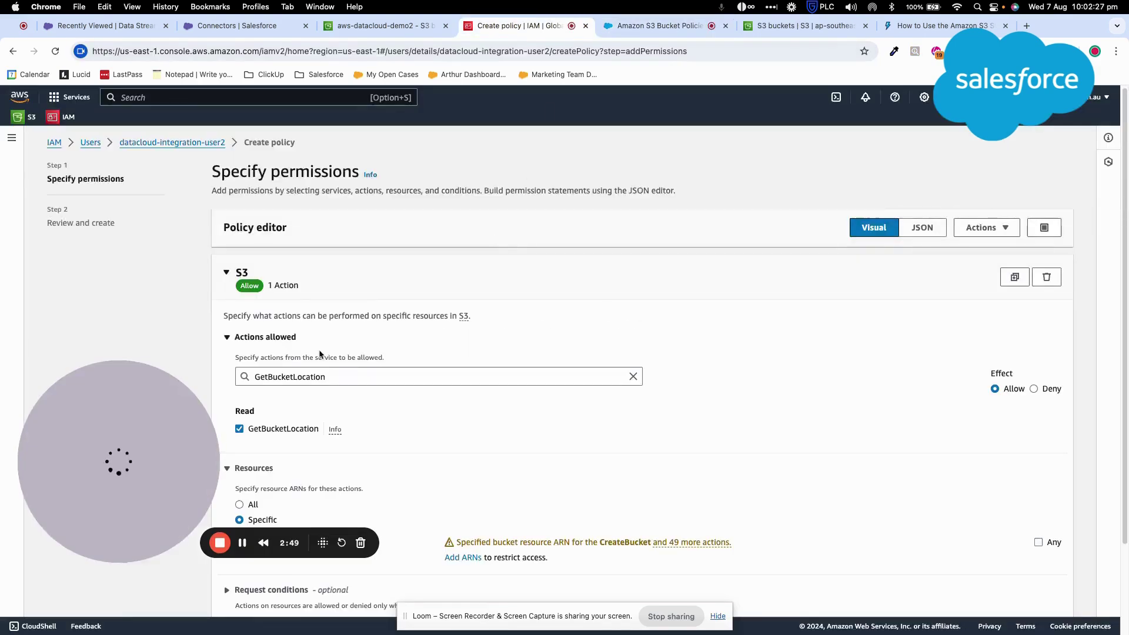
{"action": "double_click", "coordinate": [291, 381]}
{"action": "type", "text": "GetObject"}
{"action": "left_click", "coordinate": [239, 429]}
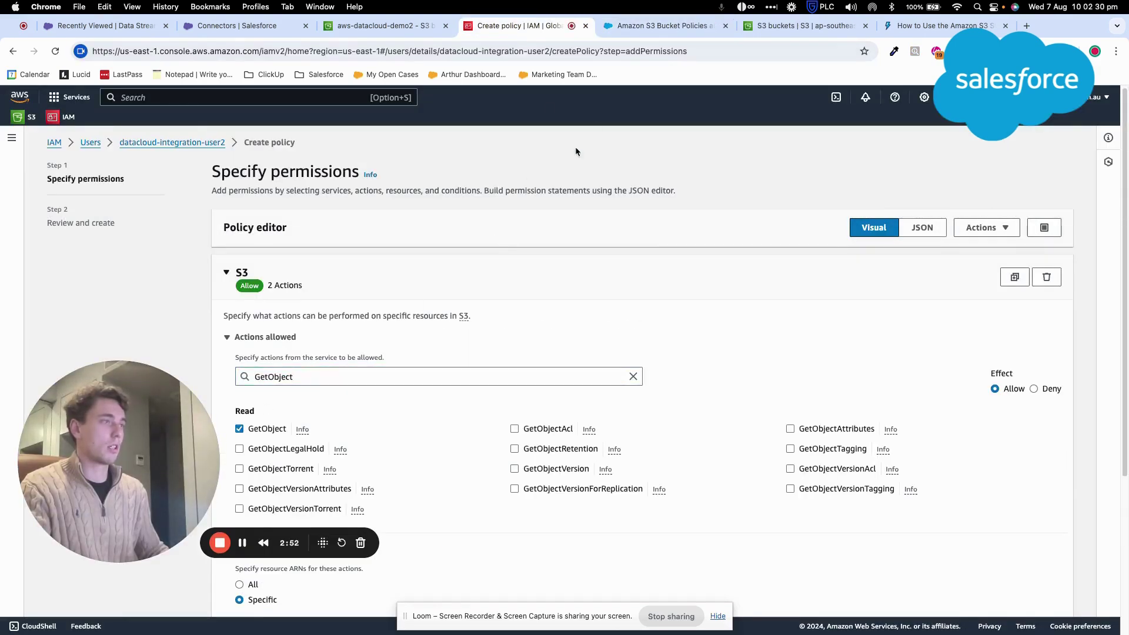
Allow the ListBucket and DeleteObject S3 actions.
{"action": "key", "text": "ctrl+Tab"}
{"action": "key", "text": "super+c"}
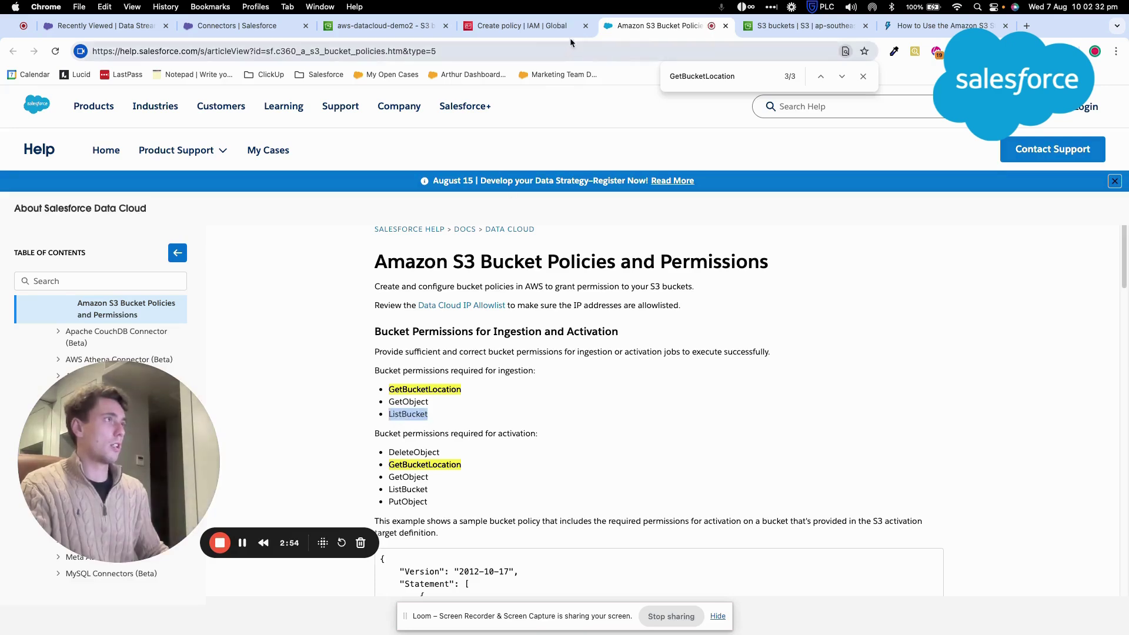
{"action": "key", "text": "ctrl+shift+Tab"}
{"action": "double_click", "coordinate": [275, 377]}
{"action": "key", "text": "super+v"}
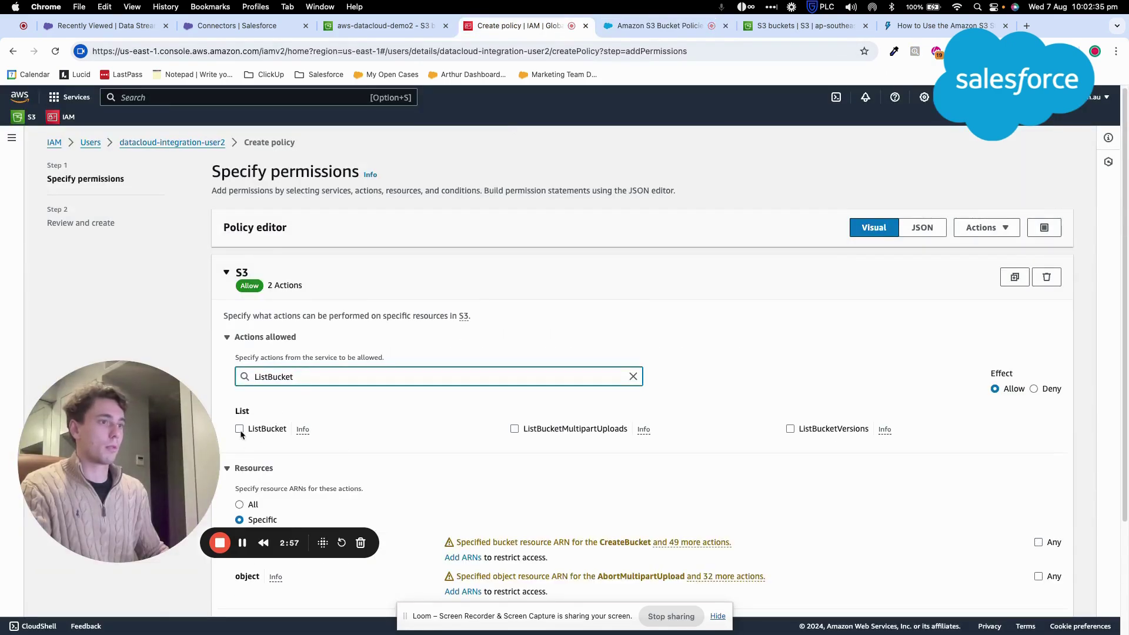
{"action": "left_click", "coordinate": [239, 428]}
{"action": "left_click", "coordinate": [659, 25]}
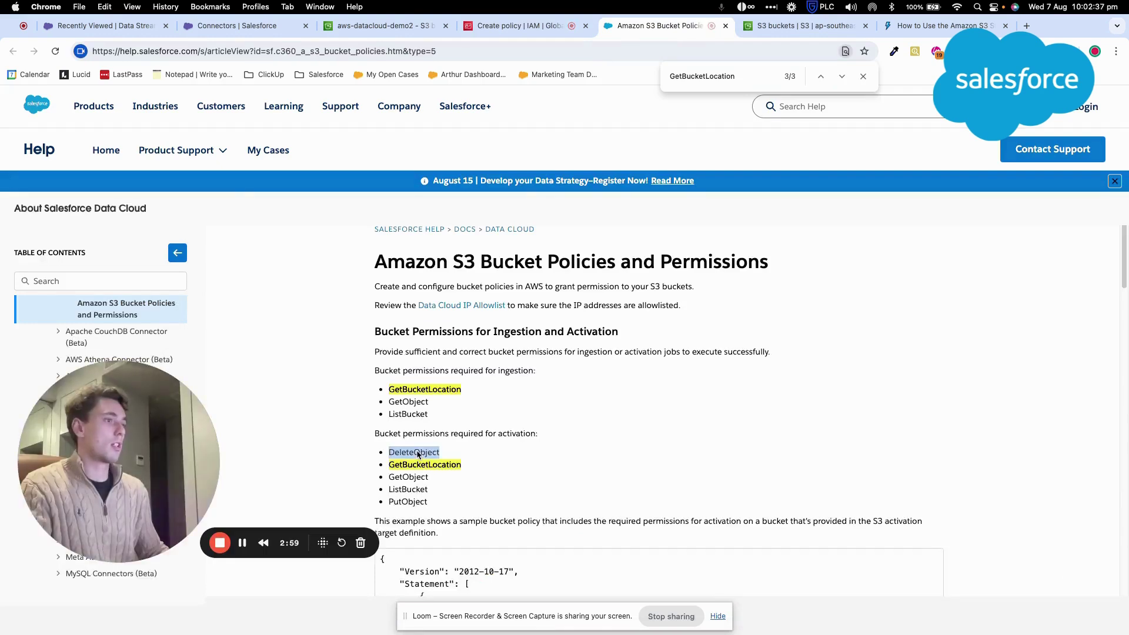
{"action": "key", "text": "super+c"}
{"action": "key", "text": "ctrl+shift+Tab"}
{"action": "double_click", "coordinate": [274, 377]}
{"action": "key", "text": "super+v"}
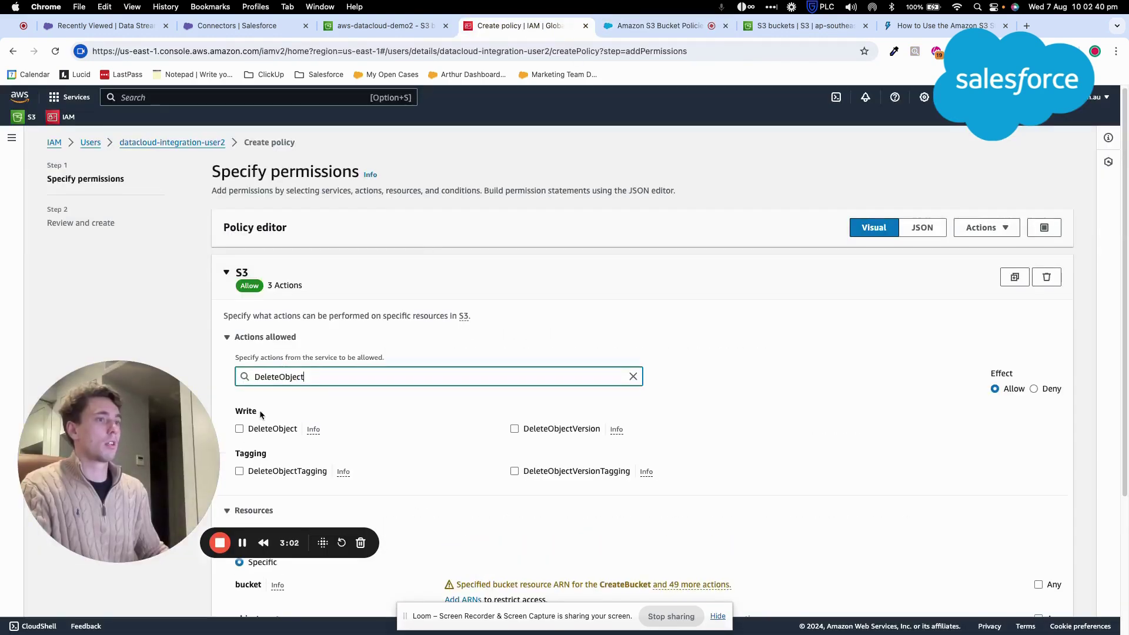
{"action": "left_click", "coordinate": [240, 429]}
Allow the PutObject S3 action.
{"action": "left_click", "coordinate": [658, 26]}
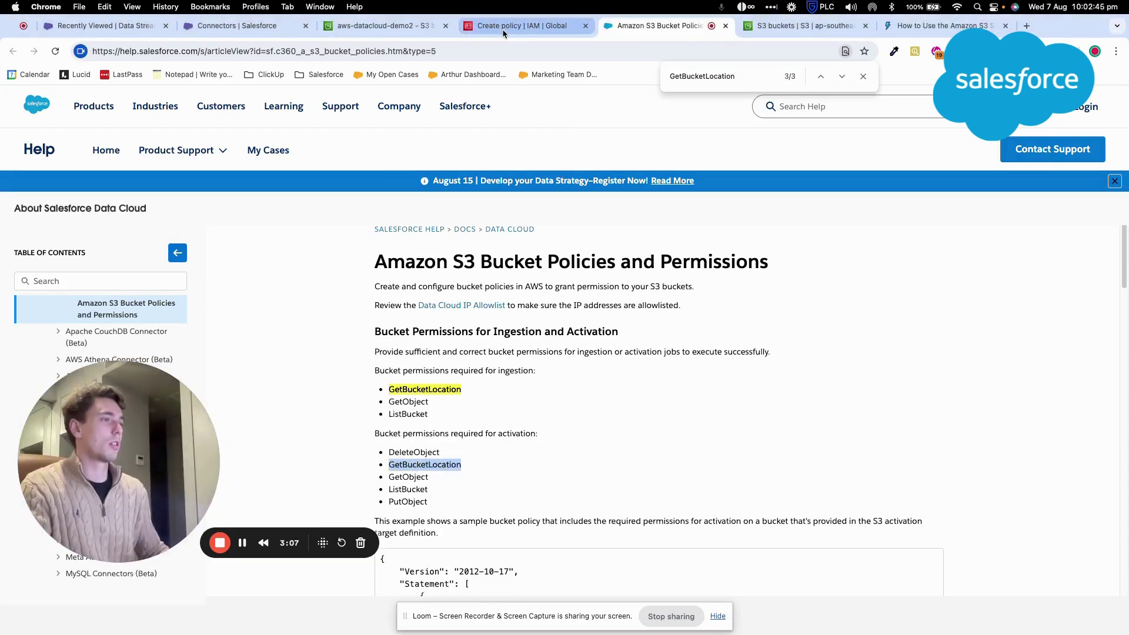
{"action": "double_click", "coordinate": [408, 502]}
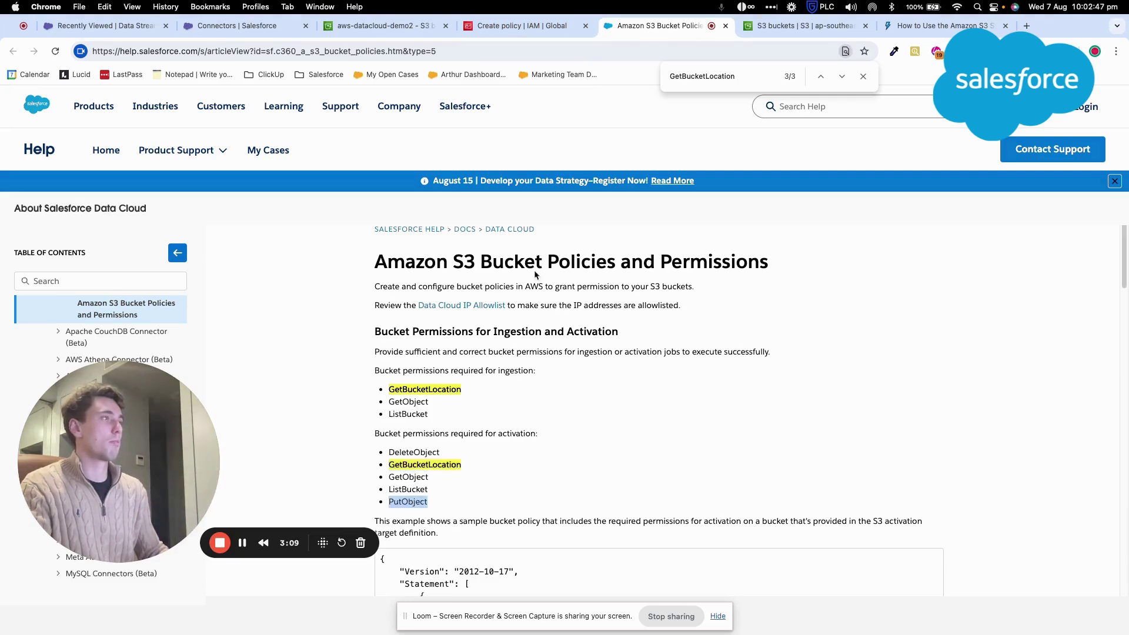
{"action": "left_click", "coordinate": [518, 25]}
{"action": "triple_click", "coordinate": [305, 379]}
{"action": "key", "text": "super+v"}
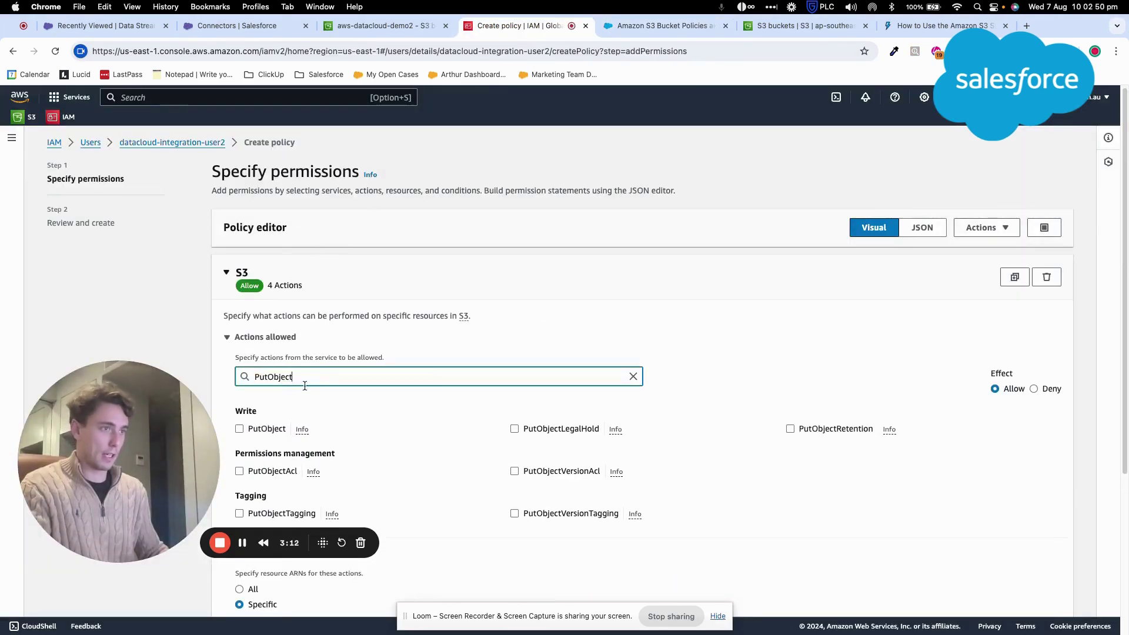
{"action": "left_click", "coordinate": [248, 430]}
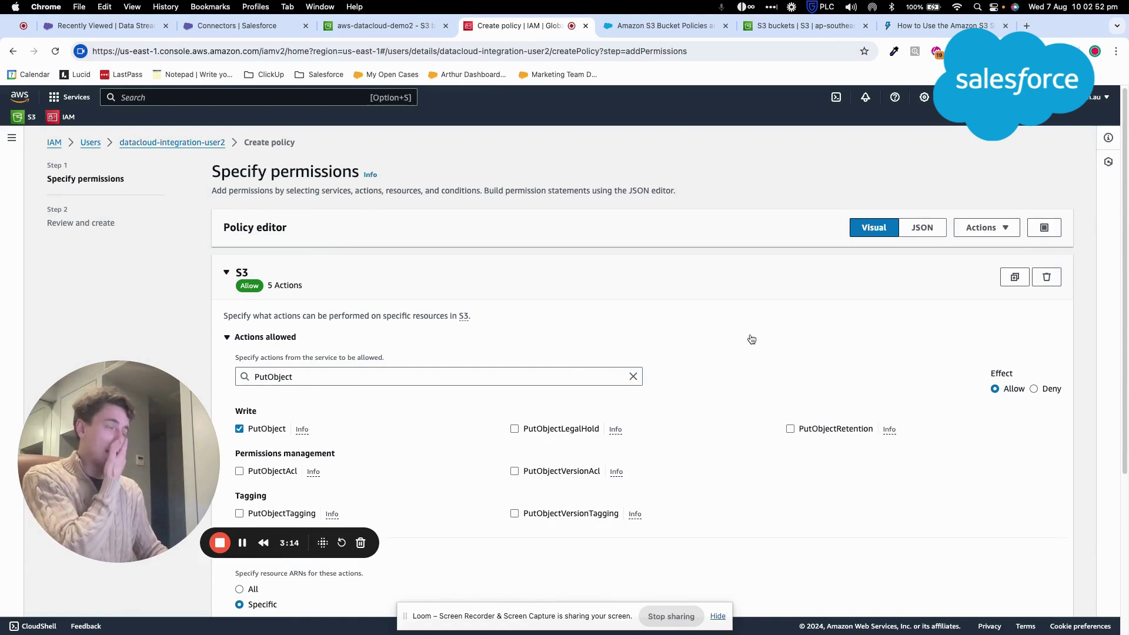
Collapse the five allowed S3 actions and apply the policy to All resources.
{"action": "scroll", "coordinate": [749, 340], "scroll_direction": "down", "scroll_amount": 2}
{"action": "scroll", "coordinate": [748, 339], "scroll_direction": "down", "scroll_amount": 2}
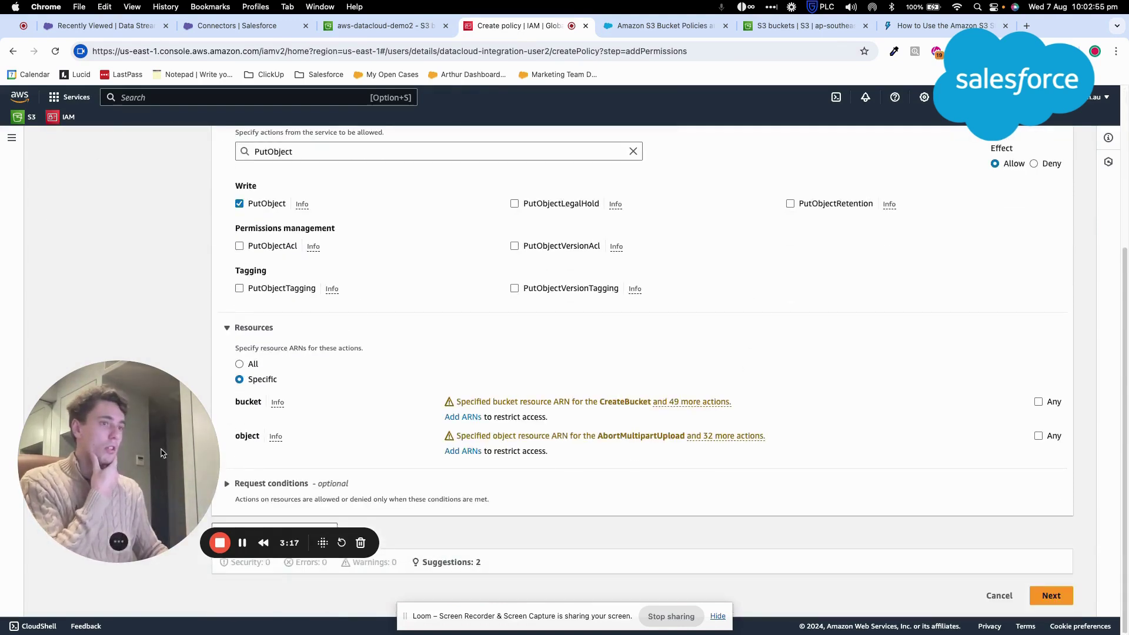
{"action": "left_click_drag", "start_coordinate": [162, 454], "coordinate": [188, 270]}
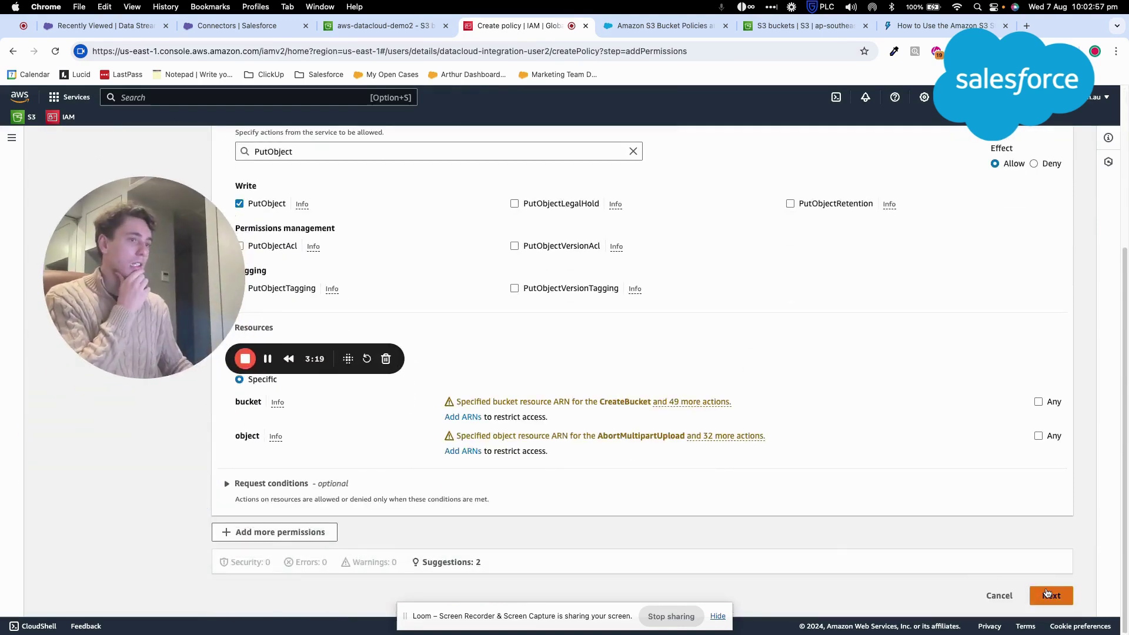
{"action": "scroll", "coordinate": [1046, 593], "scroll_direction": "up", "scroll_amount": 1}
{"action": "left_click_drag", "start_coordinate": [161, 260], "coordinate": [139, 323]}
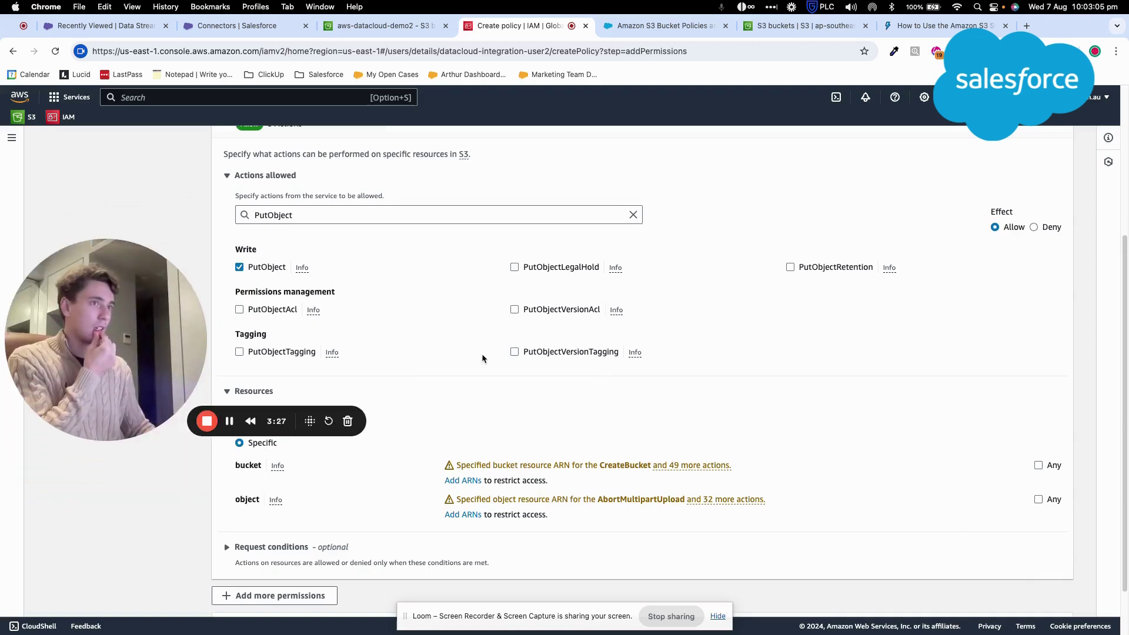
{"action": "scroll", "coordinate": [482, 356], "scroll_direction": "up", "scroll_amount": 2}
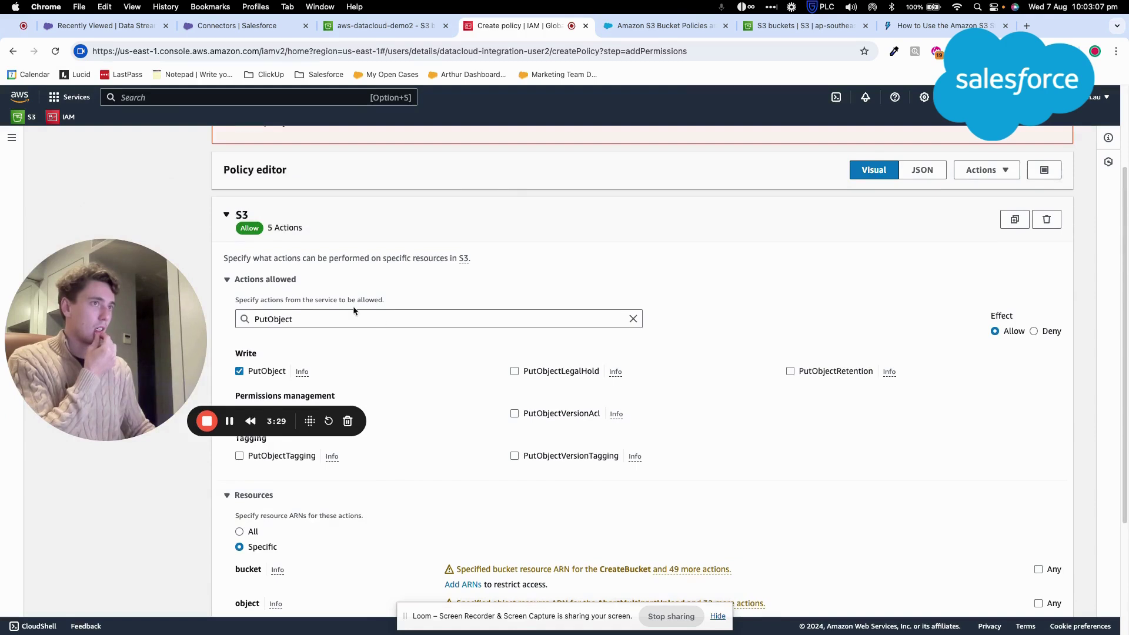
{"action": "scroll", "coordinate": [354, 308], "scroll_direction": "up", "scroll_amount": 2}
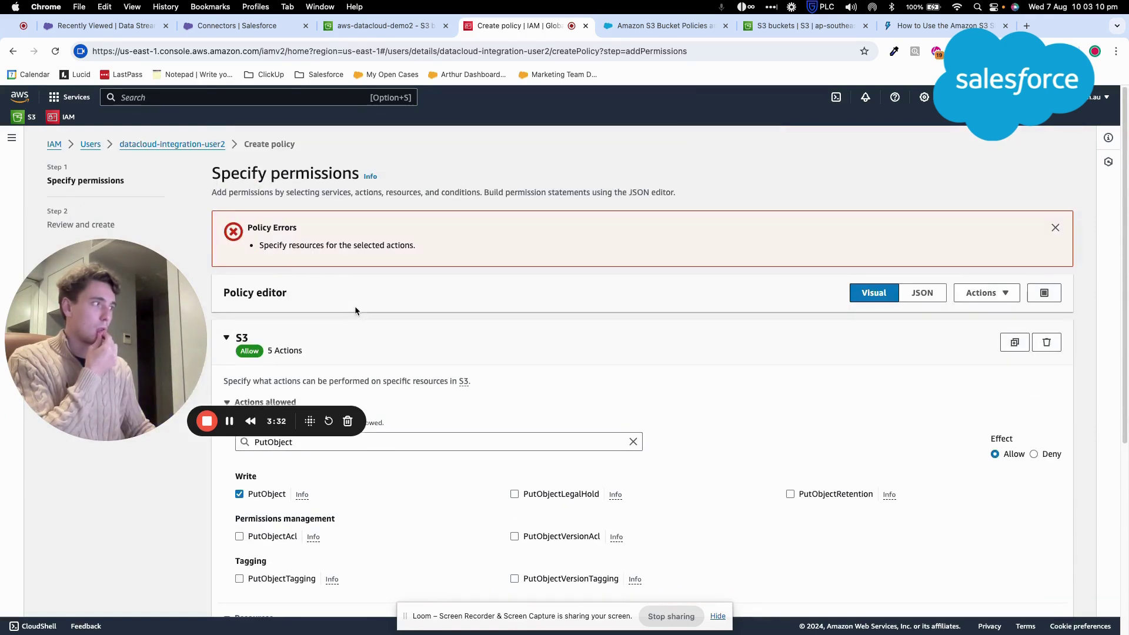
{"action": "scroll", "coordinate": [356, 310], "scroll_direction": "down", "scroll_amount": 2}
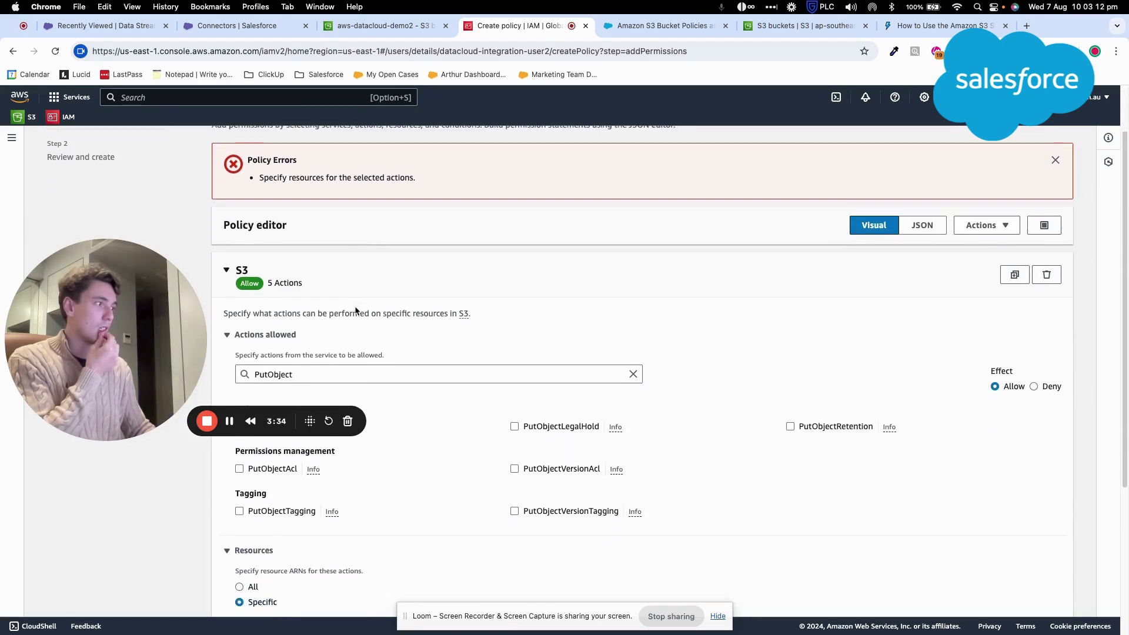
{"action": "scroll", "coordinate": [355, 310], "scroll_direction": "down", "scroll_amount": 1}
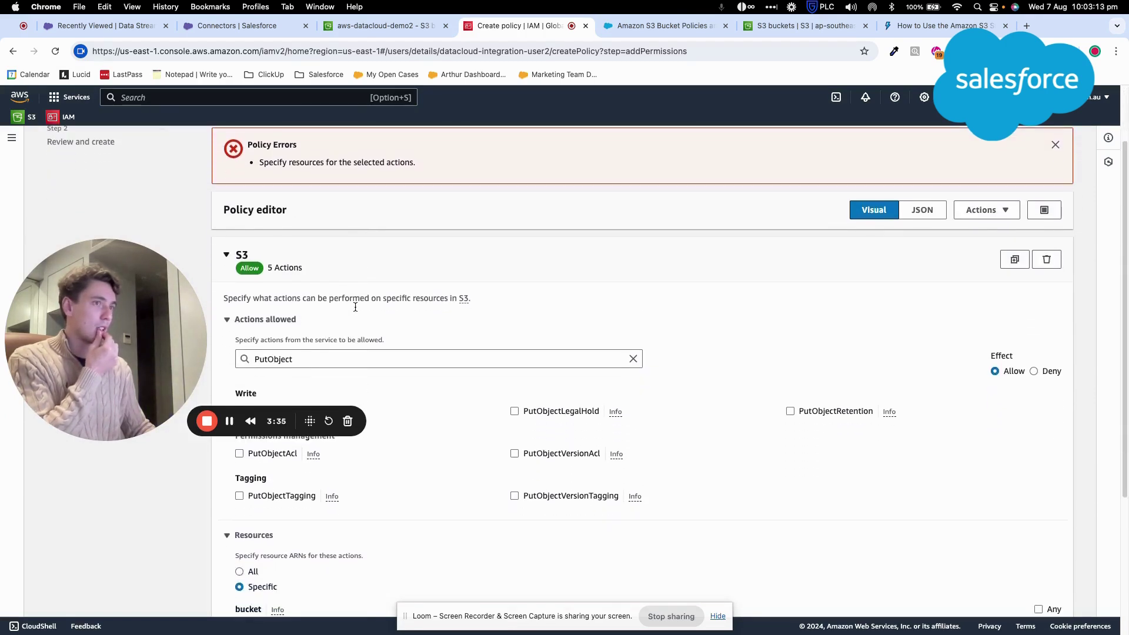
{"action": "left_click", "coordinate": [225, 321]}
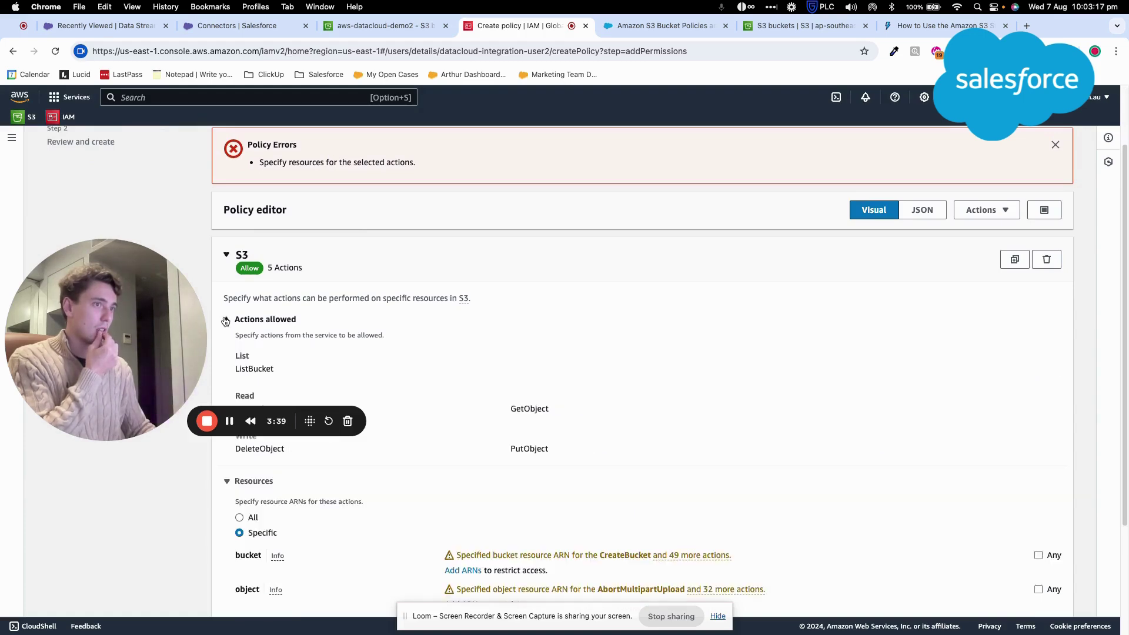
{"action": "scroll", "coordinate": [239, 324], "scroll_direction": "down", "scroll_amount": 4}
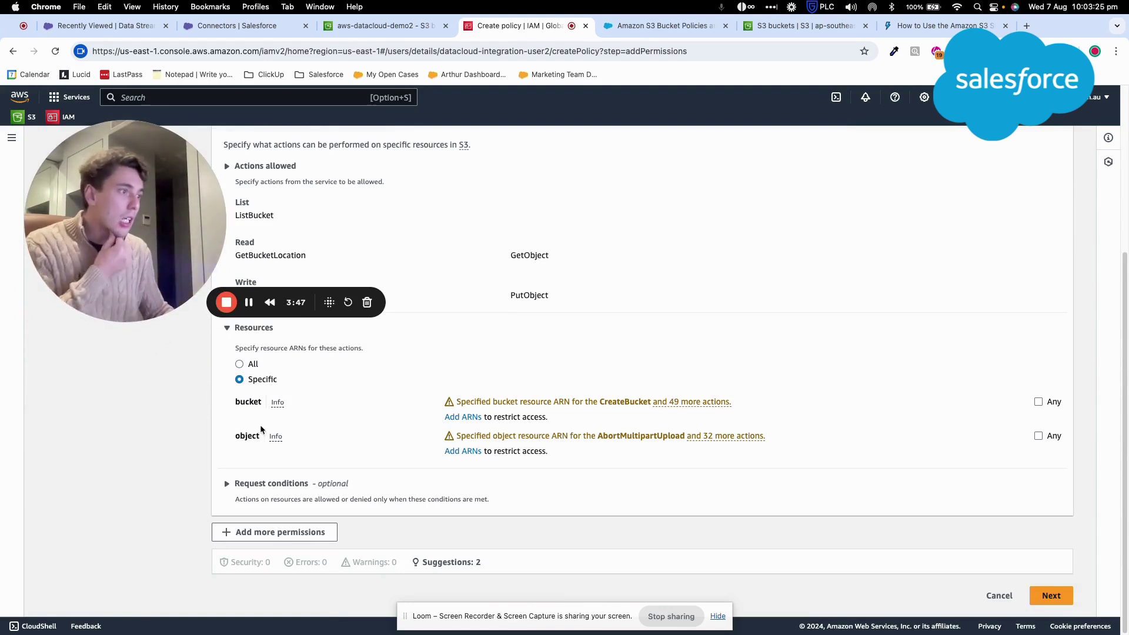
{"action": "left_click", "coordinate": [239, 364]}
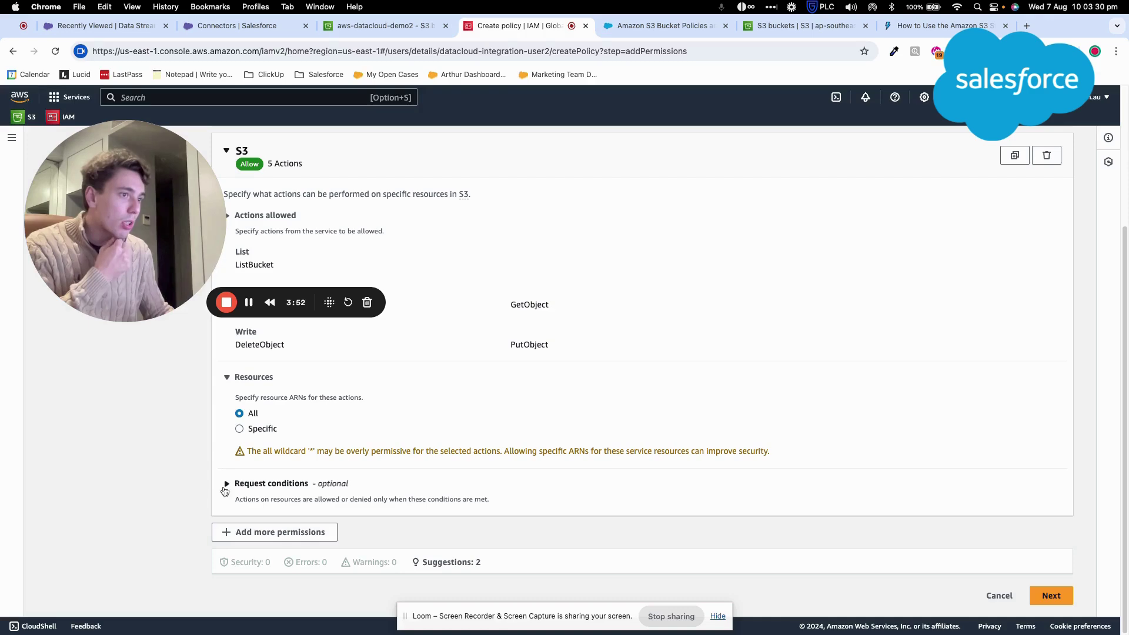
Name the policy datacloud-policy-2 on the review step, correcting the typed typo.
{"action": "left_click", "coordinate": [1051, 595]}
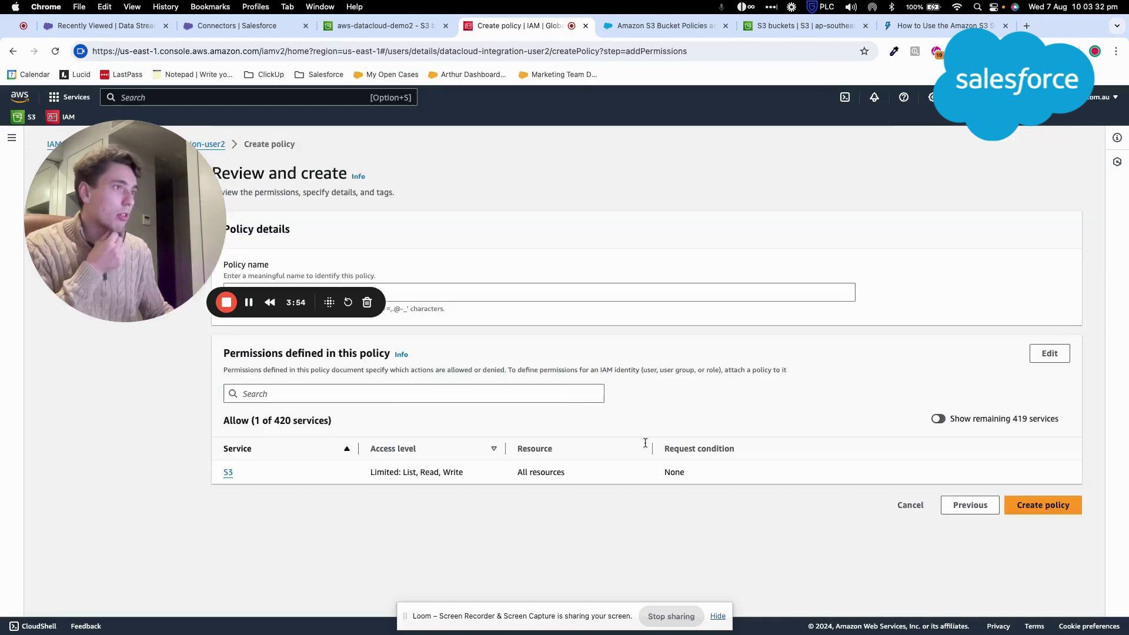
{"action": "left_click_drag", "start_coordinate": [146, 225], "coordinate": [132, 474]}
{"action": "left_click", "coordinate": [242, 301]}
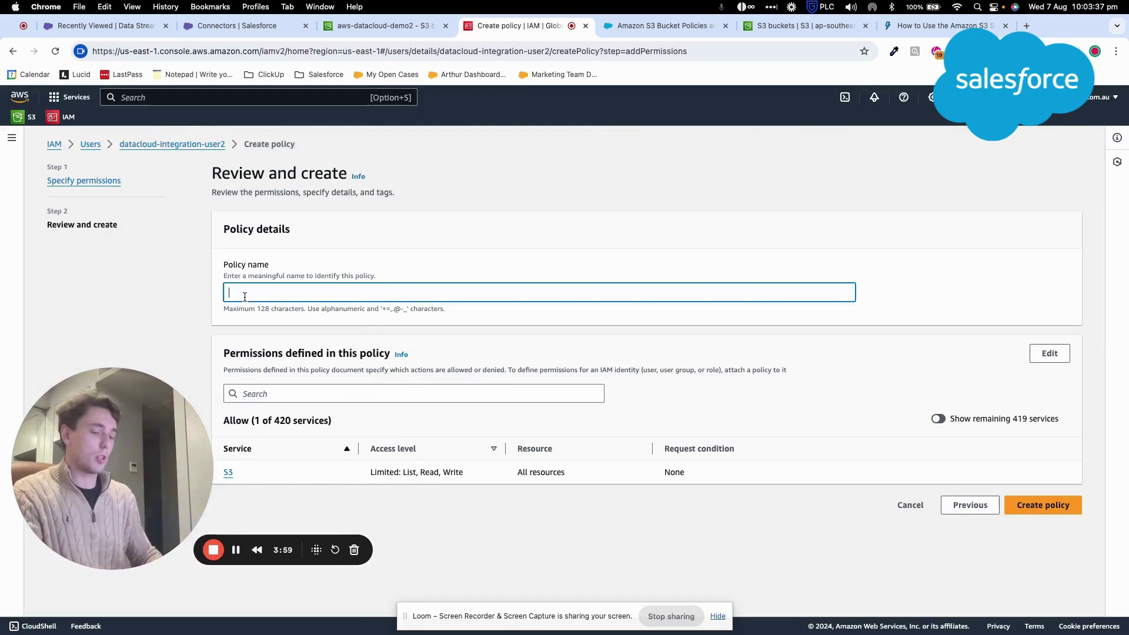
{"action": "type", "text": "data"}
{"action": "type", "text": "-c"}
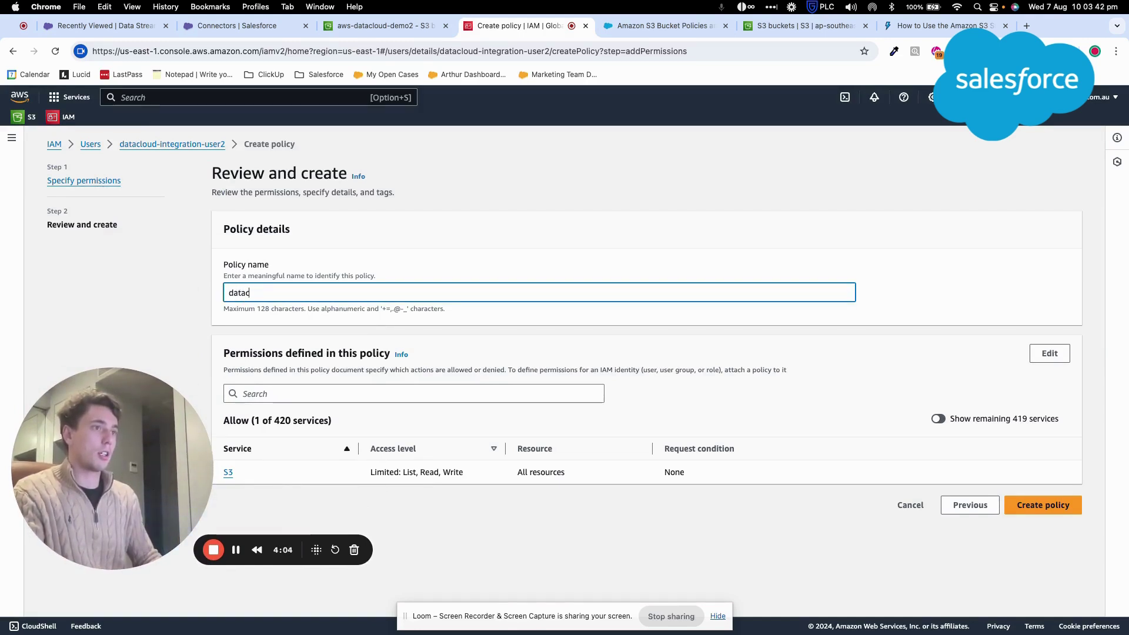
{"action": "type", "text": "loud-polo"}
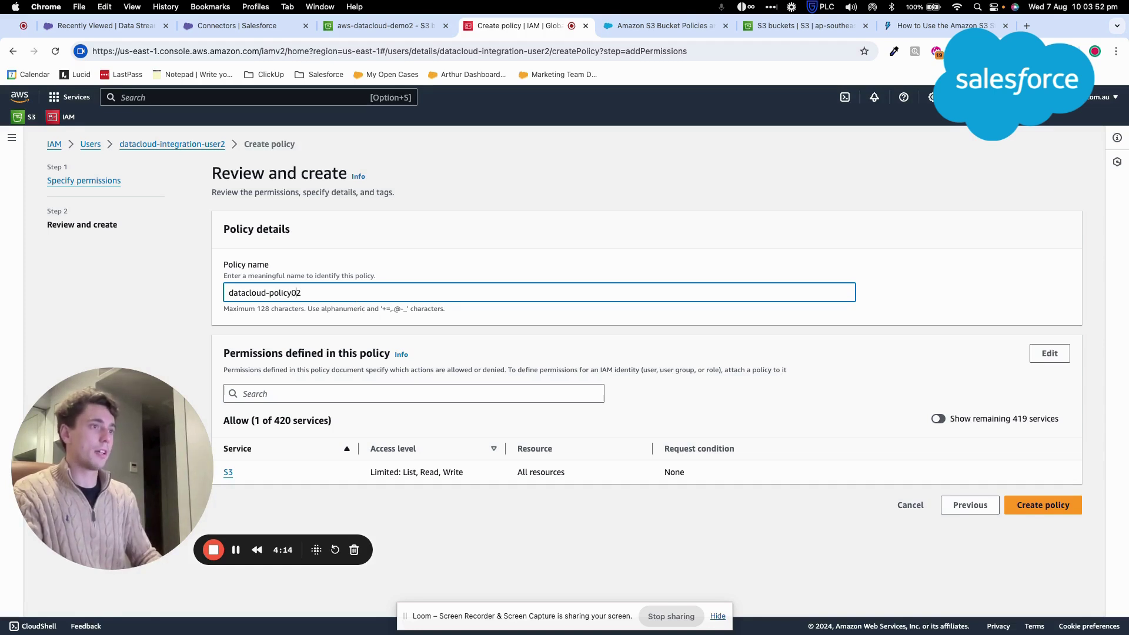
{"action": "left_click", "coordinate": [297, 292]}
{"action": "key", "text": "BackSpace"}
{"action": "type", "text": "-"}
{"action": "left_click", "coordinate": [471, 228]}
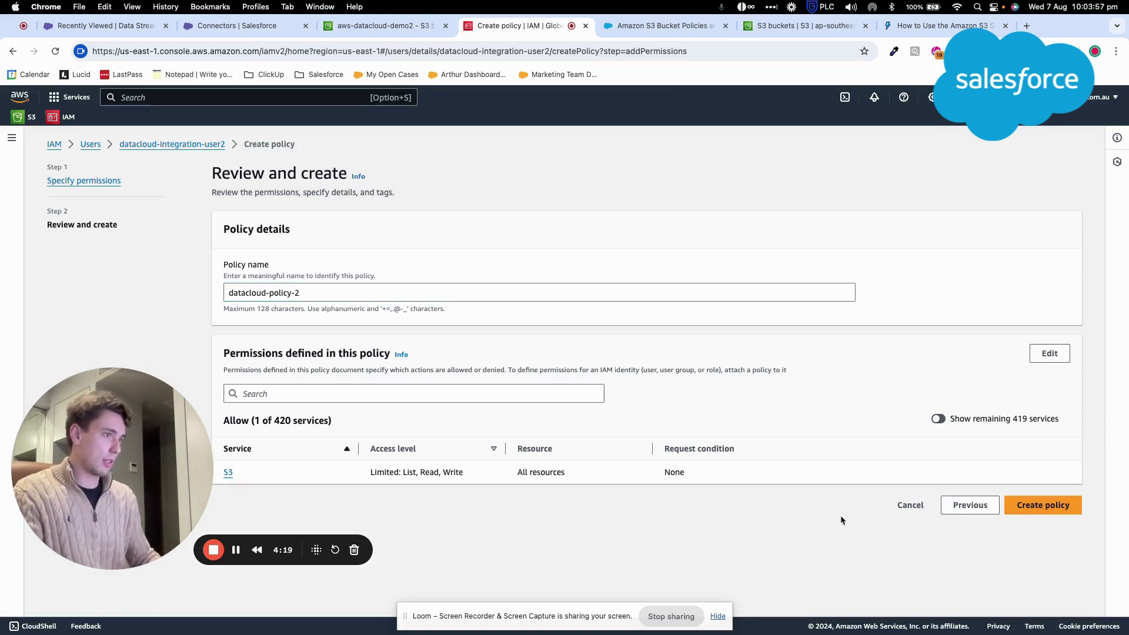
Create datacloud-policy-2 and begin an access key with use case Other.
{"action": "left_click", "coordinate": [1036, 505]}
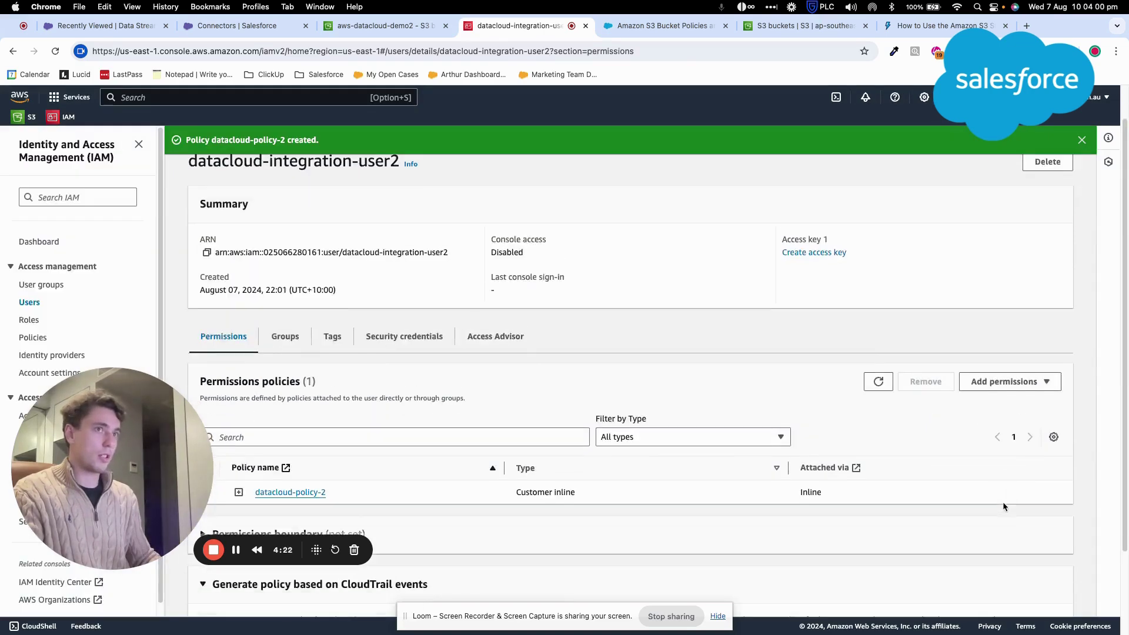
{"action": "scroll", "coordinate": [468, 460], "scroll_direction": "down", "scroll_amount": 3}
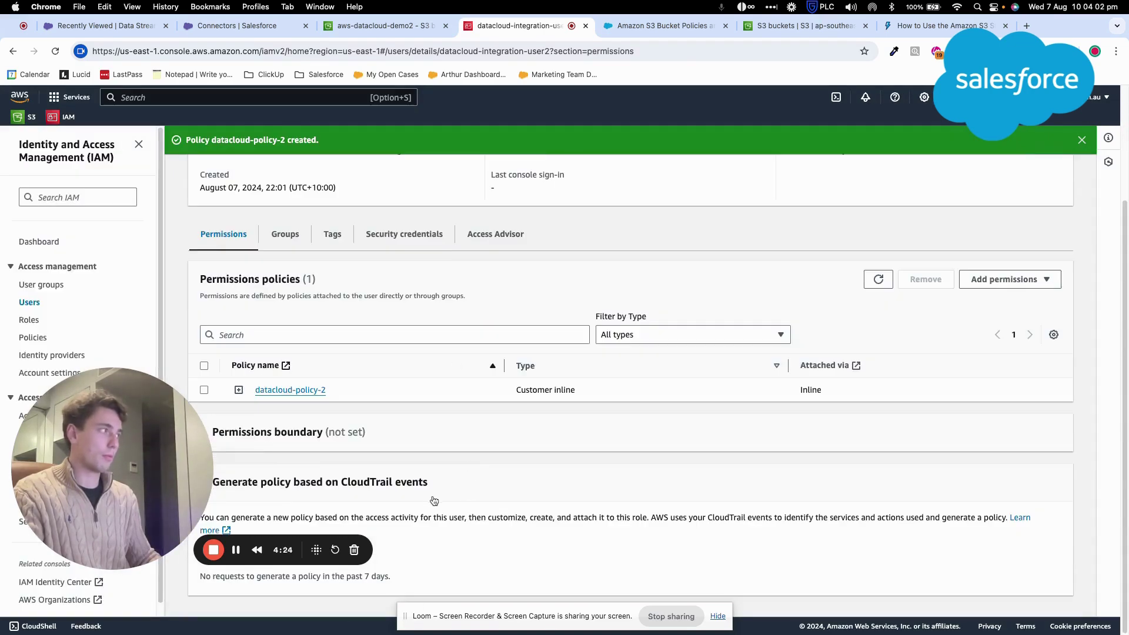
{"action": "scroll", "coordinate": [435, 503], "scroll_direction": "up", "scroll_amount": 5}
{"action": "left_click", "coordinate": [814, 293]}
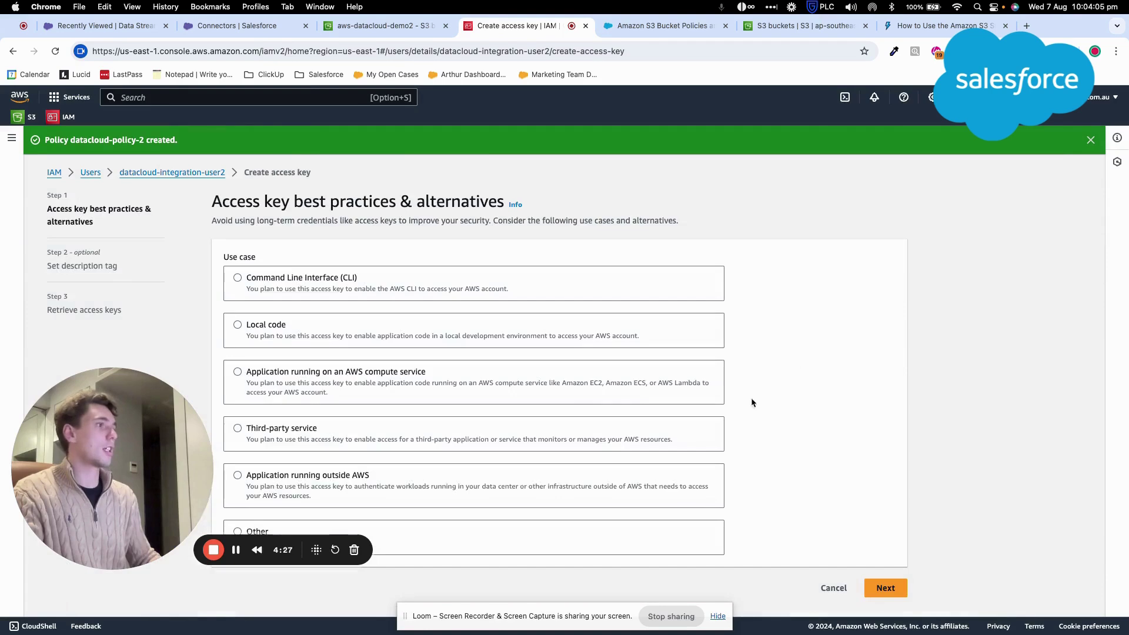
{"action": "left_click_drag", "start_coordinate": [14, 486], "coordinate": [725, 315]}
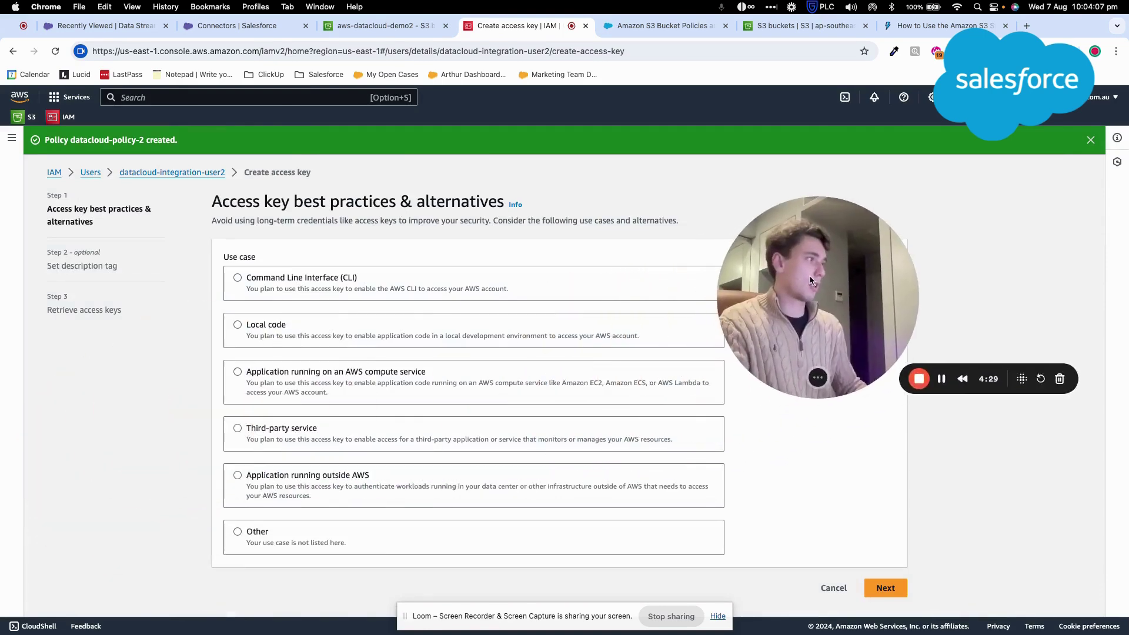
{"action": "left_click", "coordinate": [238, 532]}
Give the access key description tag datacloud-tag and create it.
{"action": "scroll", "coordinate": [411, 471], "scroll_direction": "down", "scroll_amount": 3}
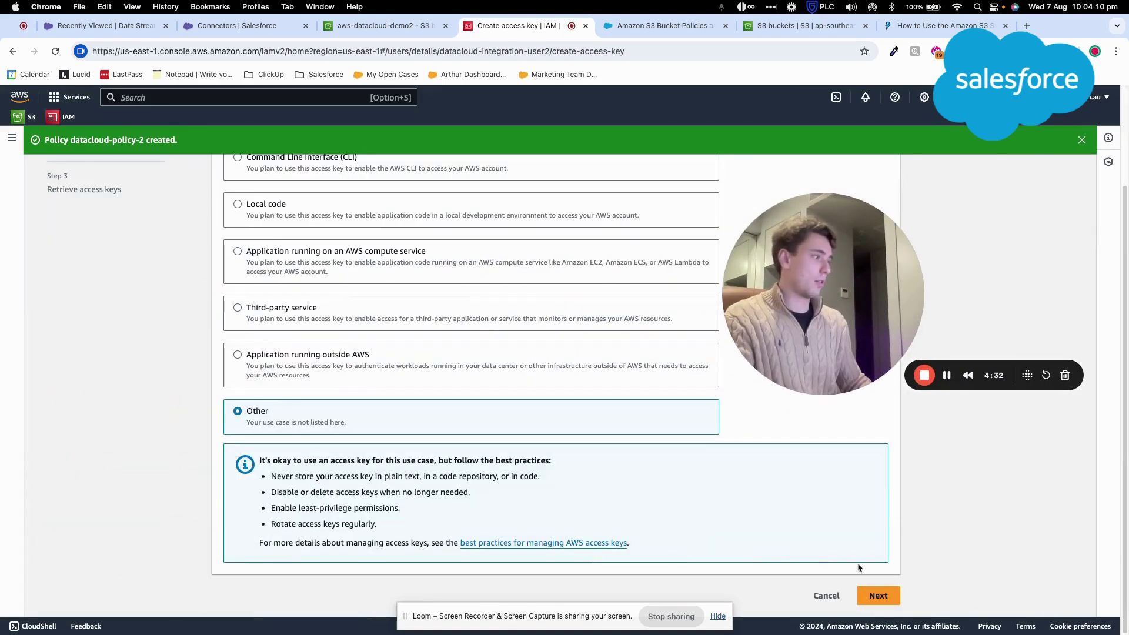
{"action": "left_click", "coordinate": [885, 589]}
{"action": "left_click_drag", "start_coordinate": [794, 283], "coordinate": [812, 485]}
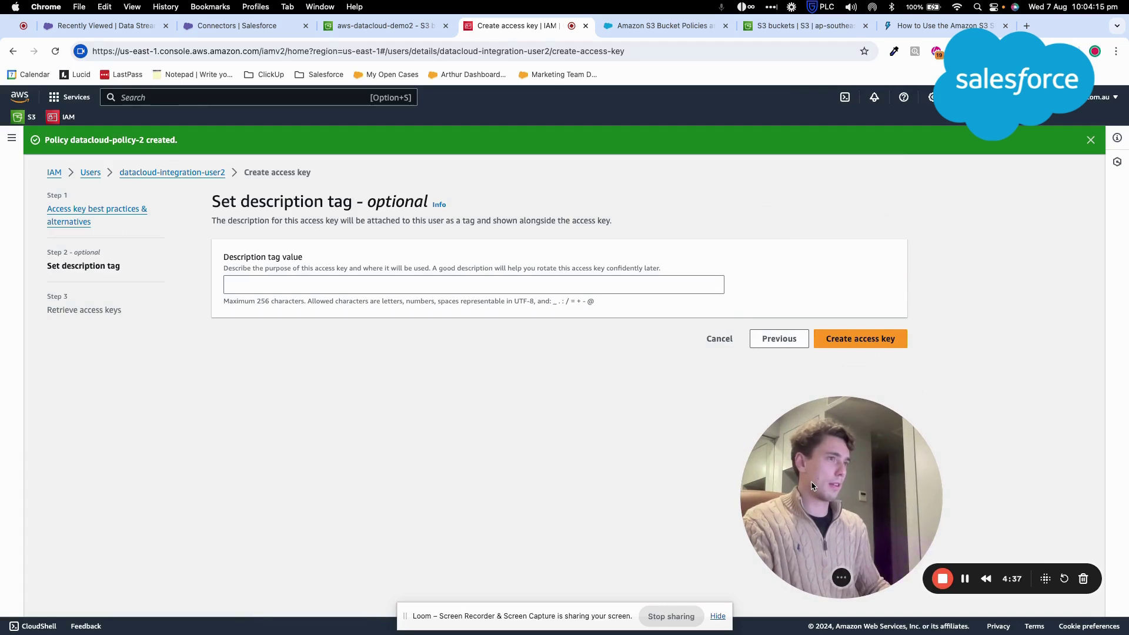
{"action": "left_click", "coordinate": [412, 284]}
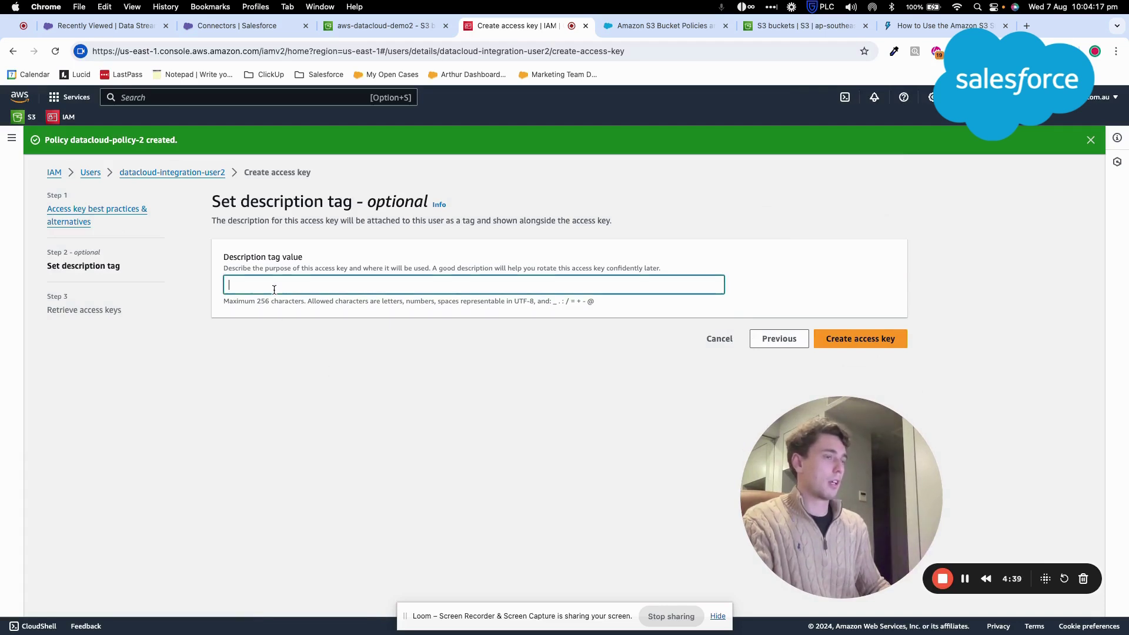
{"action": "type", "text": "datacl"}
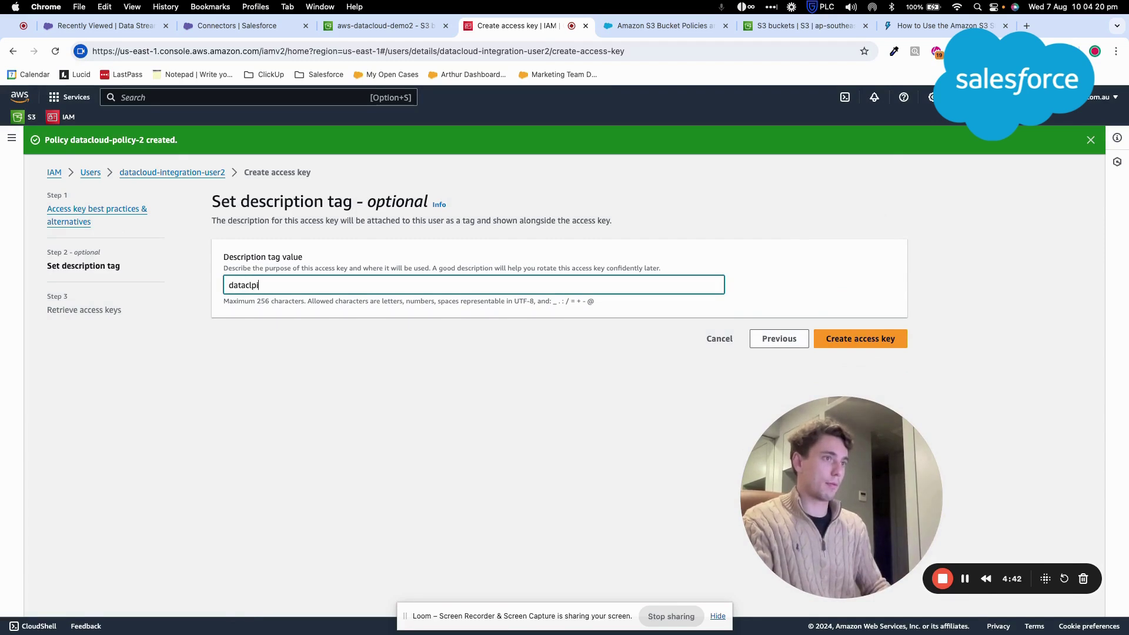
{"action": "type", "text": "oud-tag"}
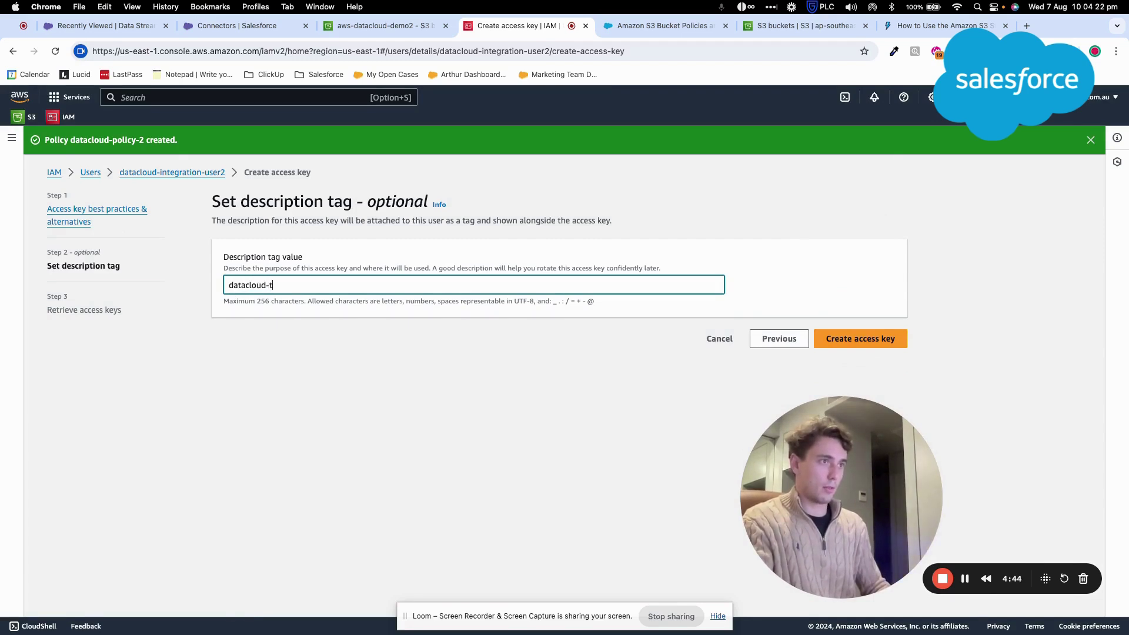
{"action": "left_click", "coordinate": [859, 339]}
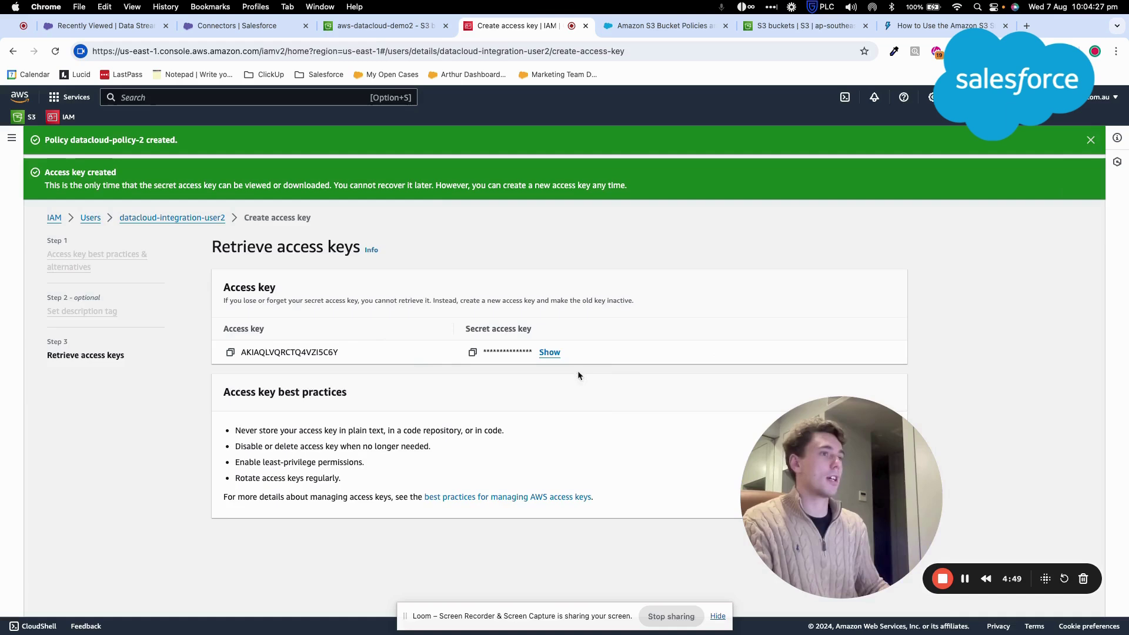
Fill in the AWS access key ID and secret access key copied from the AWS console.
{"action": "left_click", "coordinate": [230, 352]}
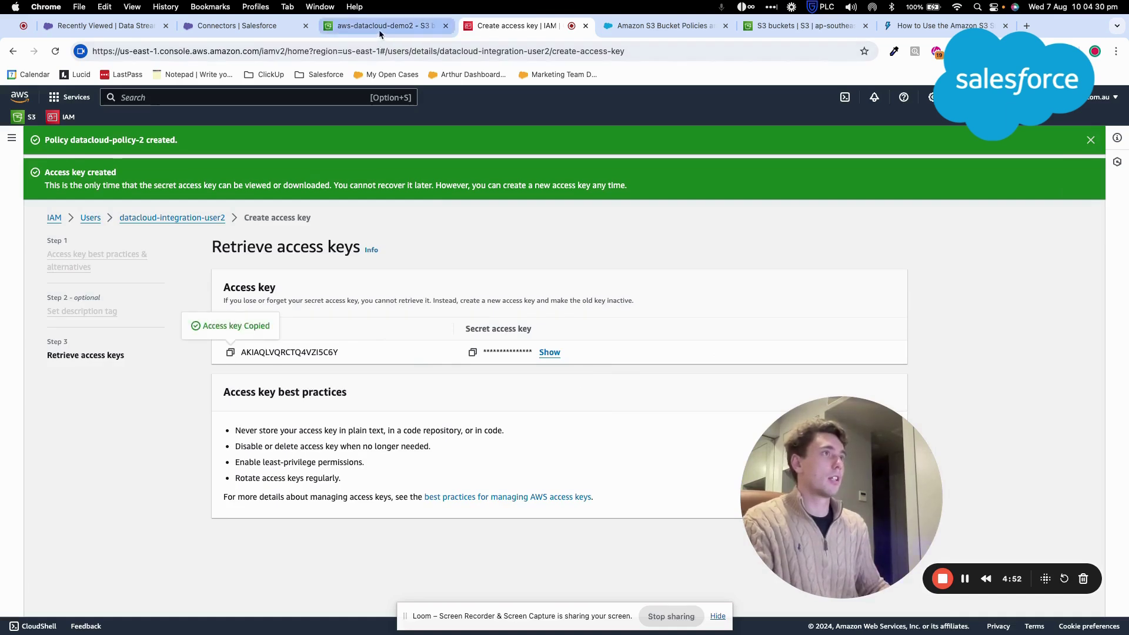
{"action": "left_click", "coordinate": [245, 31]}
{"action": "left_click", "coordinate": [263, 307]}
{"action": "key", "text": "super+v"}
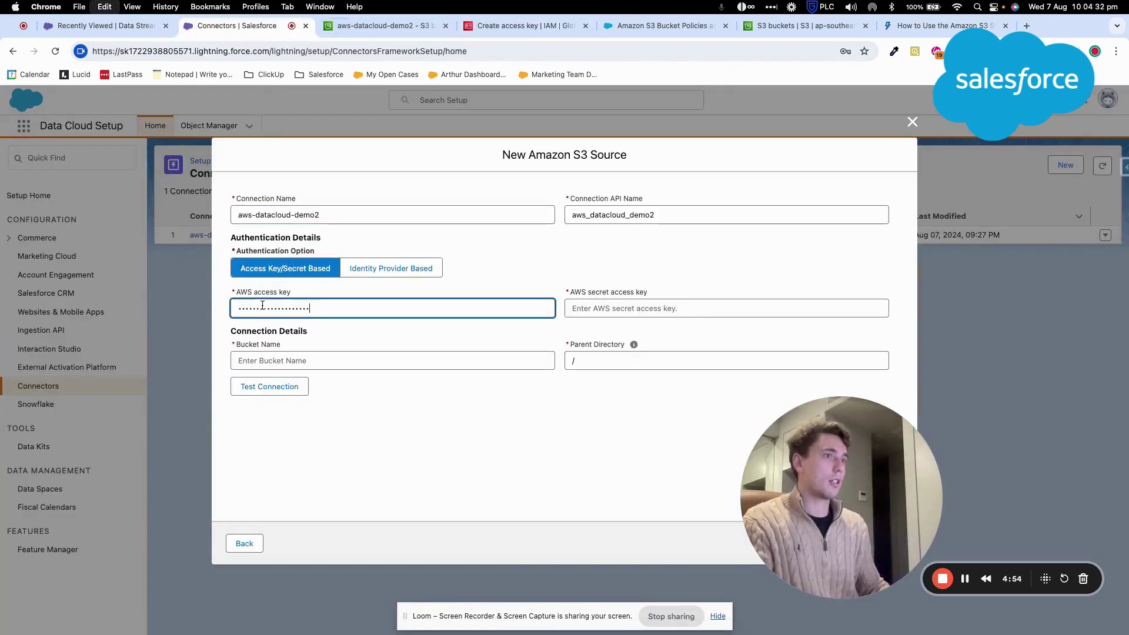
{"action": "left_click", "coordinate": [505, 30]}
{"action": "left_click", "coordinate": [550, 353]}
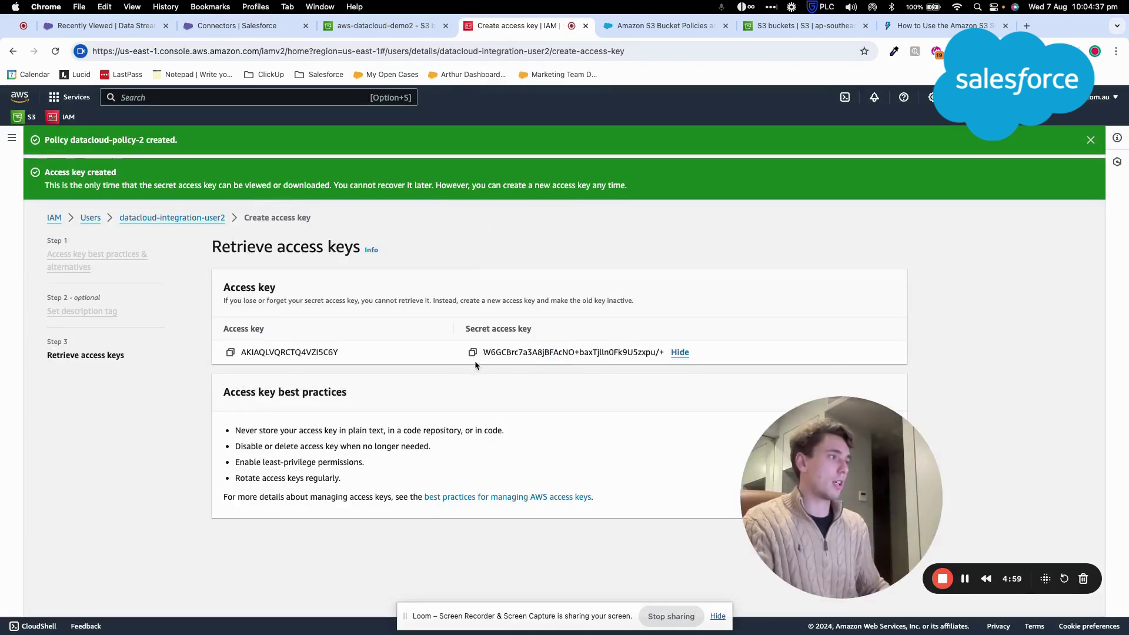
{"action": "left_click", "coordinate": [473, 352]}
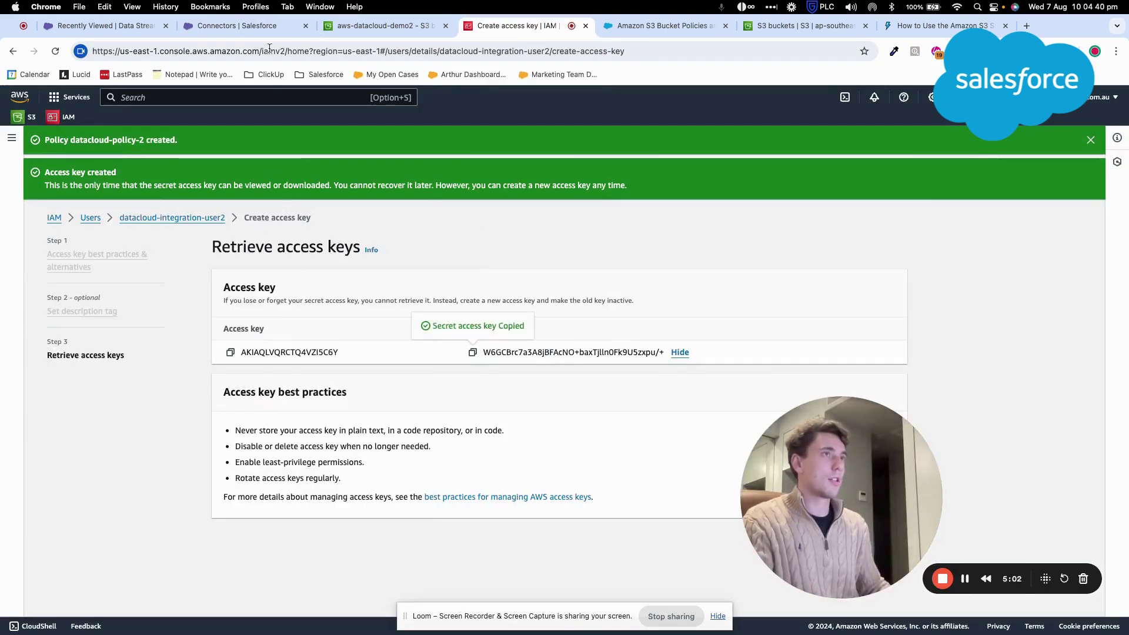
{"action": "left_click", "coordinate": [235, 26]}
{"action": "key", "text": "Tab"}
{"action": "key", "text": "super+v"}
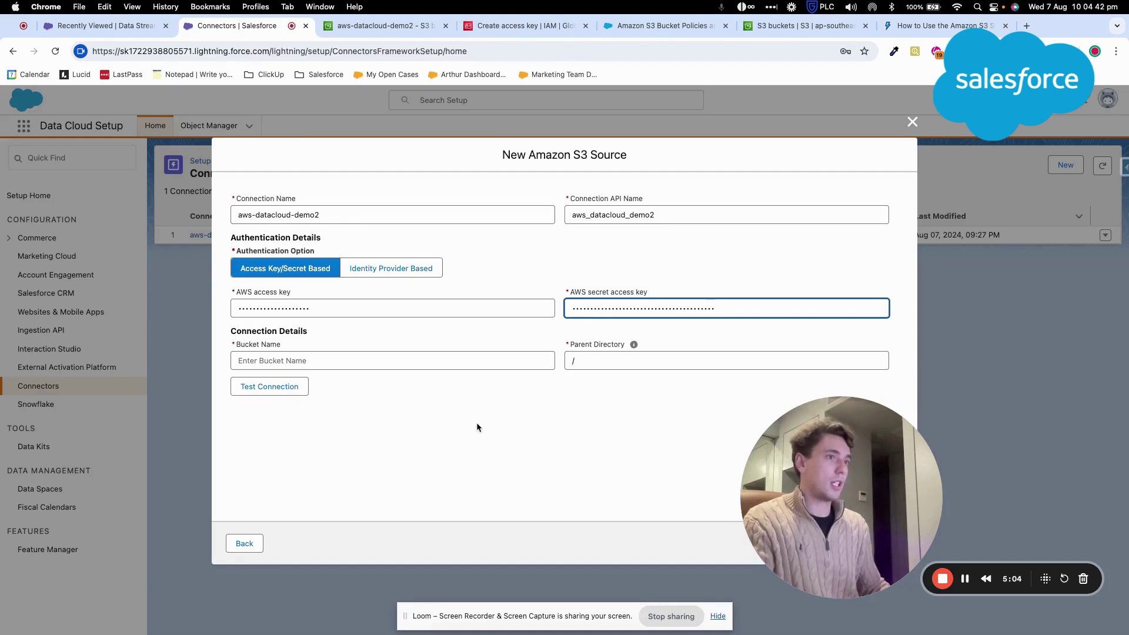
{"action": "left_click", "coordinate": [453, 412]}
Fill in the bucket name and copy the datacloud-ingestion-files2/ folder name from the aws-datacloud-demo2 bucket.
{"action": "left_click", "coordinate": [335, 358]}
{"action": "left_click", "coordinate": [329, 387]}
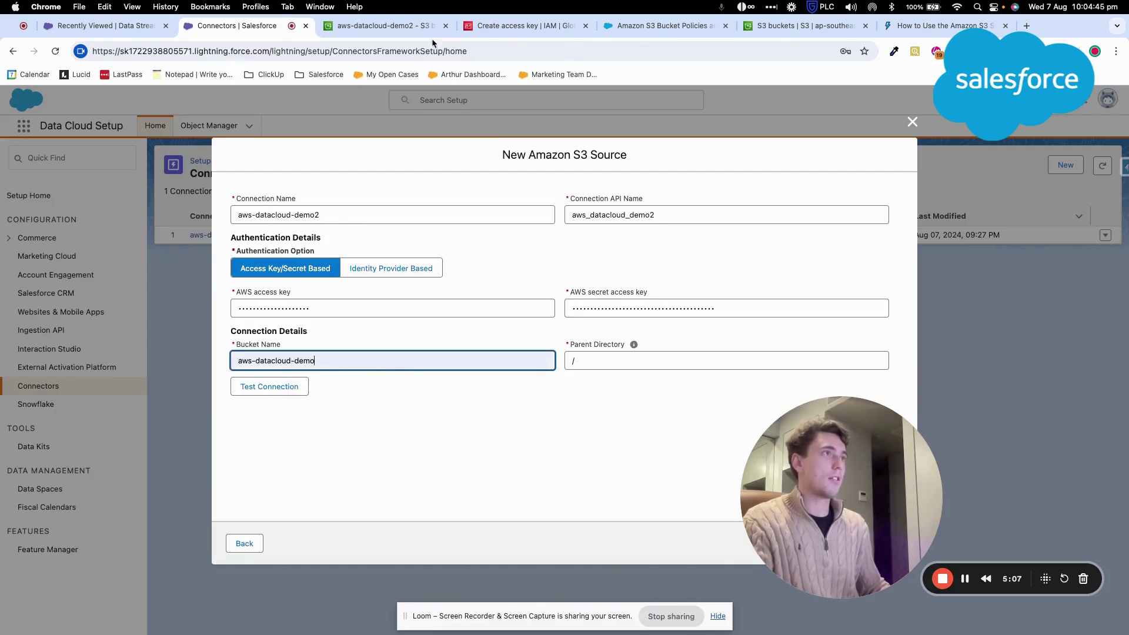
{"action": "left_click", "coordinate": [405, 27]}
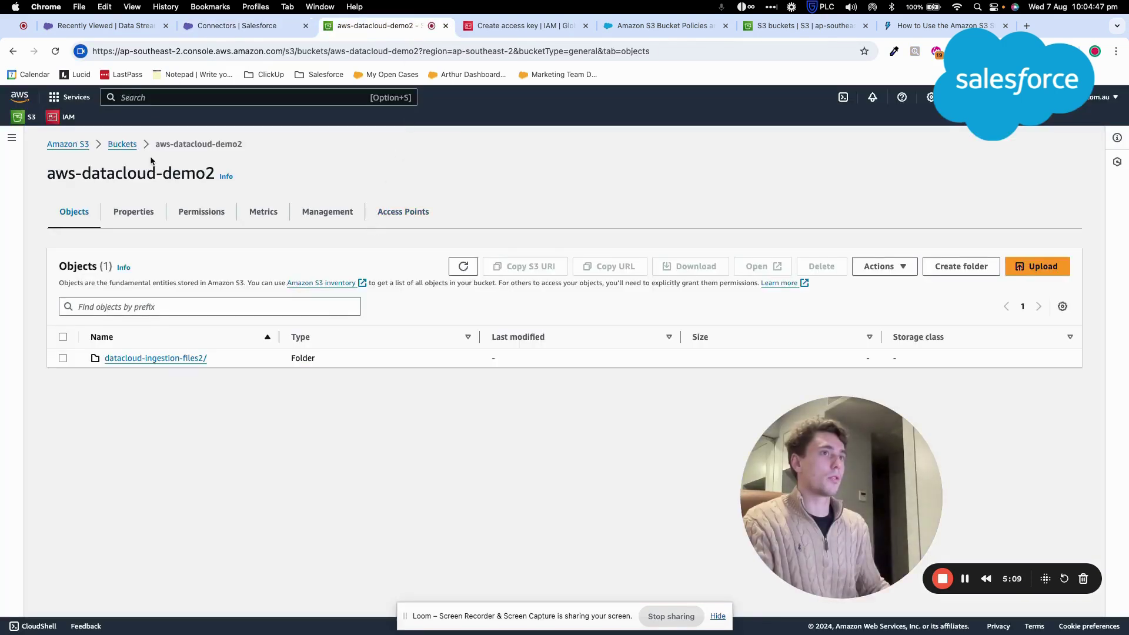
{"action": "left_click", "coordinate": [122, 145]}
{"action": "left_click_drag", "start_coordinate": [182, 414], "coordinate": [89, 415]}
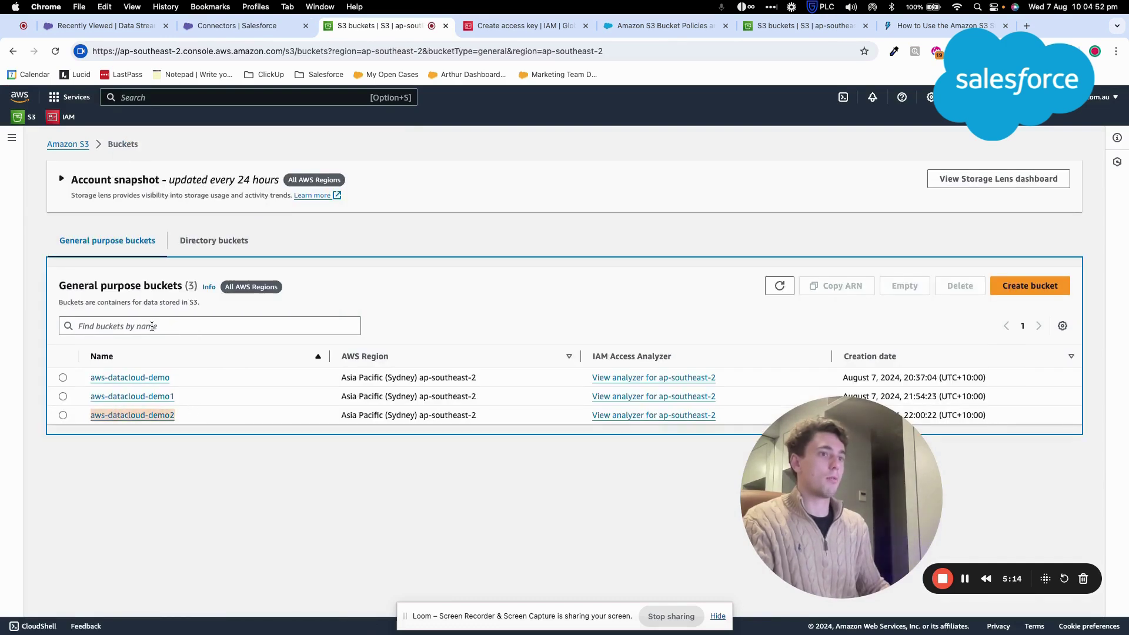
{"action": "left_click", "coordinate": [235, 25]}
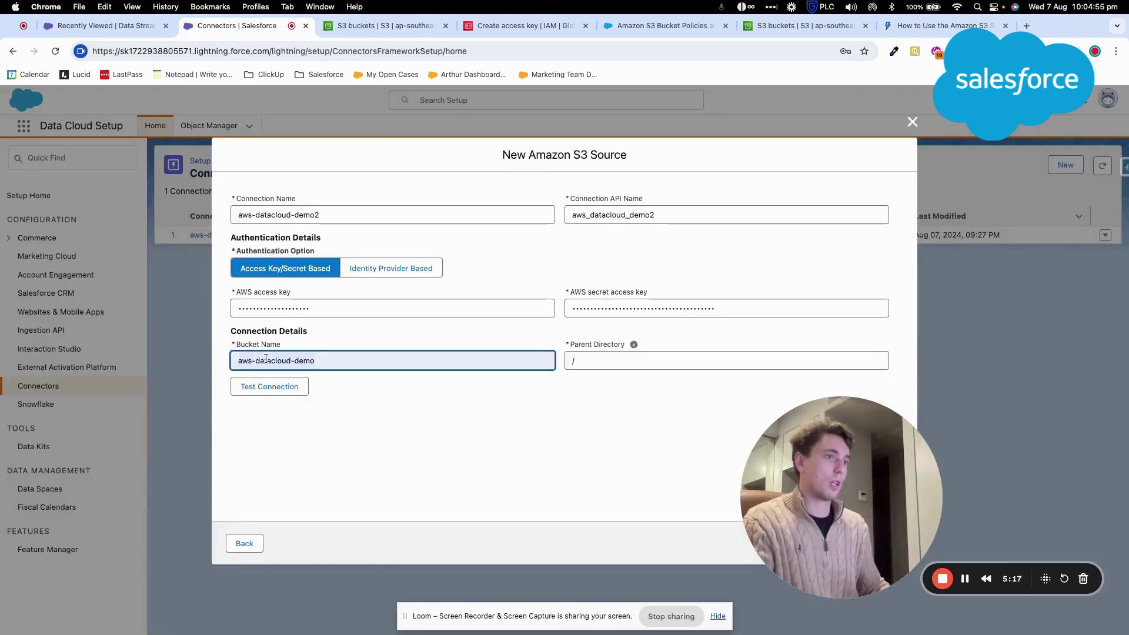
{"action": "left_click", "coordinate": [374, 412]}
{"action": "left_click", "coordinate": [377, 26]}
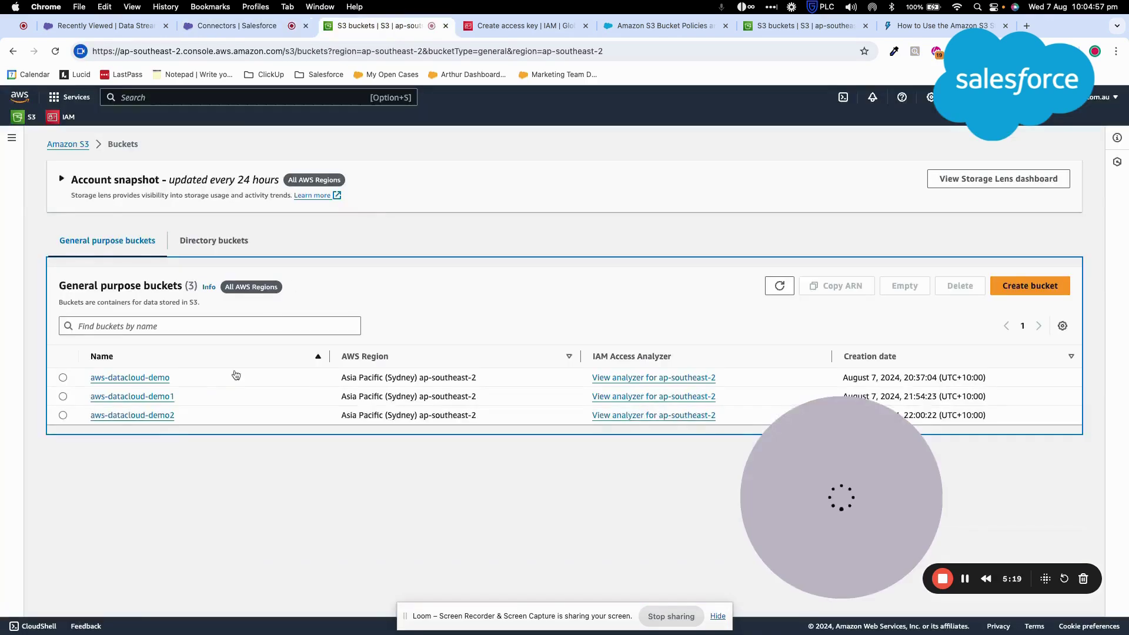
{"action": "left_click", "coordinate": [156, 416]}
{"action": "left_click_drag", "start_coordinate": [212, 359], "coordinate": [103, 357]}
{"action": "key", "text": "super+c"}
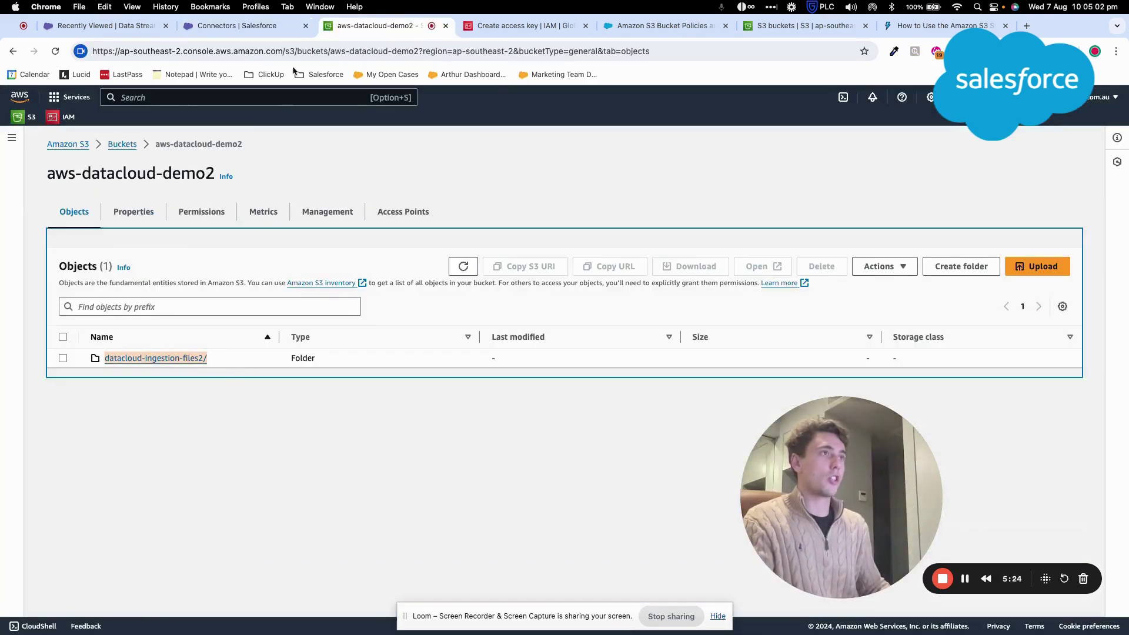
Set Parent Directory to /datacloud-ingestion-files2/, pass the connection test, and save.
{"action": "left_click", "coordinate": [277, 25]}
{"action": "left_click", "coordinate": [566, 360]}
{"action": "key", "text": "super+v"}
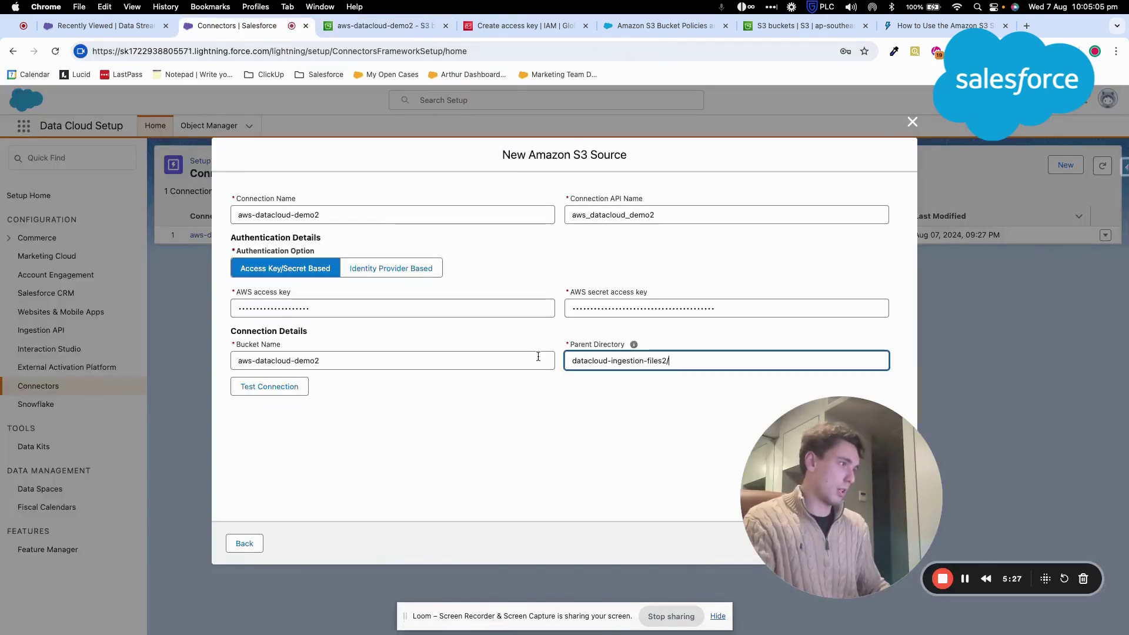
{"action": "type", "text": "/"}
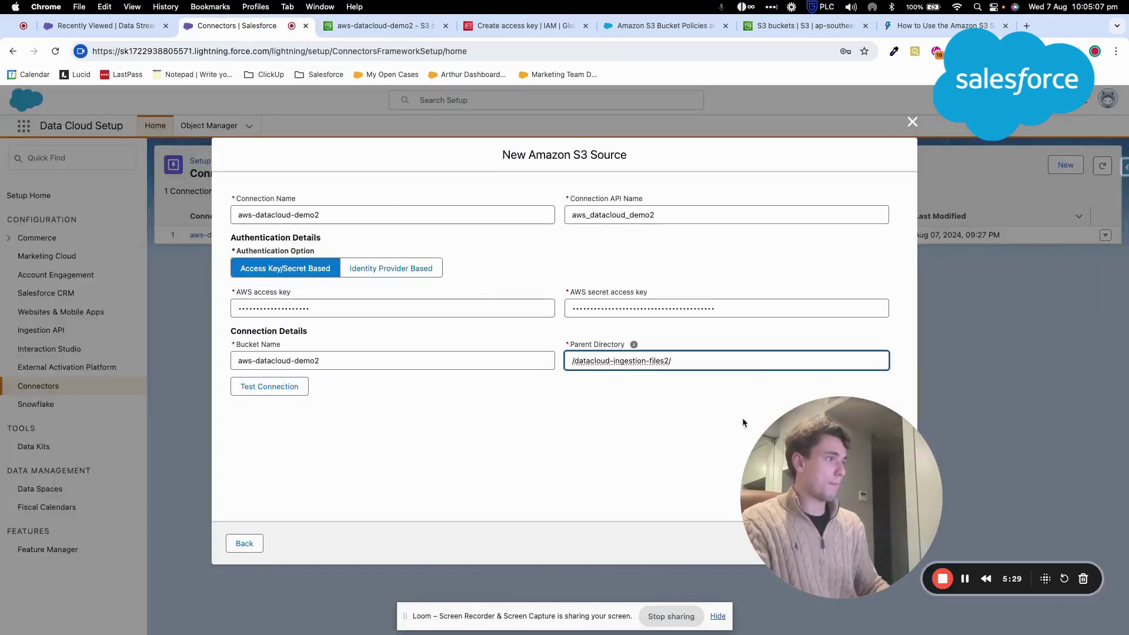
{"action": "left_click", "coordinate": [817, 465]}
{"action": "left_click_drag", "start_coordinate": [817, 464], "coordinate": [923, 193]}
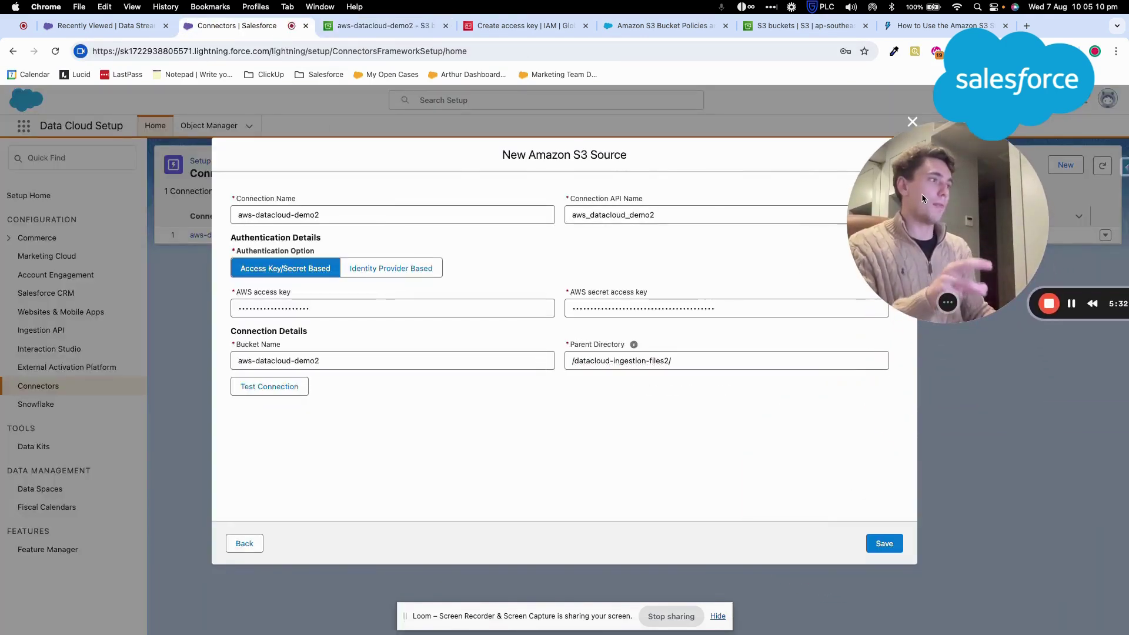
{"action": "left_click", "coordinate": [293, 387]}
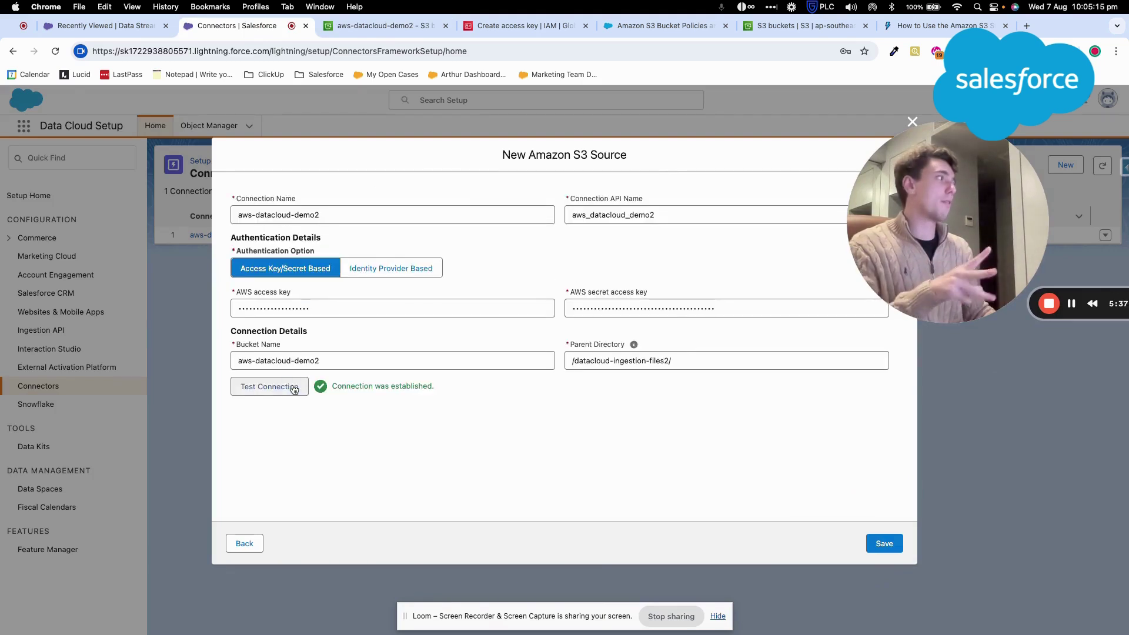
{"action": "left_click_drag", "start_coordinate": [331, 386], "coordinate": [548, 485]}
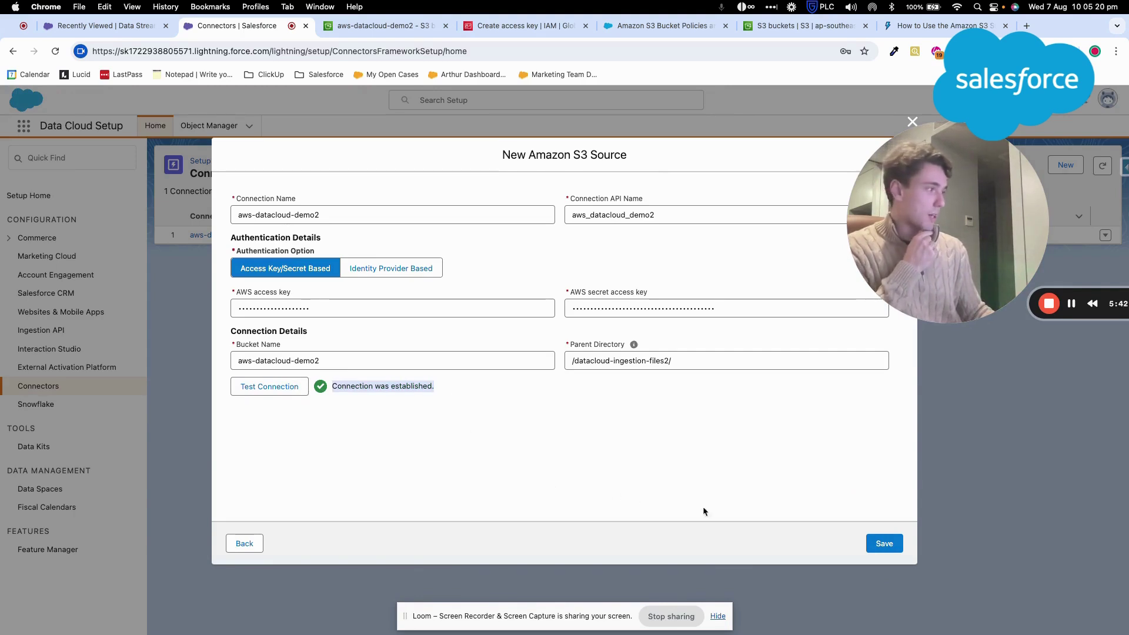
{"action": "left_click", "coordinate": [876, 542]}
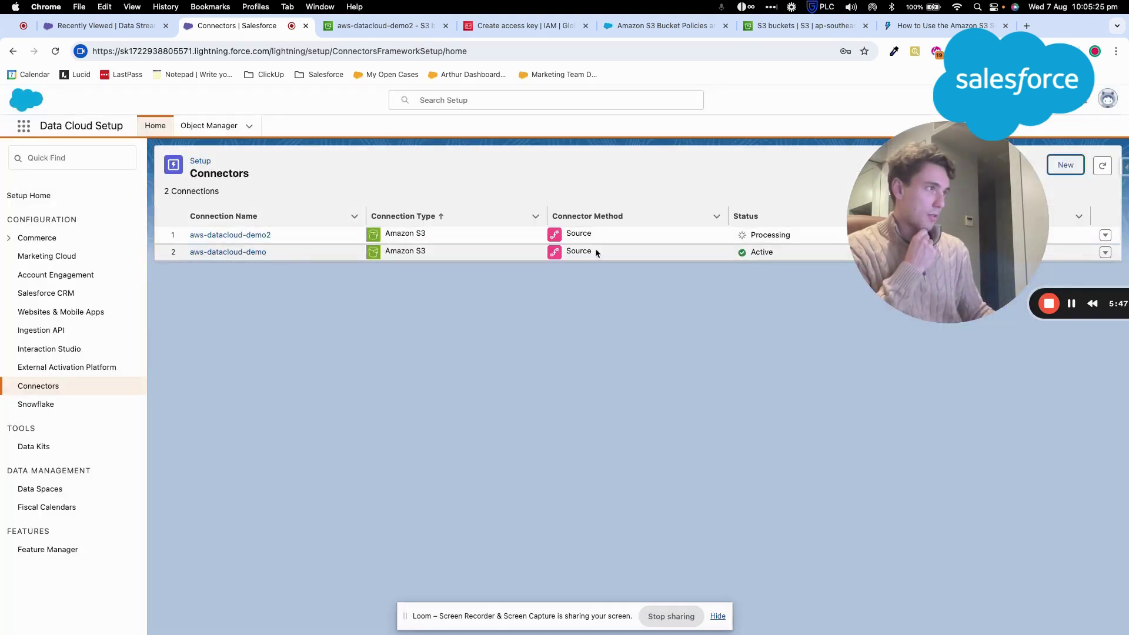
Start a new Amazon S3 data stream using the aws-datacloud-demo2 connection.
{"action": "left_click", "coordinate": [97, 25]}
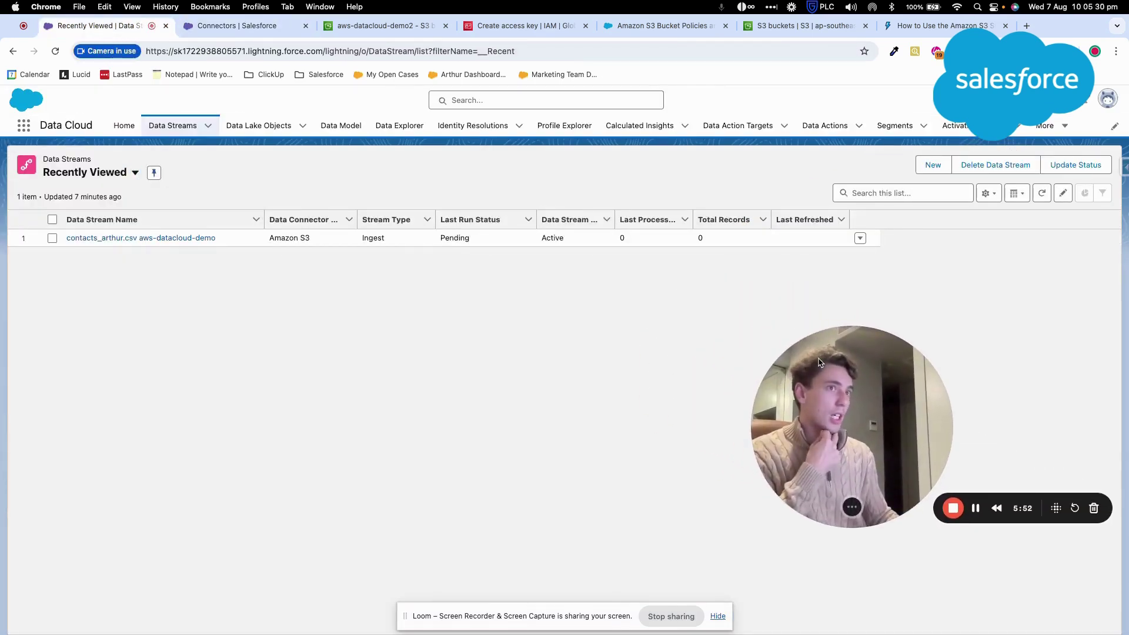
{"action": "left_click", "coordinate": [933, 165]}
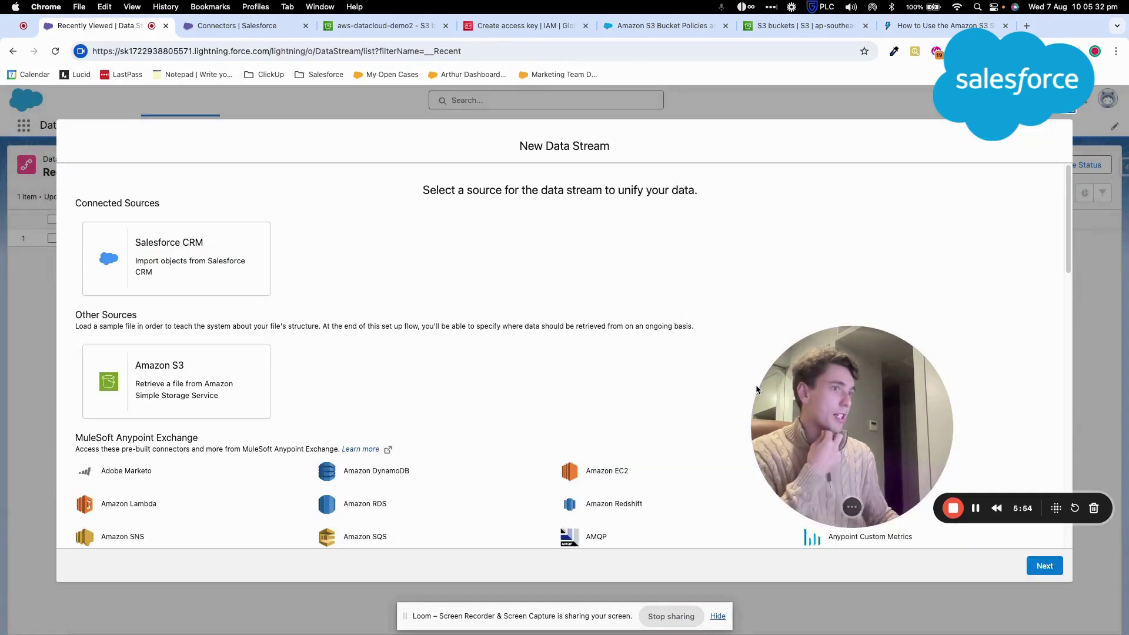
{"action": "left_click", "coordinate": [242, 375]}
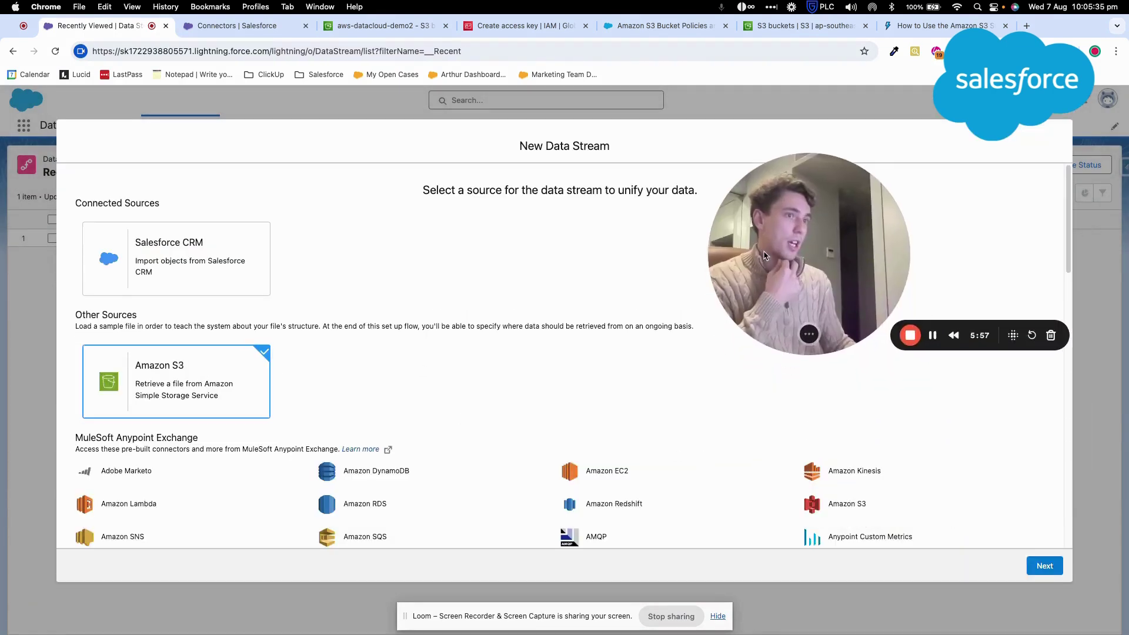
{"action": "left_click", "coordinate": [1045, 566]}
{"action": "left_click", "coordinate": [295, 351]}
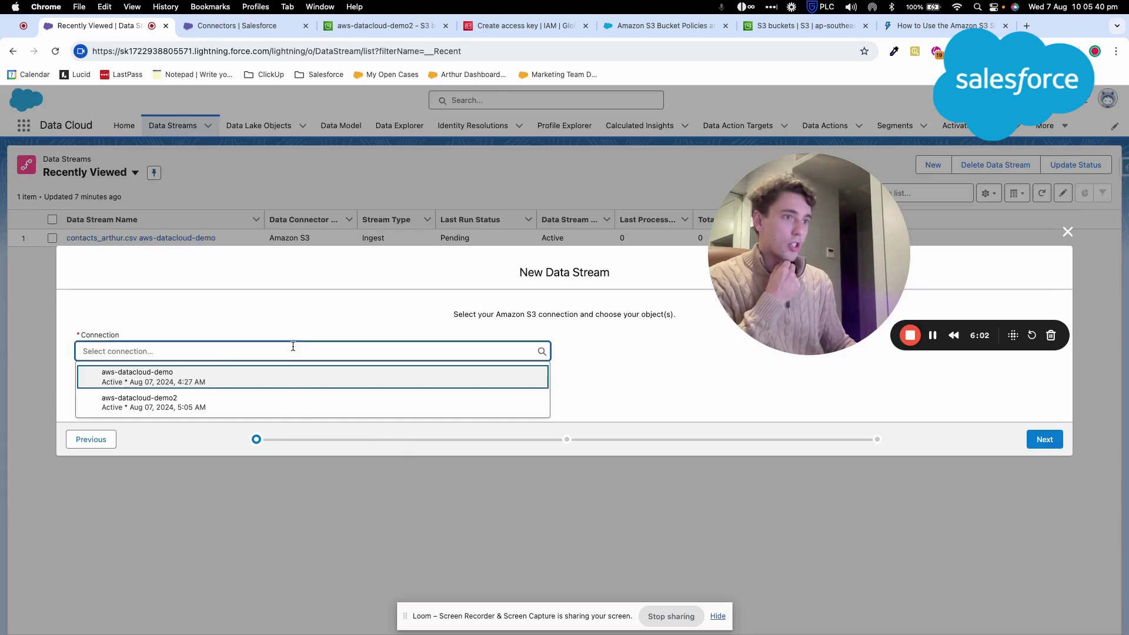
{"action": "left_click", "coordinate": [277, 401]}
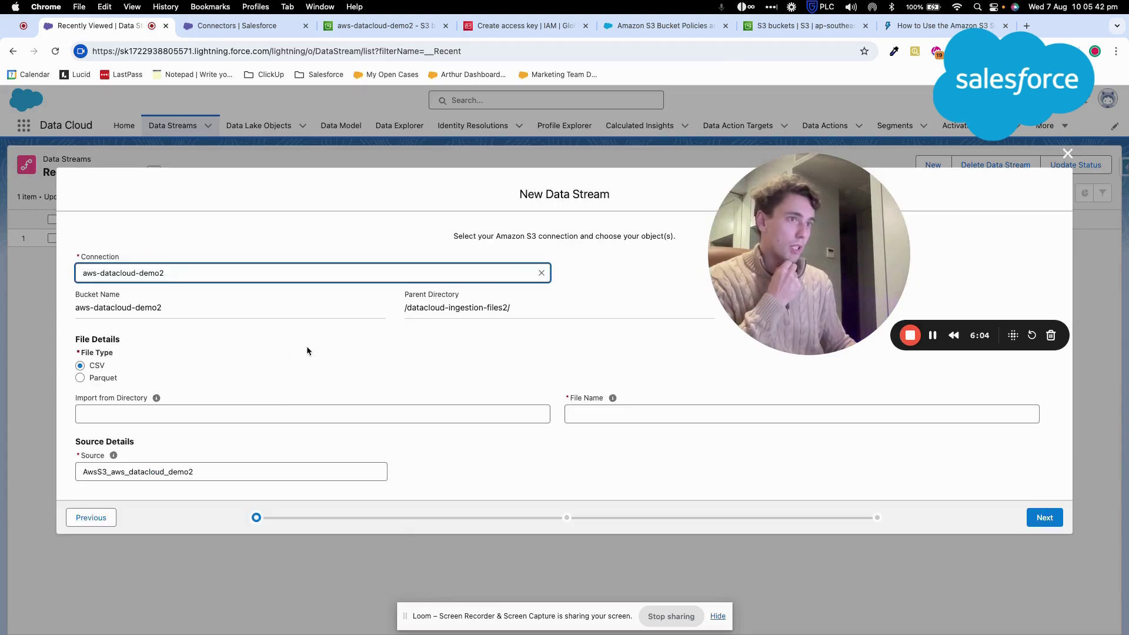
Enter contacts_arthur.csv as the file name, confirming it exists in datacloud-ingestion-files2/, and continue.
{"action": "left_click", "coordinate": [124, 414]}
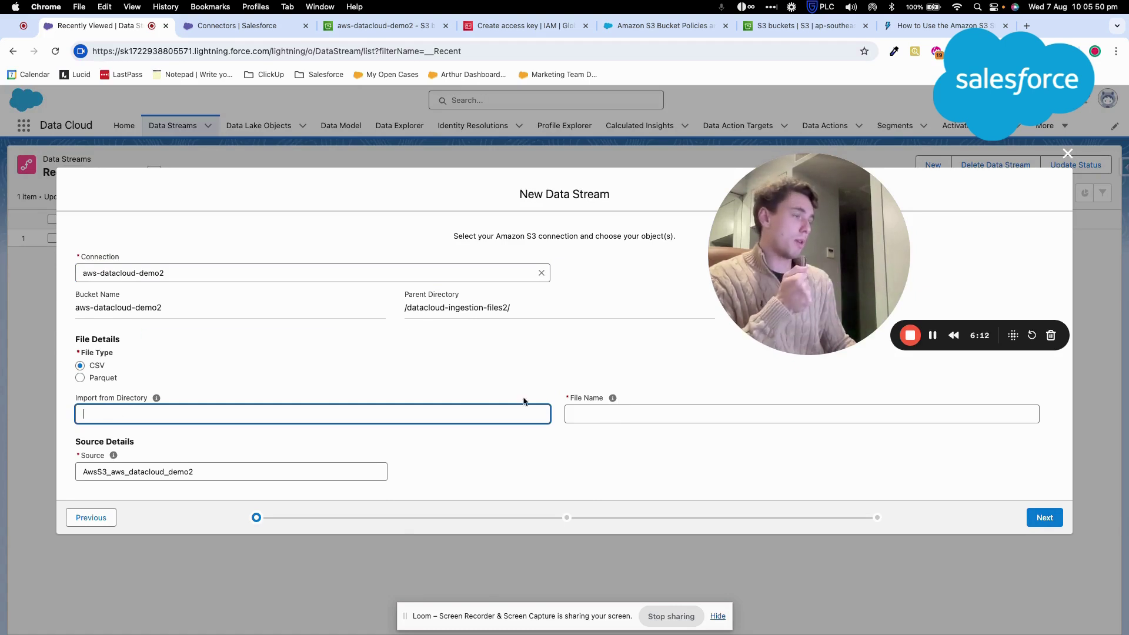
{"action": "left_click", "coordinate": [586, 414]}
{"action": "left_click", "coordinate": [659, 443]}
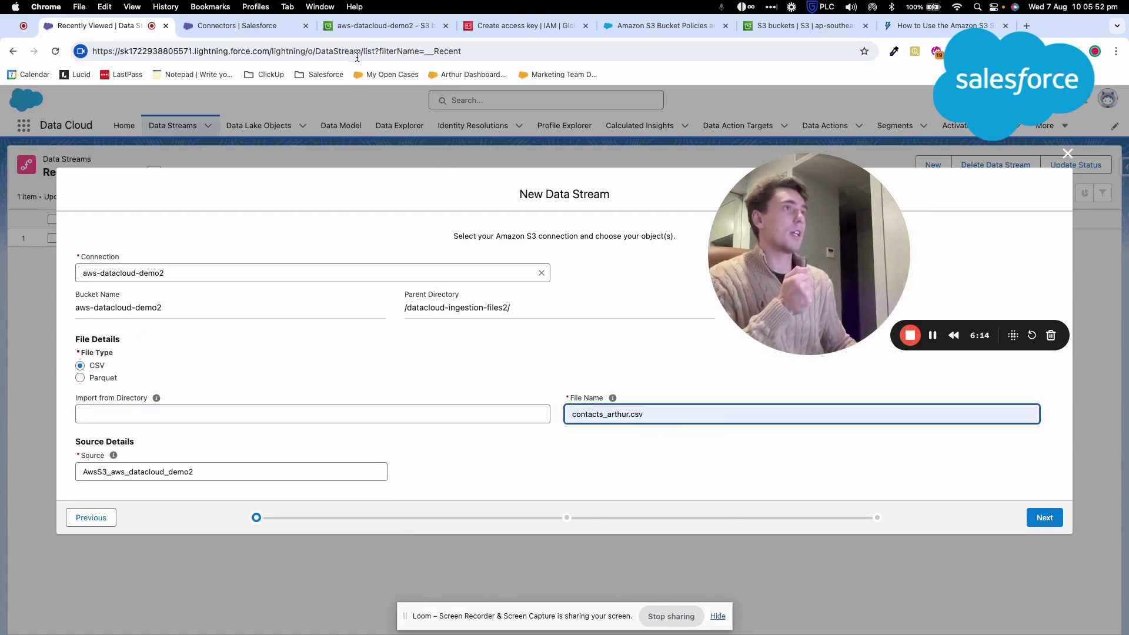
{"action": "left_click", "coordinate": [376, 25]}
{"action": "left_click", "coordinate": [170, 360]}
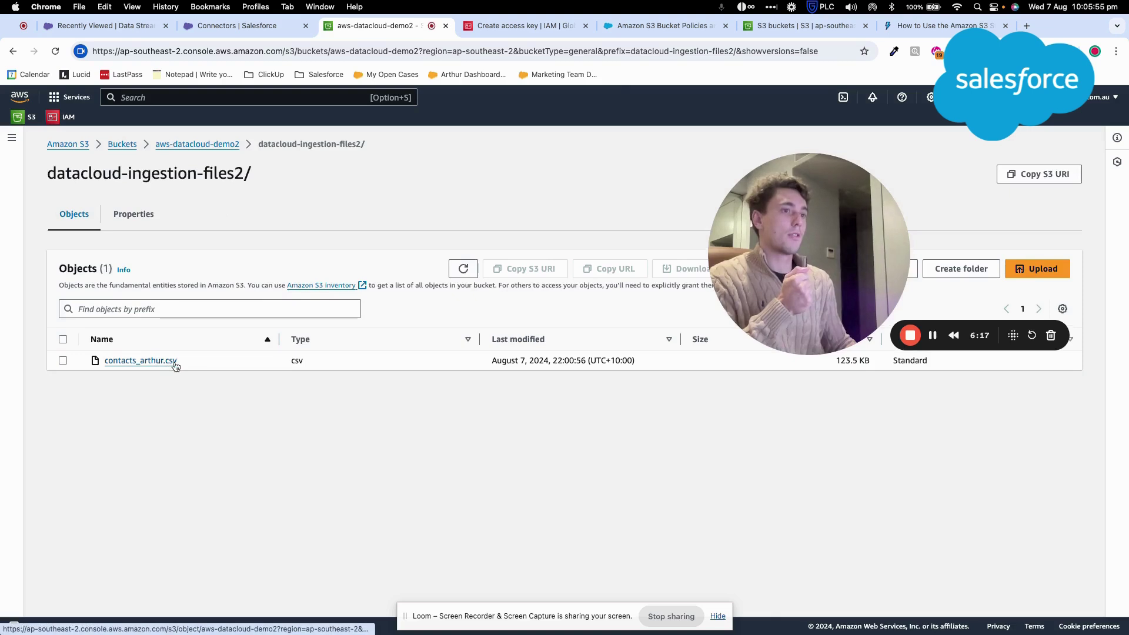
{"action": "left_click", "coordinate": [106, 26]}
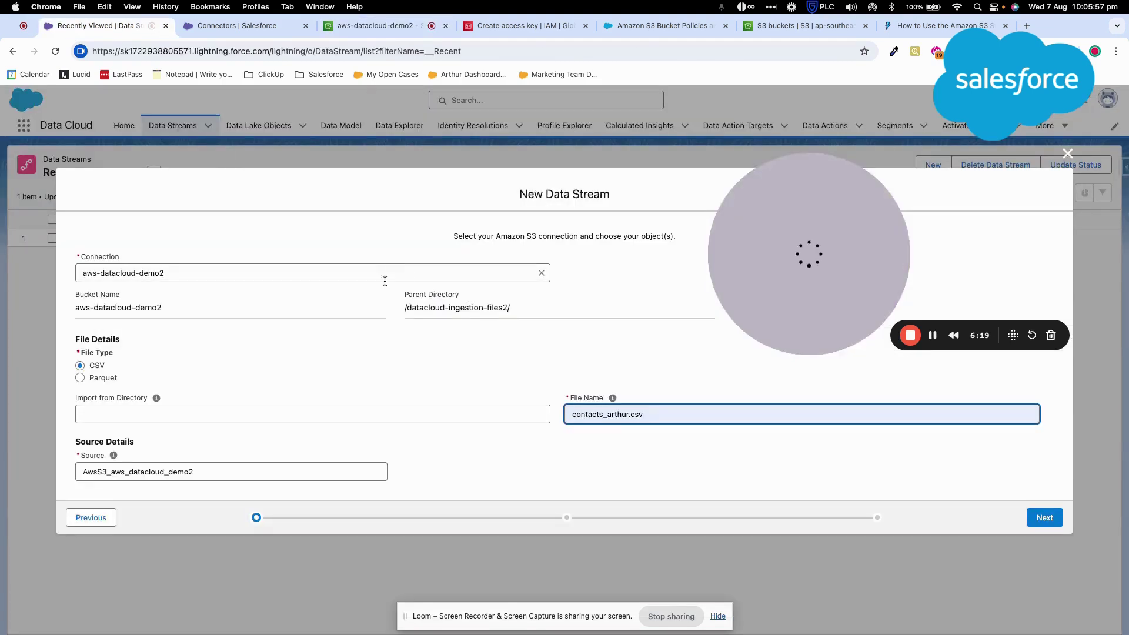
{"action": "left_click", "coordinate": [1050, 518]}
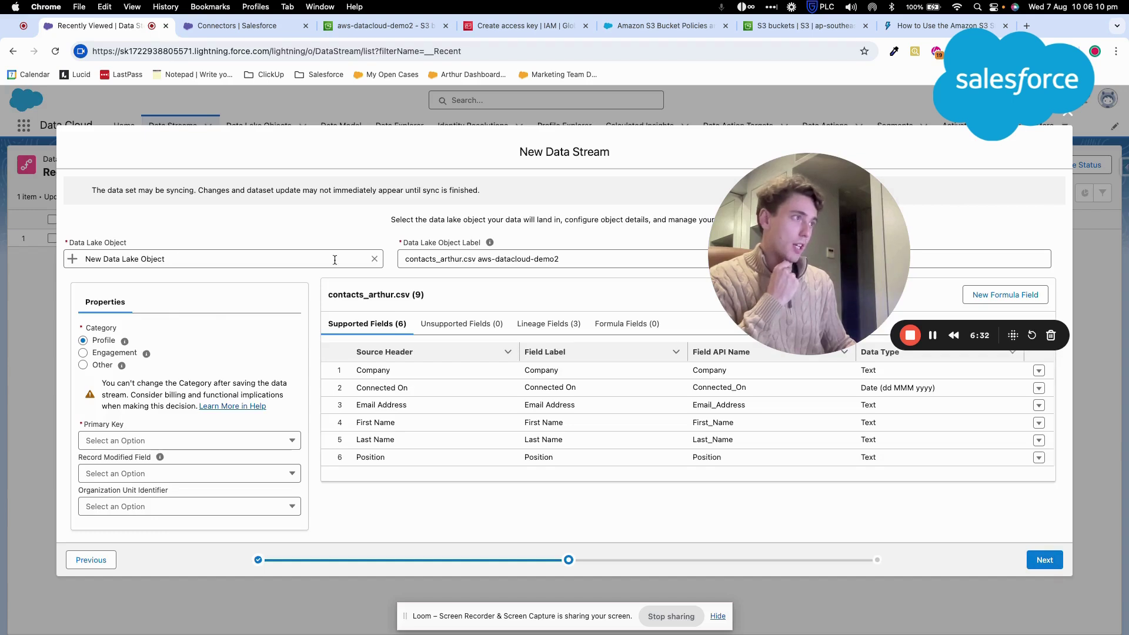
Keep the Profile category and make Email Address the primary key, leaving Organization Unit Identifier empty.
{"action": "left_click_drag", "start_coordinate": [752, 260], "coordinate": [836, 535]}
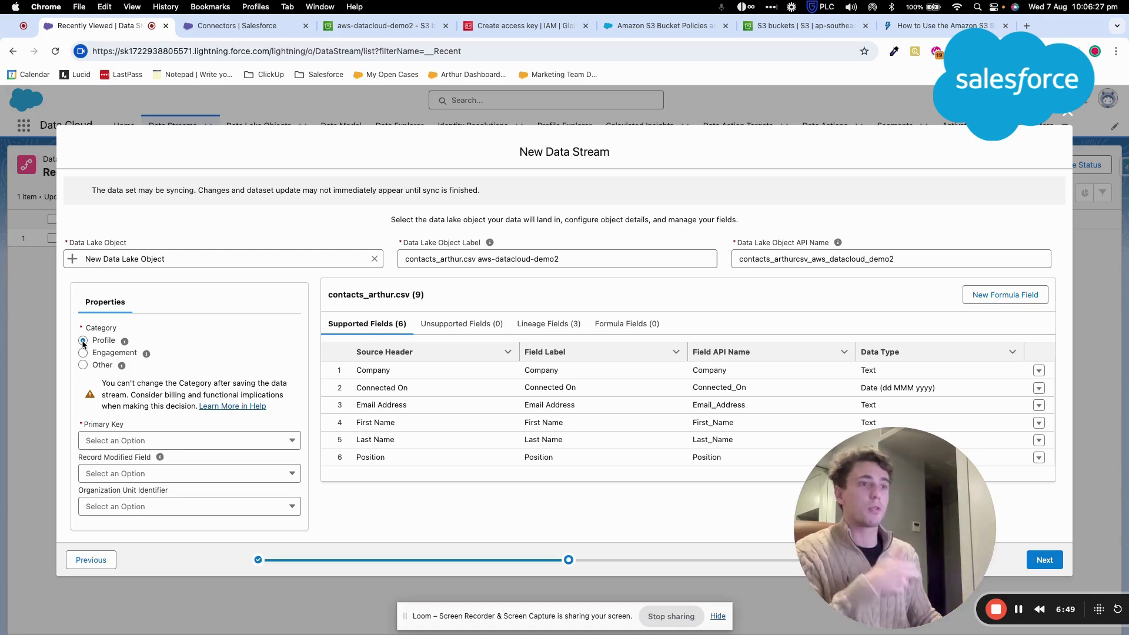
{"action": "left_click", "coordinate": [191, 447]}
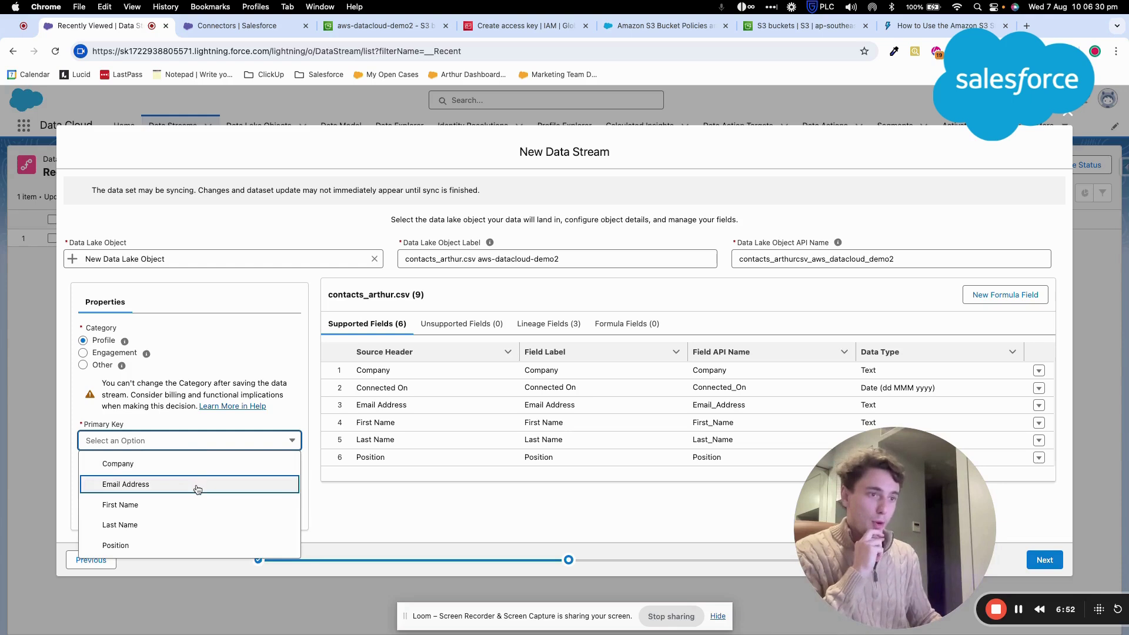
{"action": "left_click", "coordinate": [197, 488]}
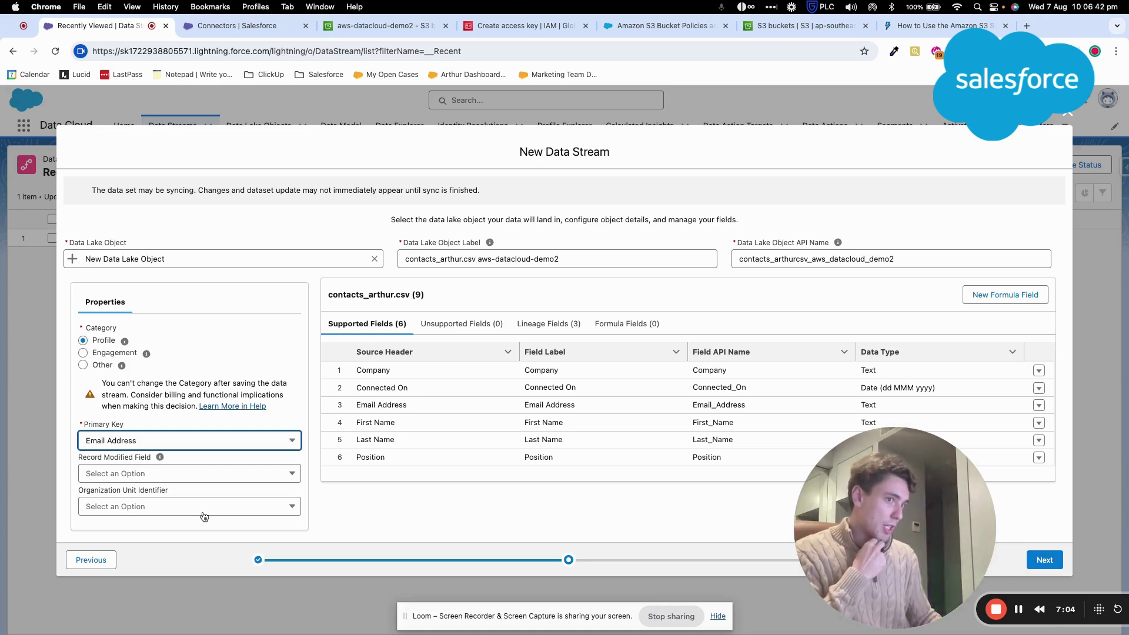
{"action": "left_click", "coordinate": [204, 512]}
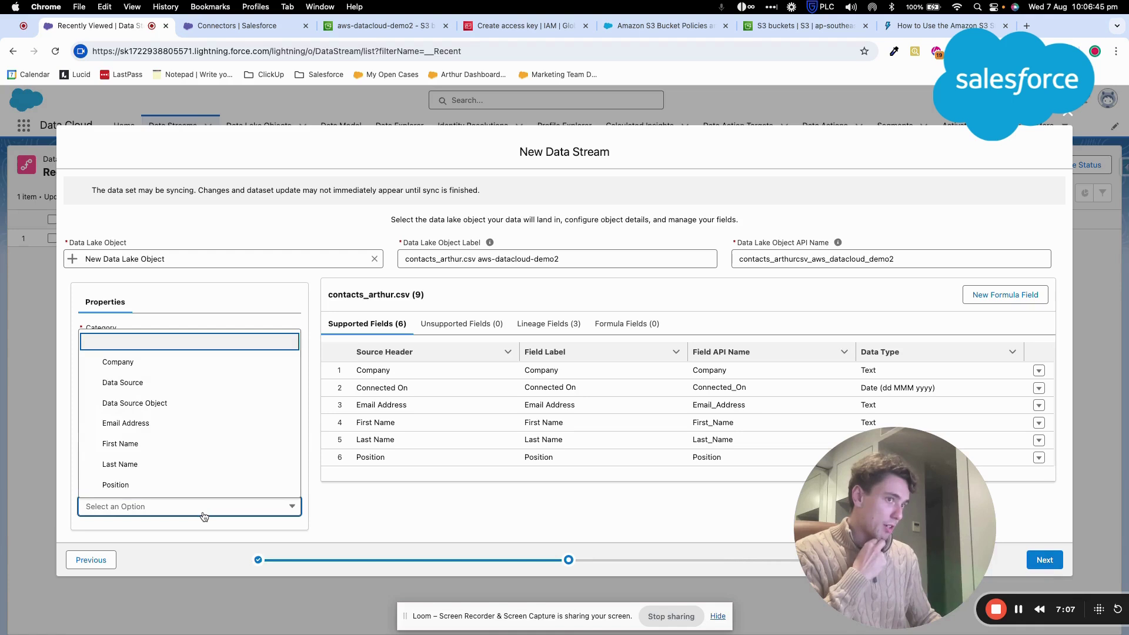
{"action": "left_click", "coordinate": [204, 516]}
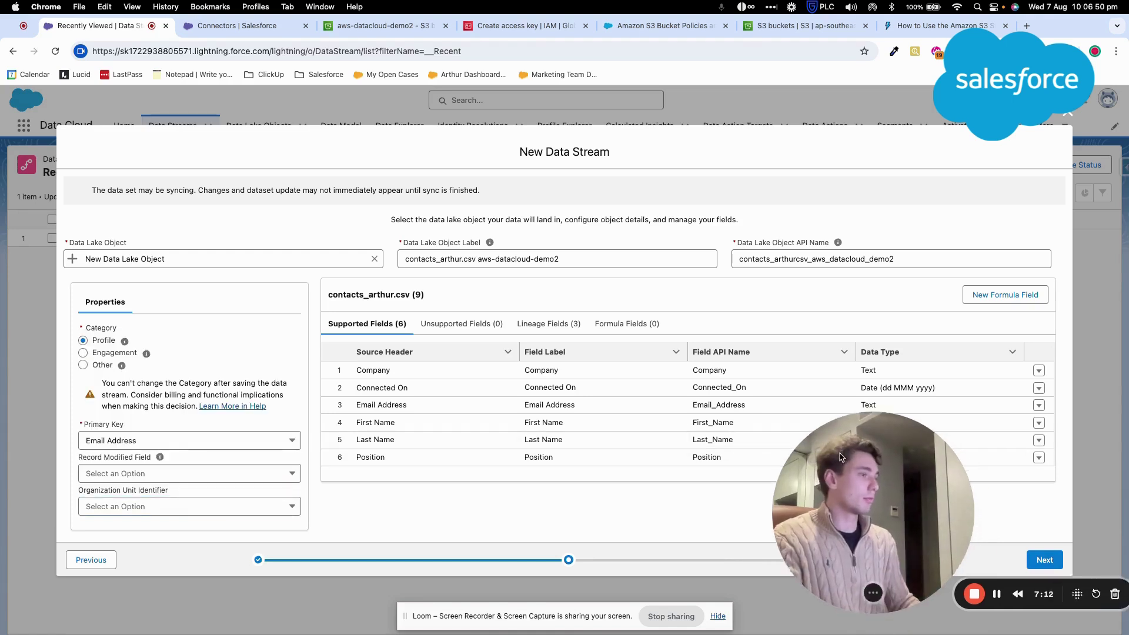
{"action": "left_click_drag", "start_coordinate": [862, 471], "coordinate": [721, 277]}
Replace the data stream name with aws_S3_bucket_import and deploy the stream.
{"action": "left_click", "coordinate": [1041, 562]}
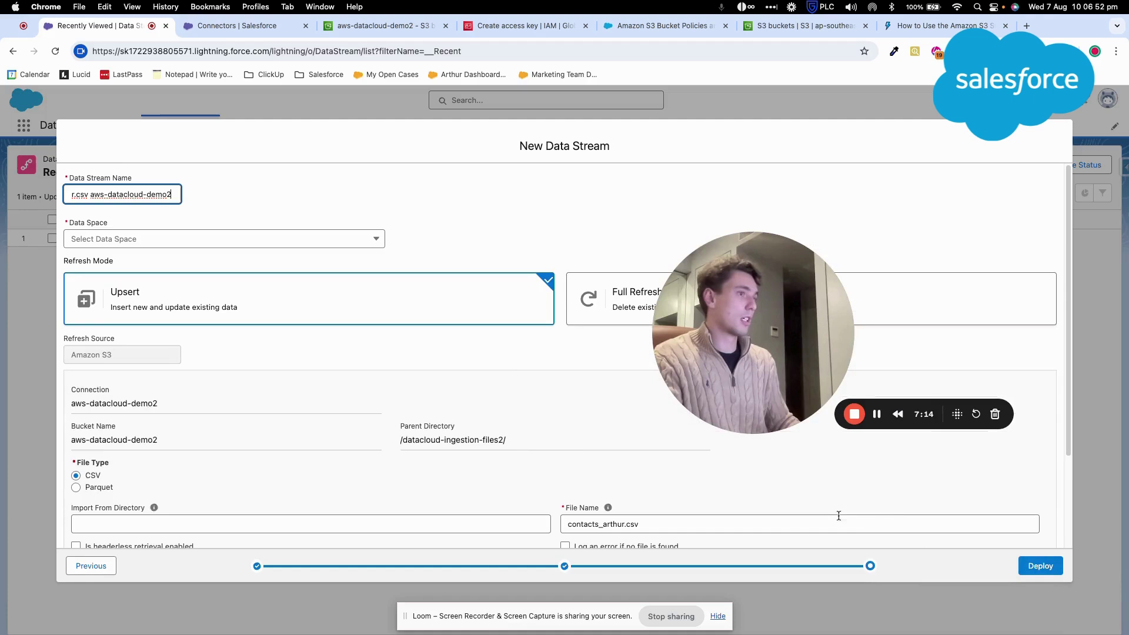
{"action": "scroll", "coordinate": [520, 425], "scroll_direction": "down", "scroll_amount": 1}
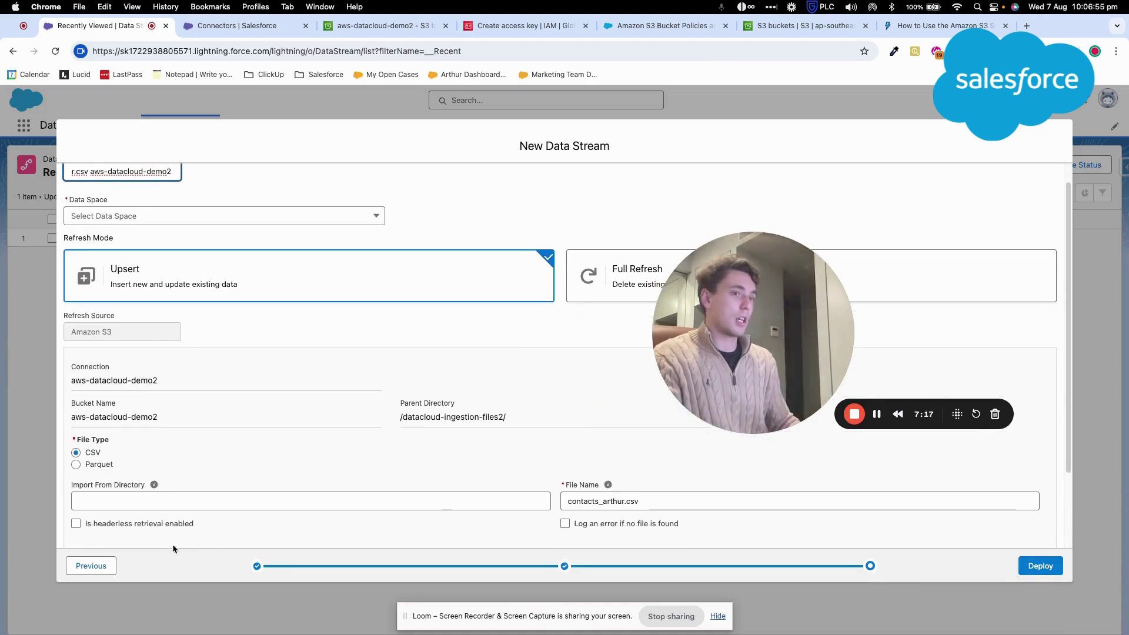
{"action": "left_click", "coordinate": [113, 570]}
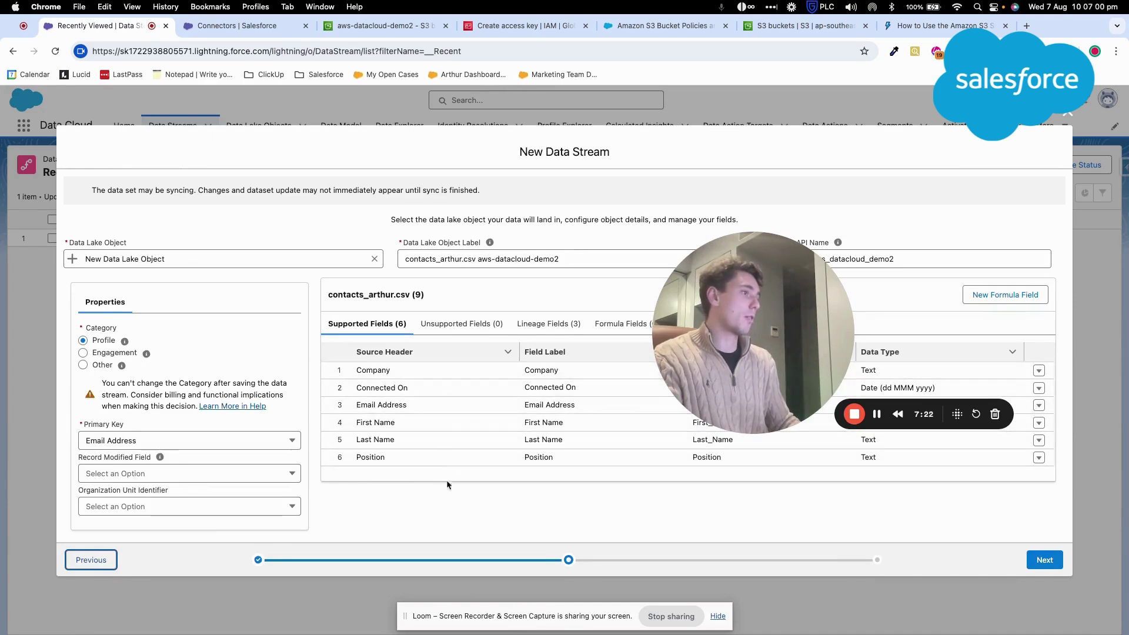
{"action": "left_click", "coordinate": [1044, 561]}
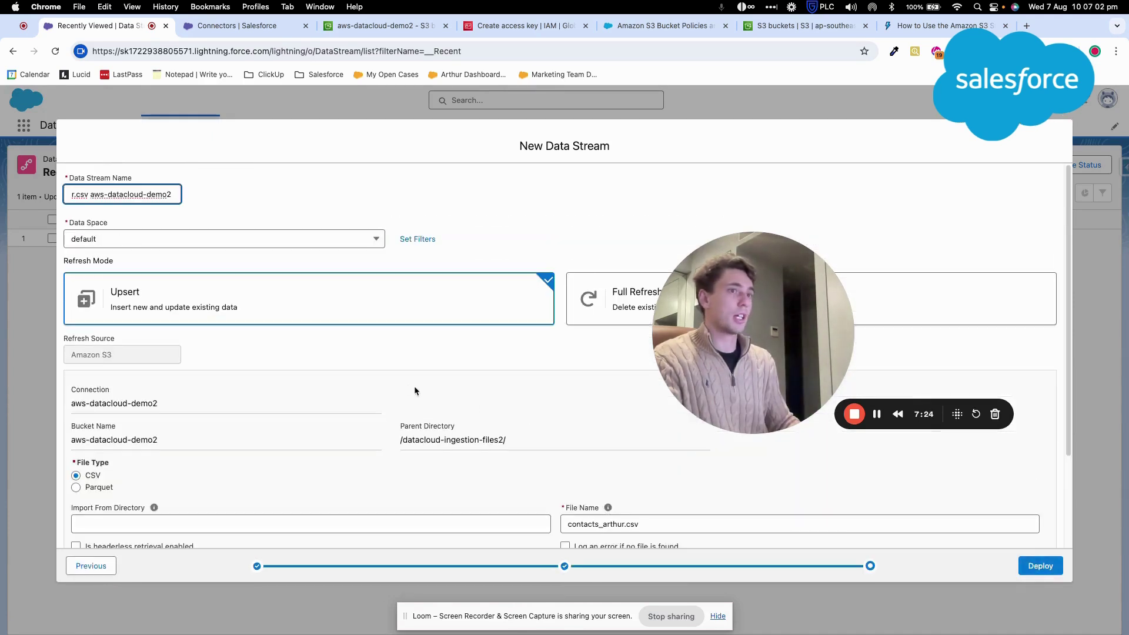
{"action": "triple_click", "coordinate": [142, 197]}
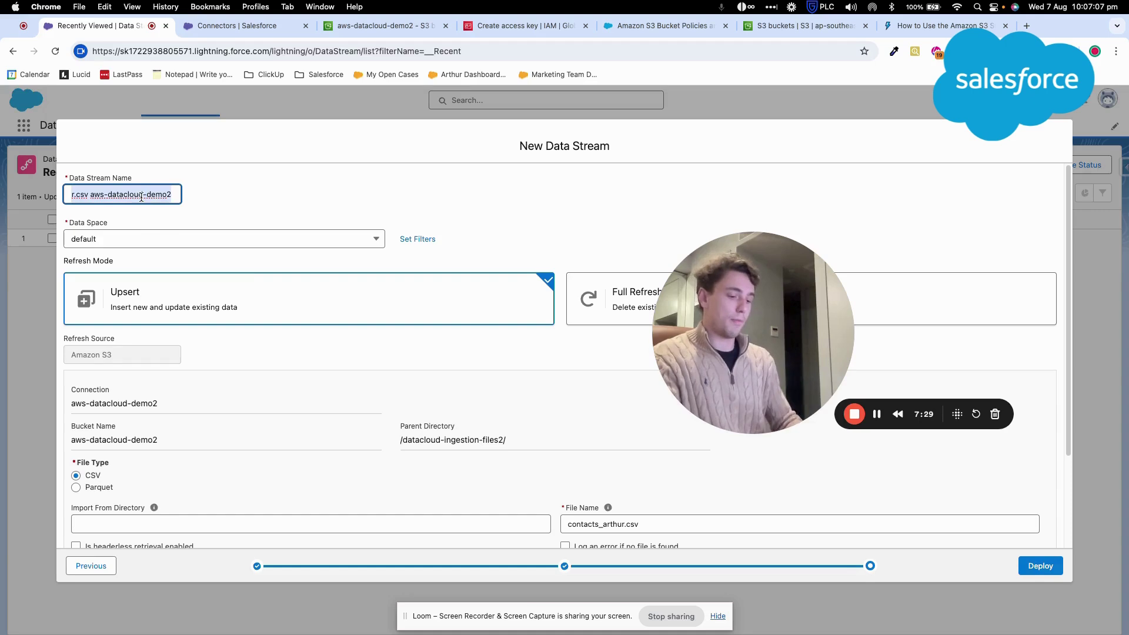
{"action": "type", "text": "AW"}
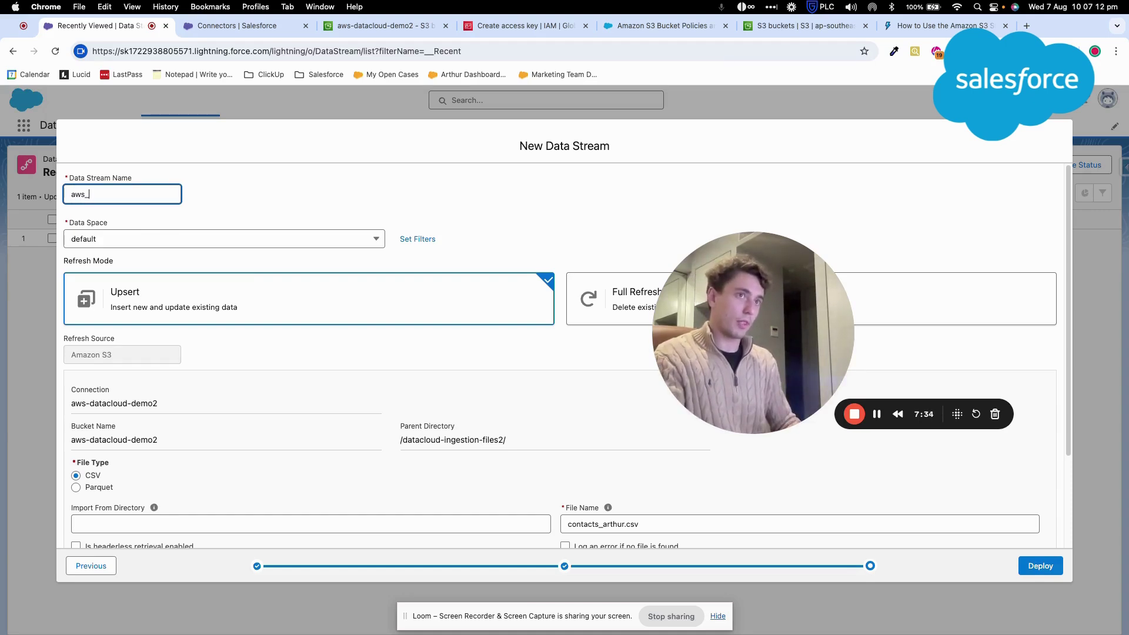
{"action": "type", "text": "aws_s3"}
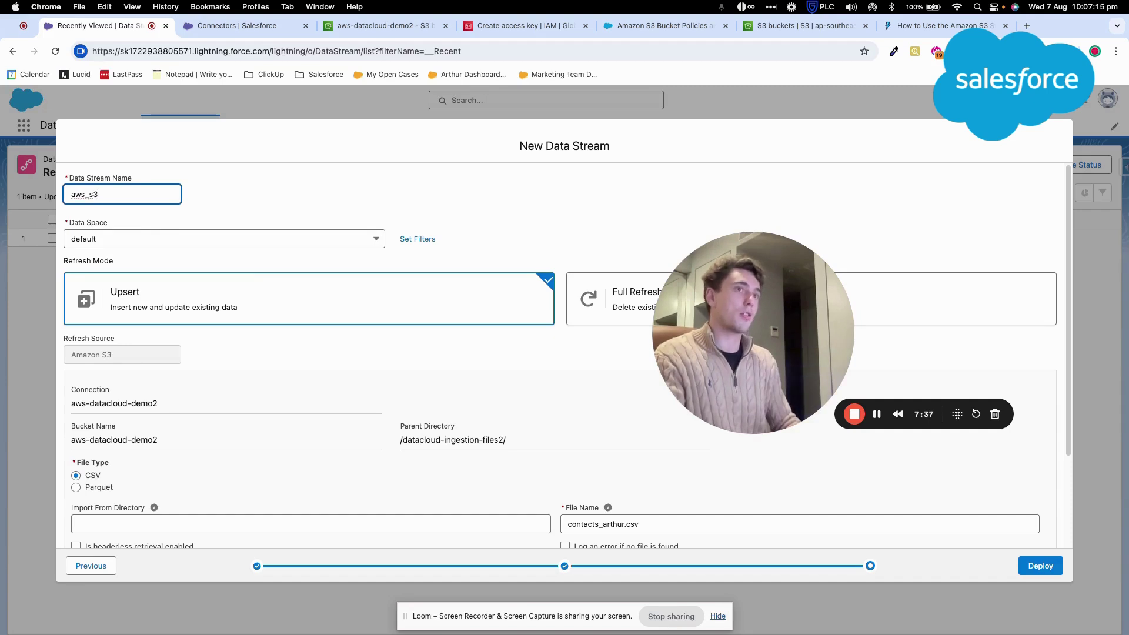
{"action": "key", "text": "BackSpace"}
{"action": "key", "text": "BackSpace"}
{"action": "type", "text": "S3_bucket"}
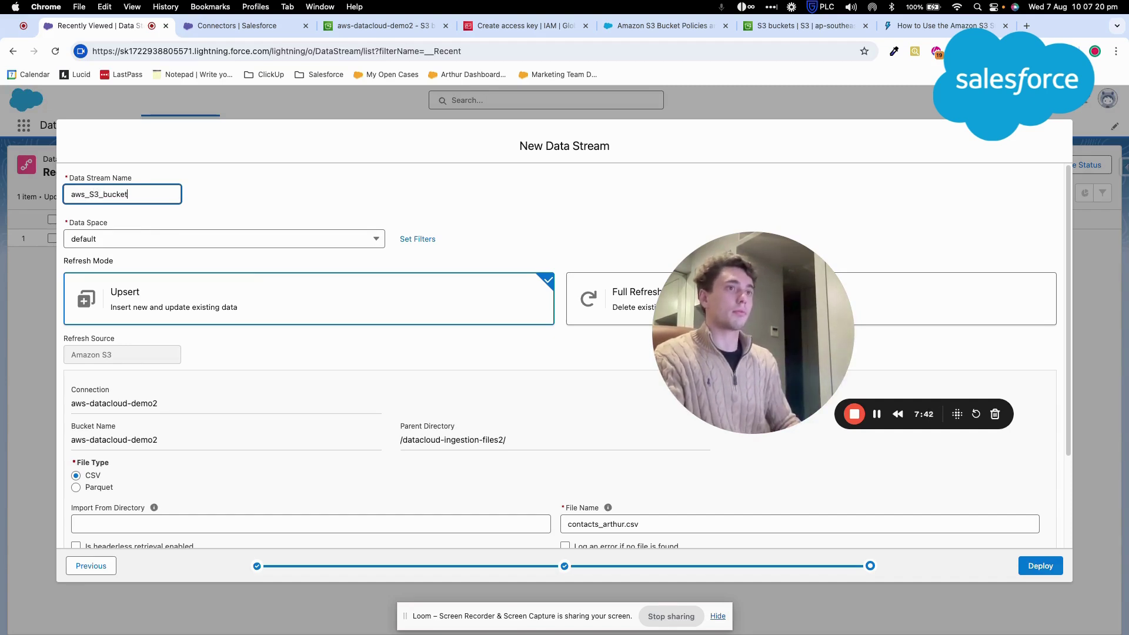
{"action": "type", "text": "_import"}
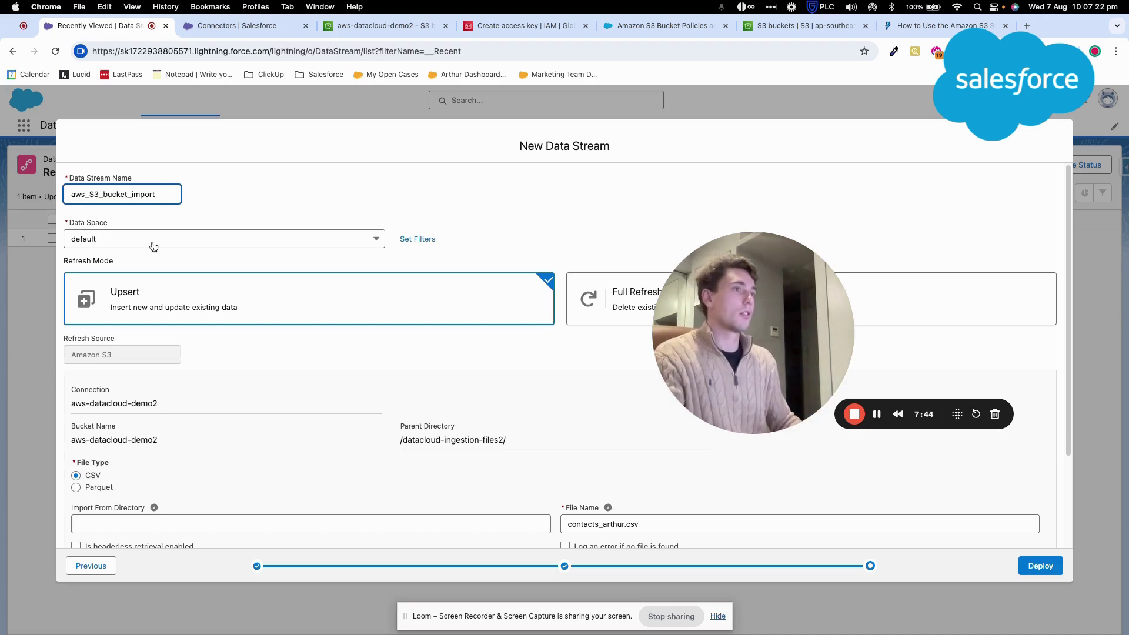
{"action": "left_click_drag", "start_coordinate": [701, 310], "coordinate": [719, 169]}
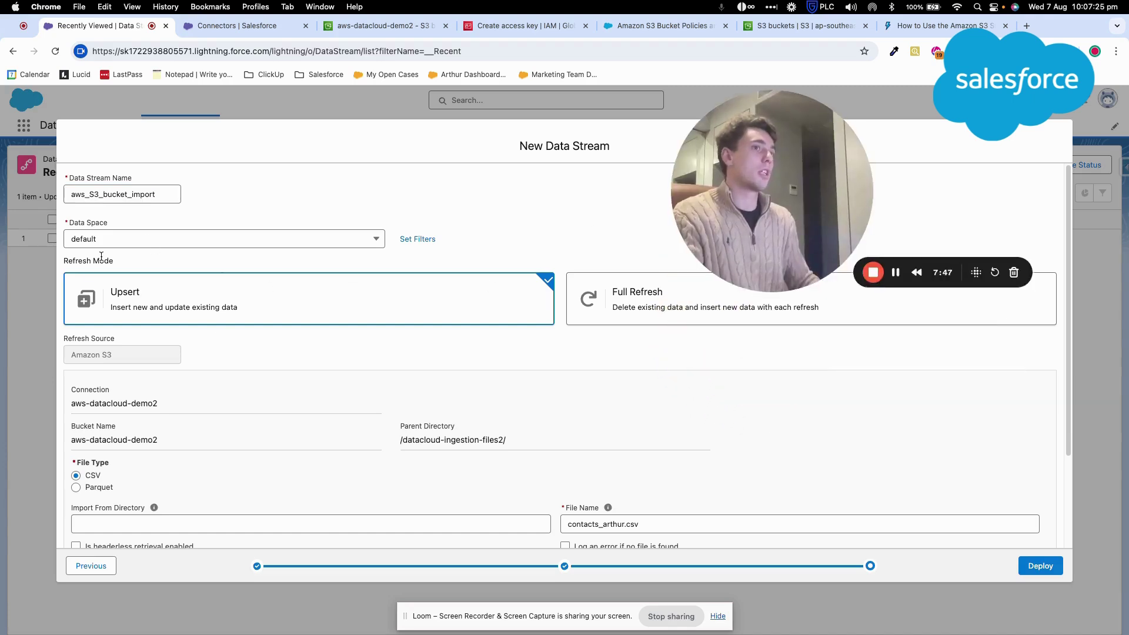
{"action": "scroll", "coordinate": [238, 467], "scroll_direction": "down", "scroll_amount": 4}
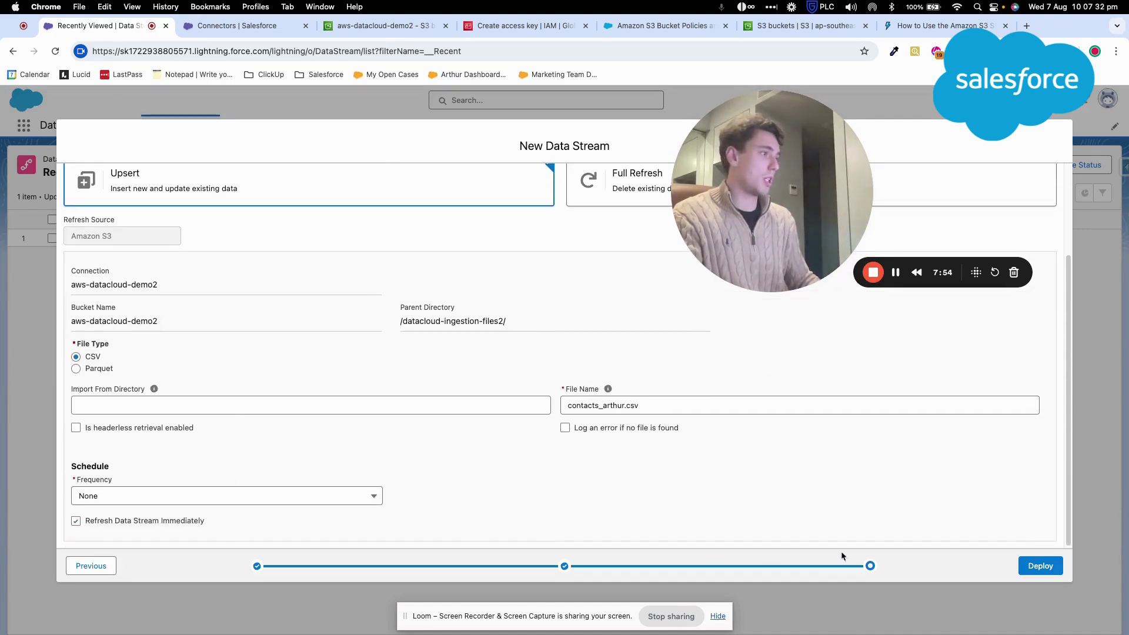
{"action": "left_click", "coordinate": [1049, 565]}
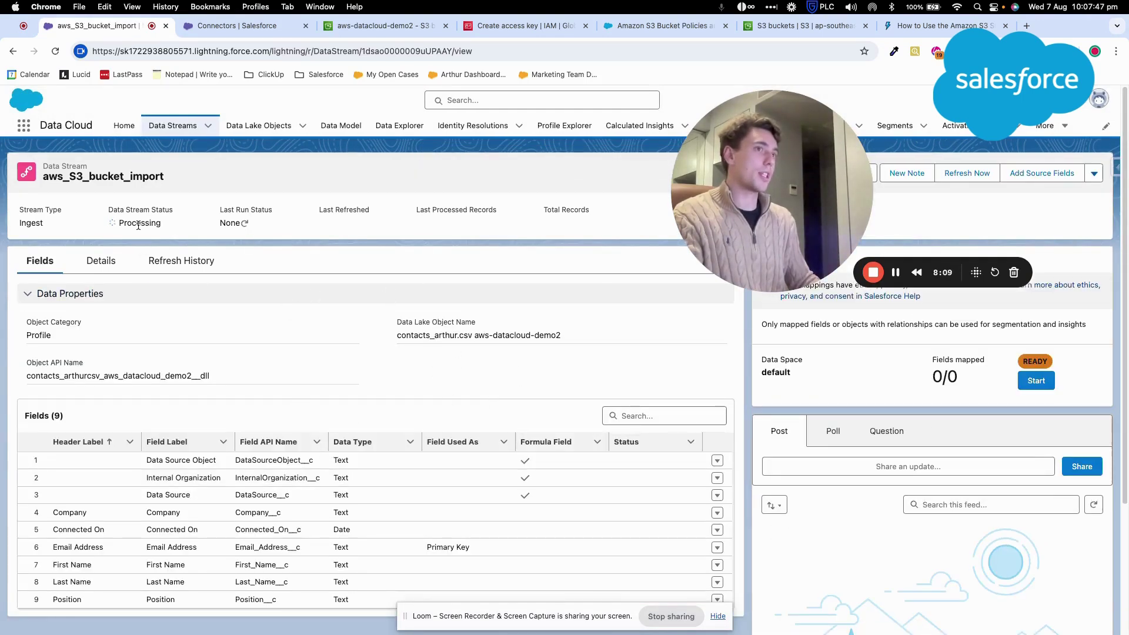
Start data mapping for aws_S3_bucket_import and open the list of data model objects.
{"action": "scroll", "coordinate": [128, 405], "scroll_direction": "down", "scroll_amount": 5}
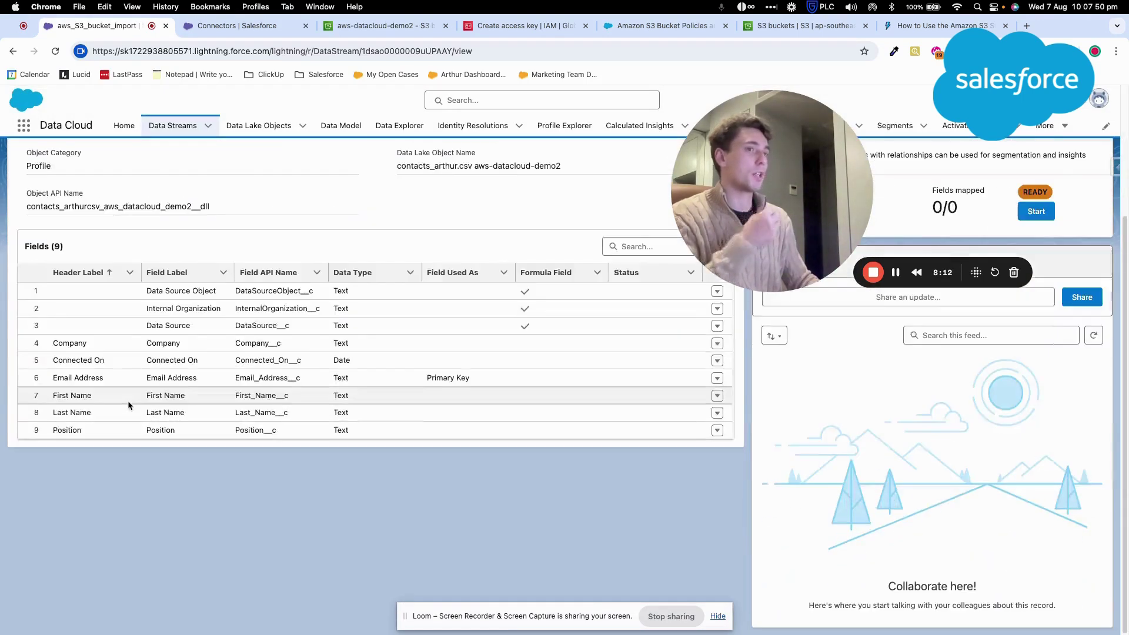
{"action": "scroll", "coordinate": [128, 400], "scroll_direction": "up", "scroll_amount": 5}
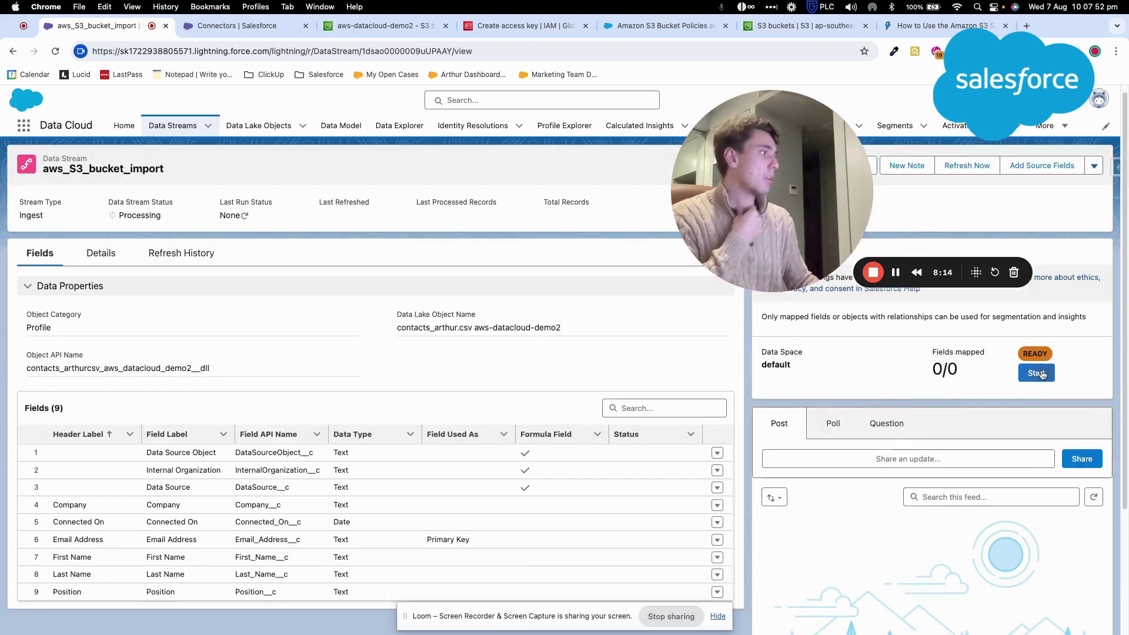
{"action": "left_click", "coordinate": [1037, 373]}
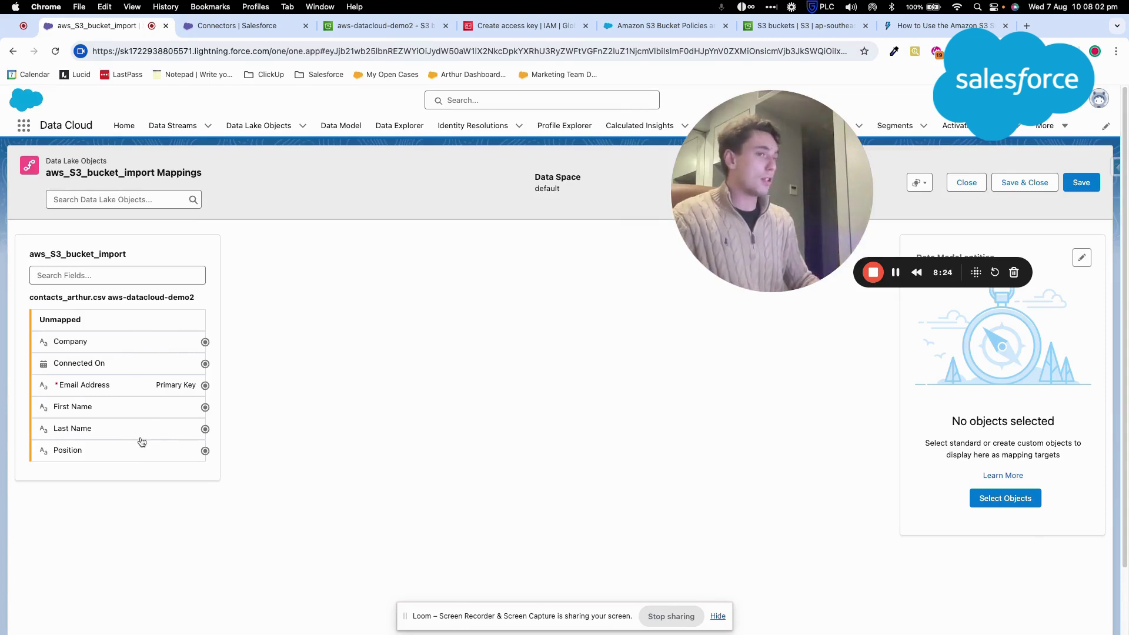
{"action": "left_click", "coordinate": [985, 501]}
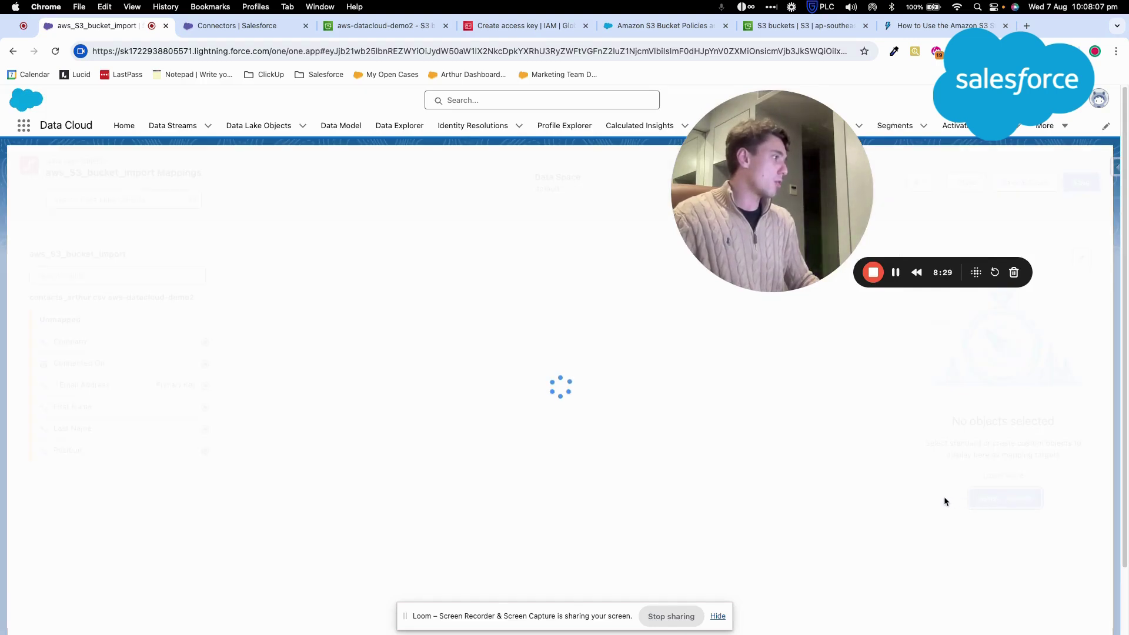
{"action": "left_click_drag", "start_coordinate": [772, 235], "coordinate": [648, 251]}
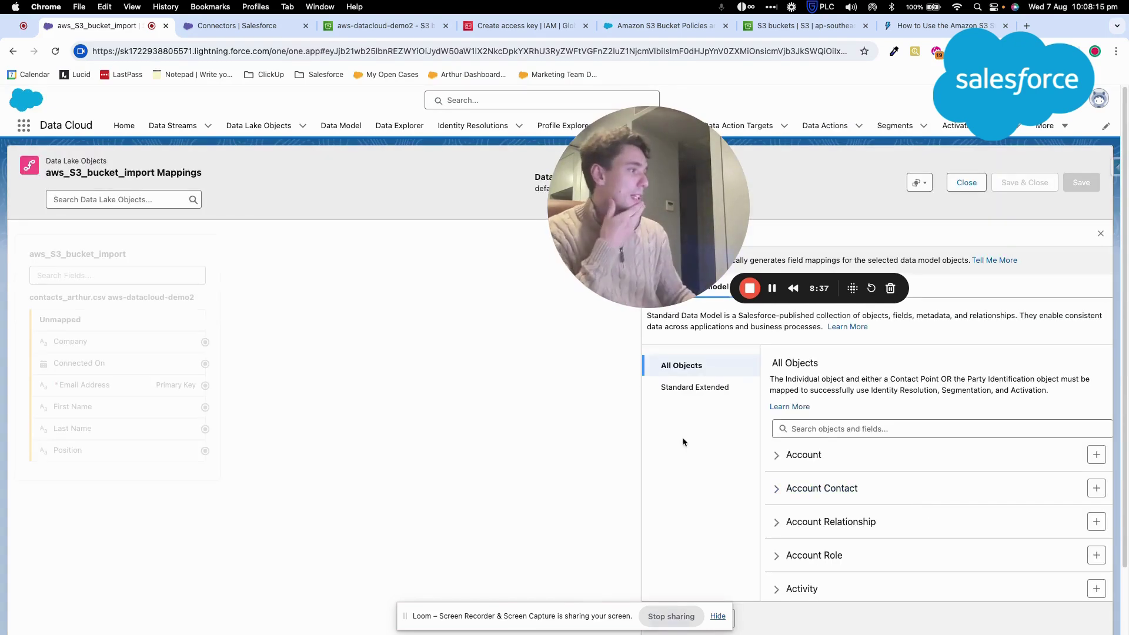
Search the objects for 'email' and add Contact Point Email as a mapping target.
{"action": "scroll", "coordinate": [746, 481], "scroll_direction": "down", "scroll_amount": 5}
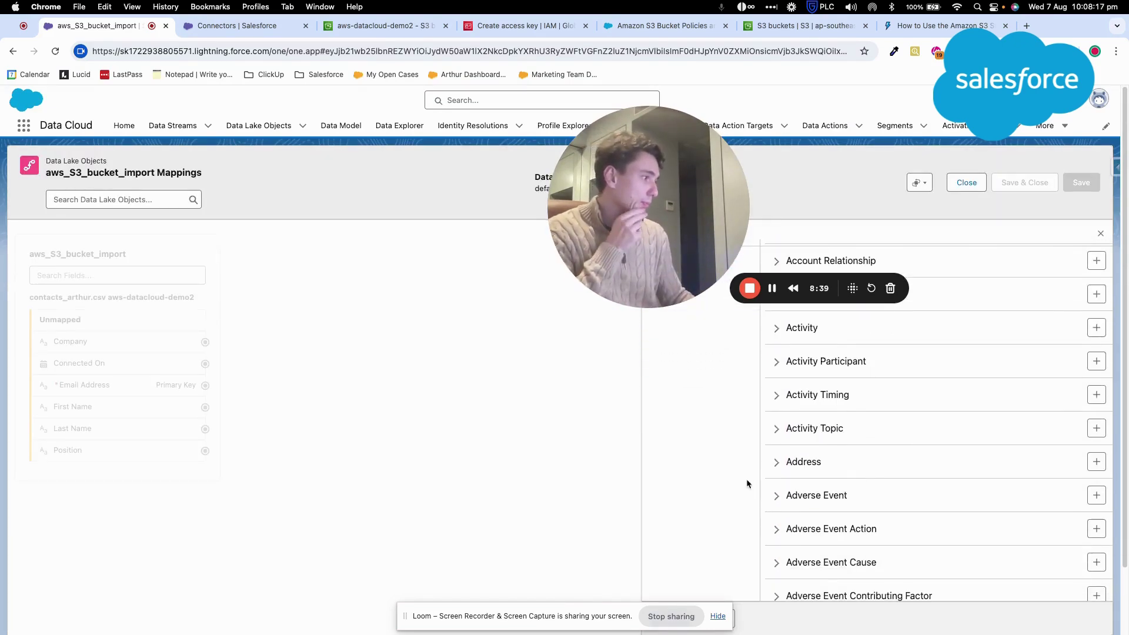
{"action": "scroll", "coordinate": [782, 485], "scroll_direction": "up", "scroll_amount": 5}
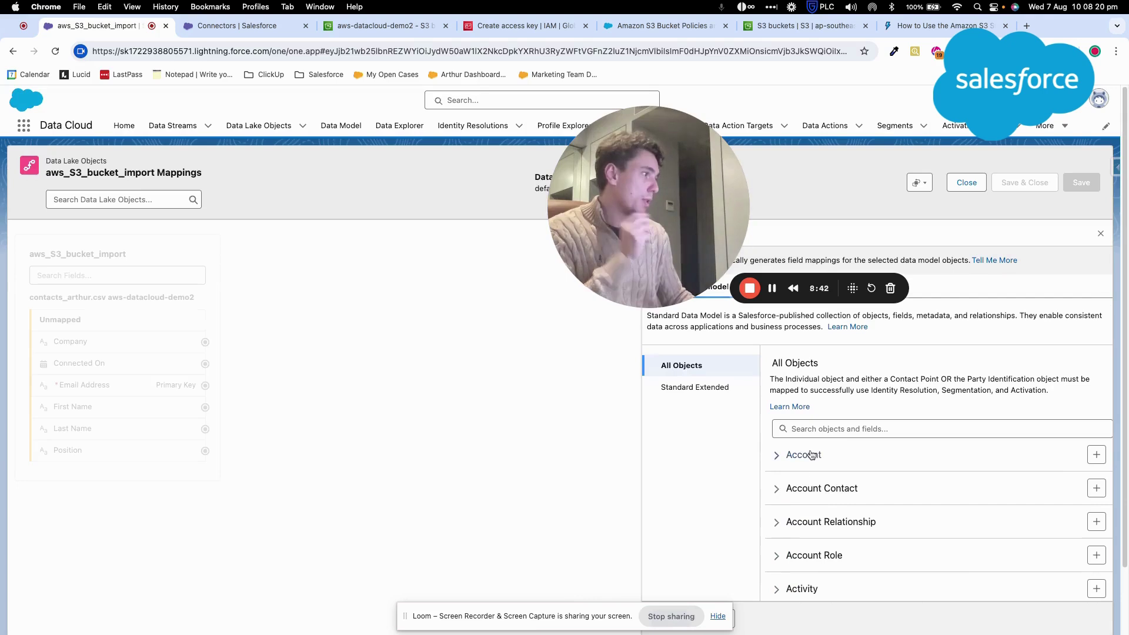
{"action": "left_click", "coordinate": [823, 429]}
{"action": "type", "text": "email "}
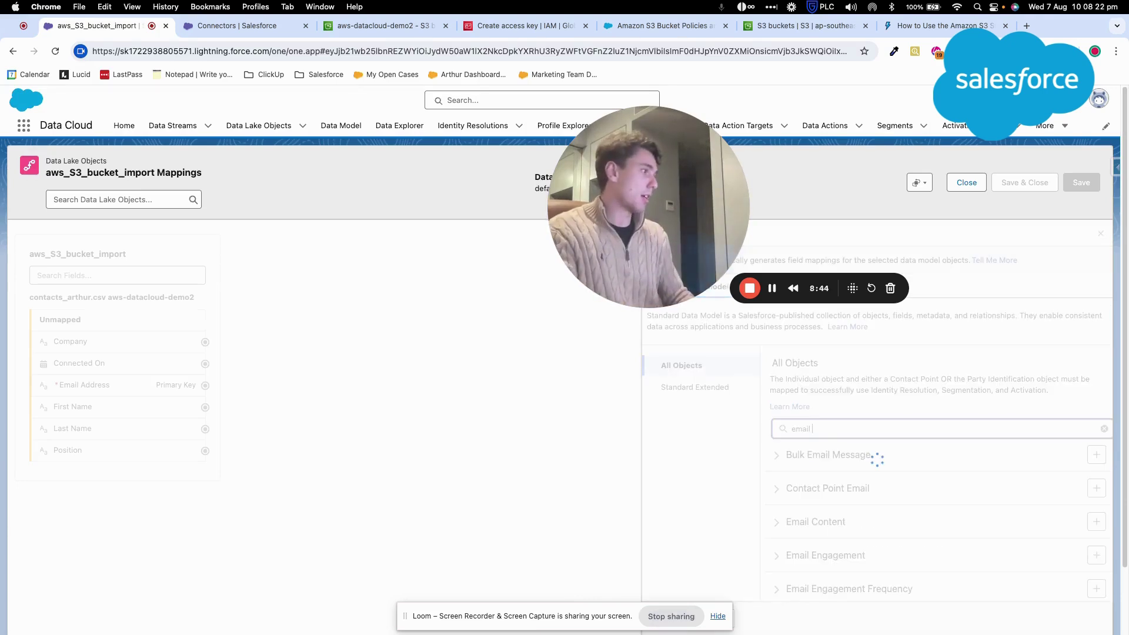
{"action": "type", "text": "co"}
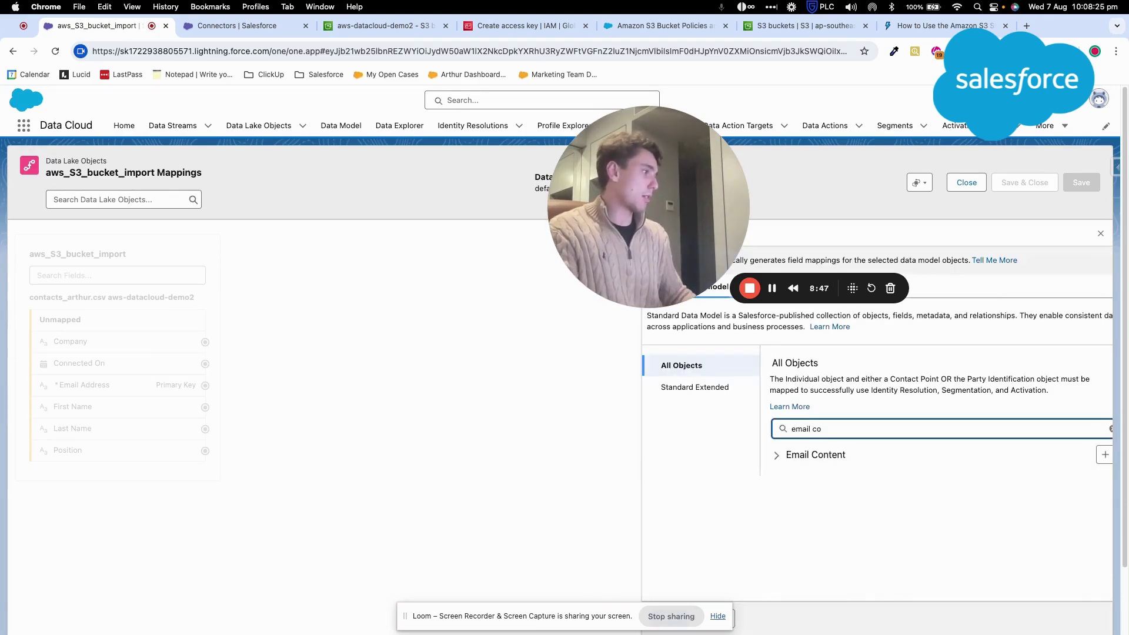
{"action": "key", "text": "BackSpace"}
{"action": "key", "text": "BackSpace"}
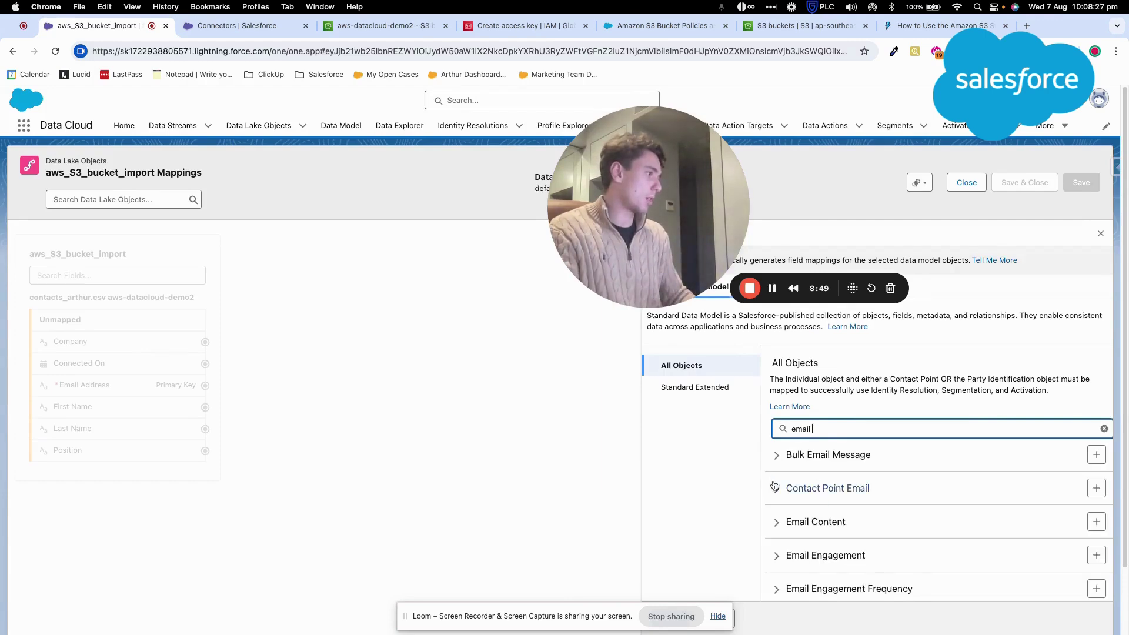
{"action": "left_click", "coordinate": [776, 487]}
{"action": "left_click", "coordinate": [1097, 489]}
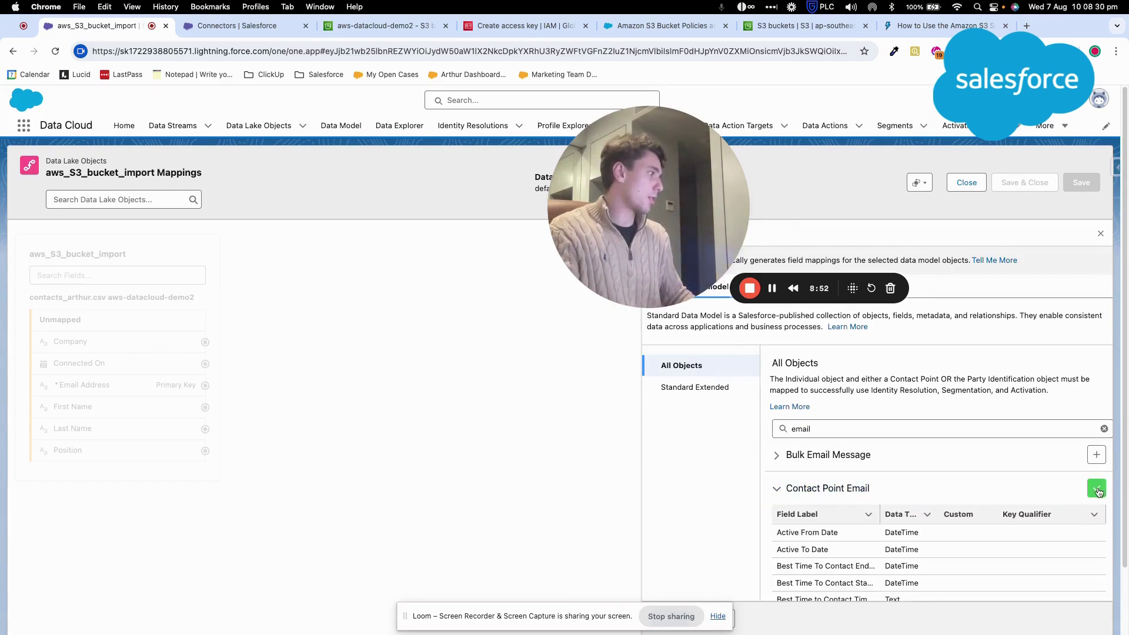
{"action": "scroll", "coordinate": [935, 559], "scroll_direction": "down", "scroll_amount": 1}
{"action": "scroll", "coordinate": [803, 497], "scroll_direction": "down", "scroll_amount": 10}
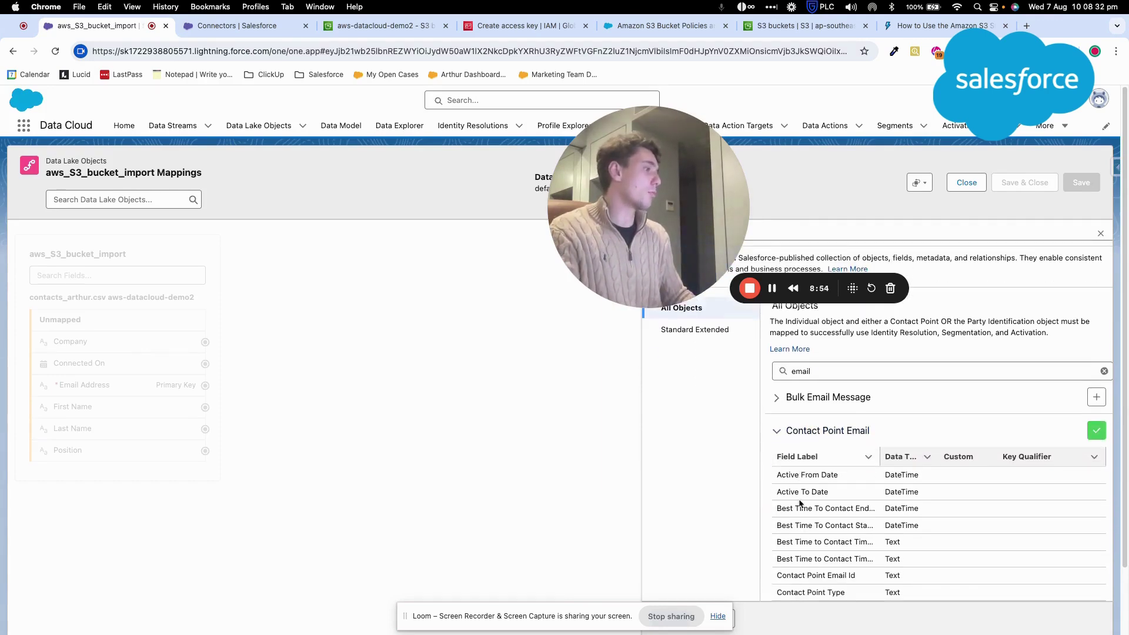
{"action": "scroll", "coordinate": [806, 500], "scroll_direction": "up", "scroll_amount": 15}
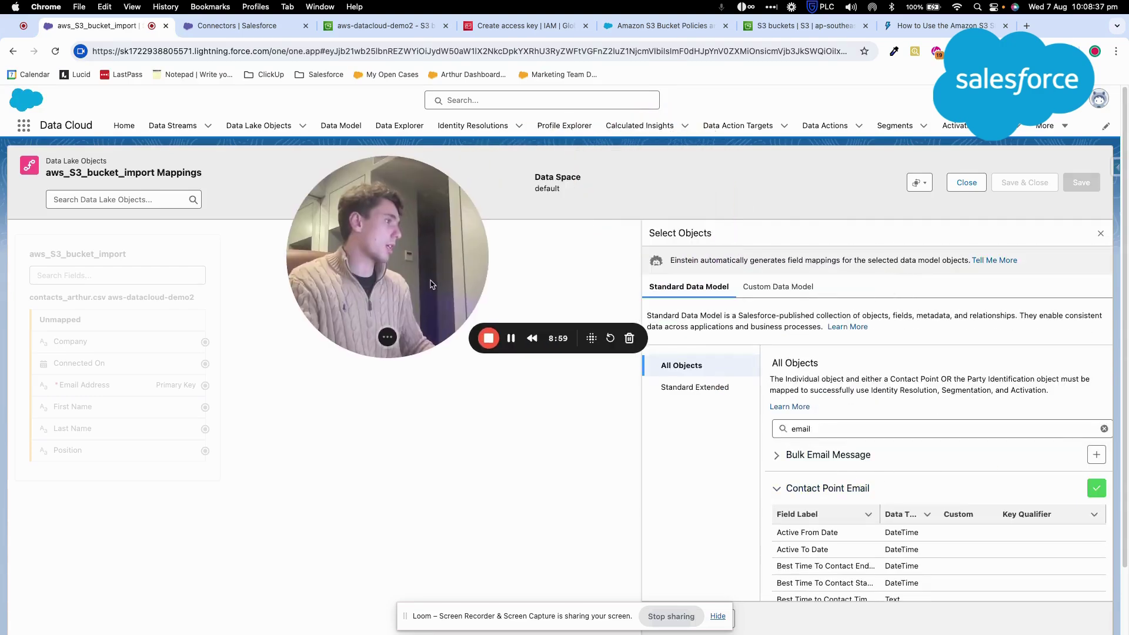
{"action": "left_click", "coordinate": [1104, 430]}
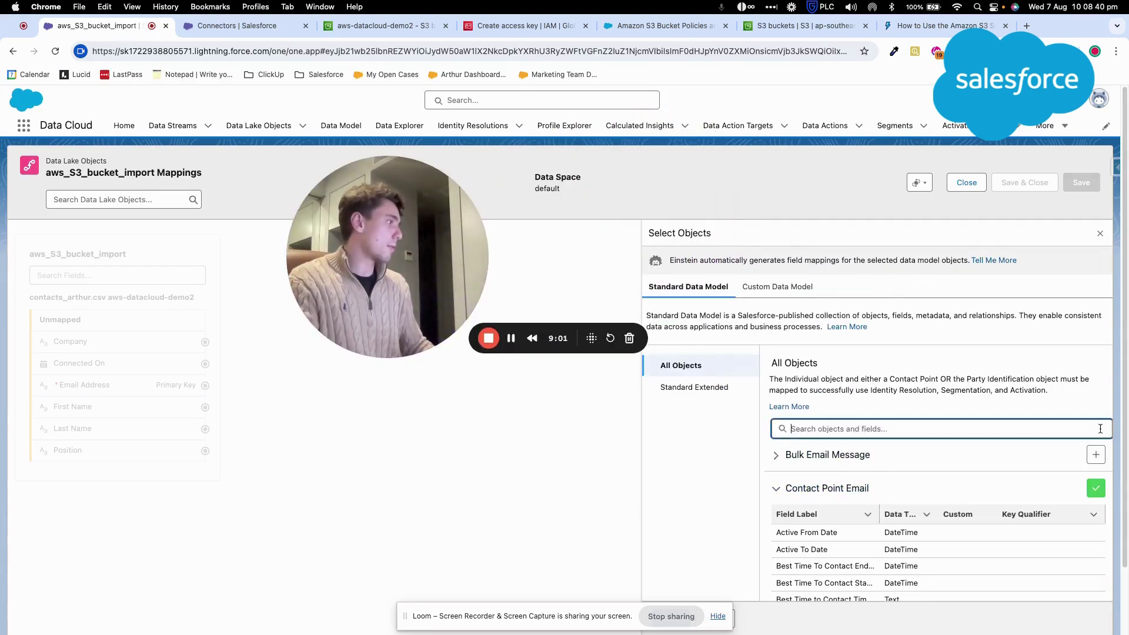
{"action": "left_click", "coordinate": [1100, 233]}
Reopen the object list, search 'email' again, and select Contact Point Email.
{"action": "left_click", "coordinate": [1000, 498]}
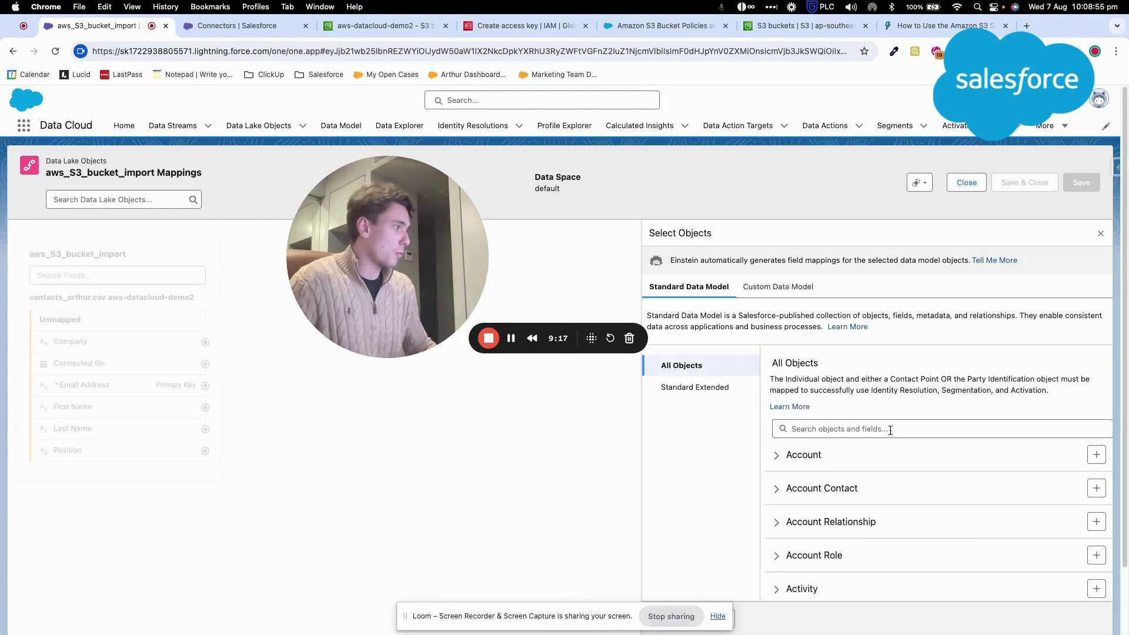
{"action": "left_click", "coordinate": [890, 429]}
{"action": "type", "text": "email"}
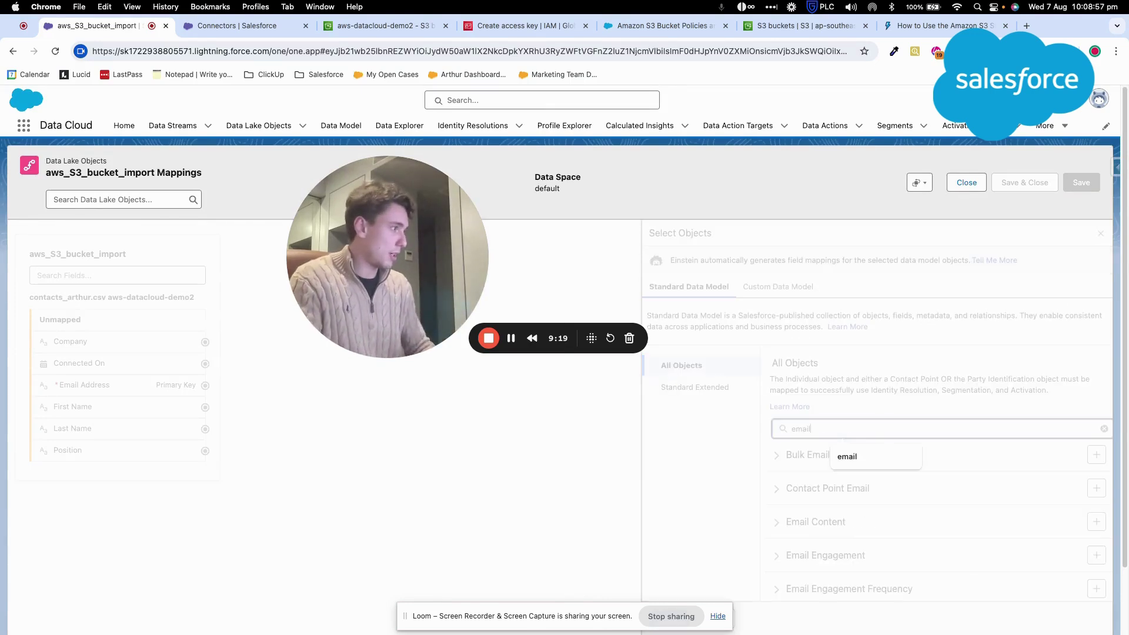
{"action": "left_click", "coordinate": [1096, 488]}
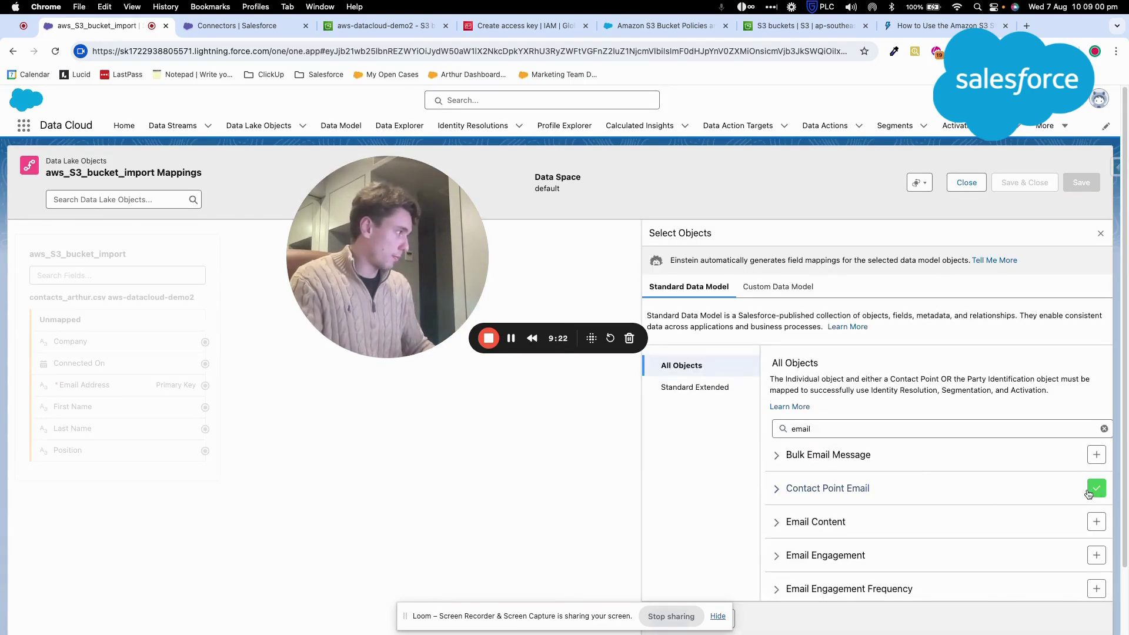
{"action": "scroll", "coordinate": [960, 350], "scroll_direction": "down", "scroll_amount": 5}
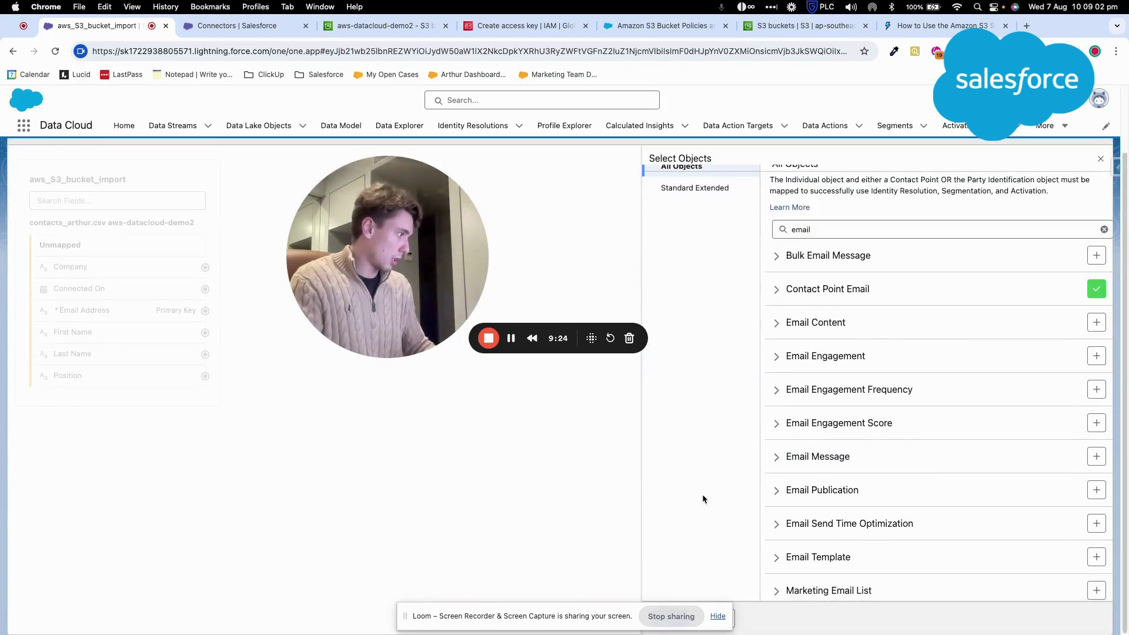
{"action": "left_click", "coordinate": [776, 290]}
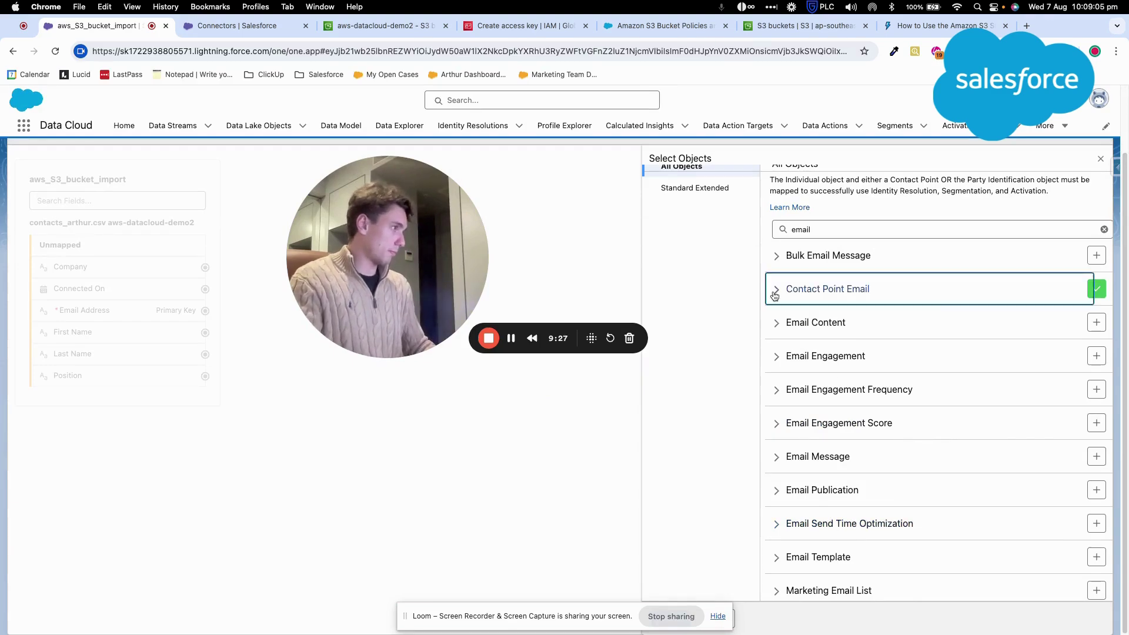
{"action": "scroll", "coordinate": [852, 427], "scroll_direction": "down", "scroll_amount": 10}
{"action": "scroll", "coordinate": [852, 427], "scroll_direction": "up", "scroll_amount": 15}
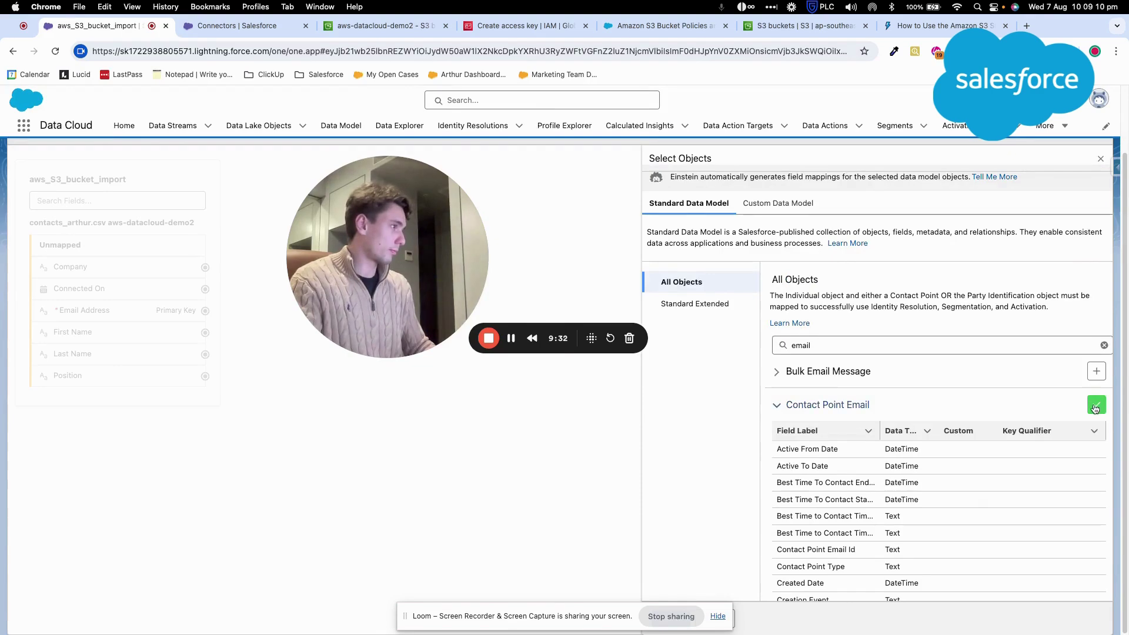
{"action": "left_click", "coordinate": [1094, 431]}
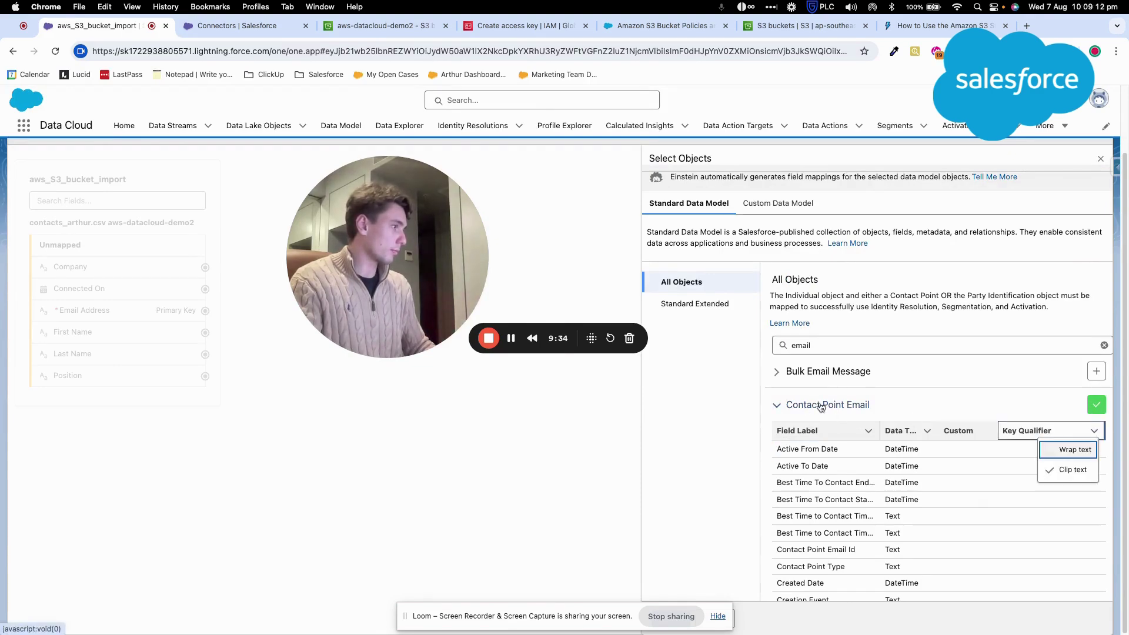
{"action": "left_click", "coordinate": [777, 406]}
{"action": "scroll", "coordinate": [800, 411], "scroll_direction": "down", "scroll_amount": 2}
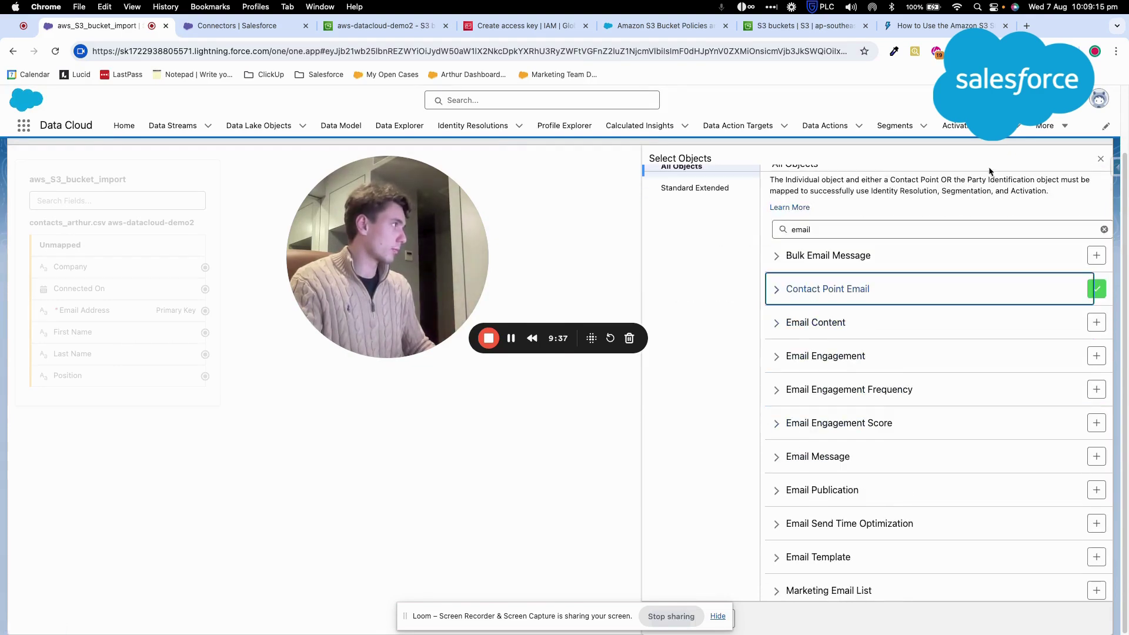
Zoom the browser page out to 80%.
{"action": "left_click", "coordinate": [1116, 51]}
{"action": "left_click", "coordinate": [1026, 268]}
{"action": "left_click", "coordinate": [1025, 268]}
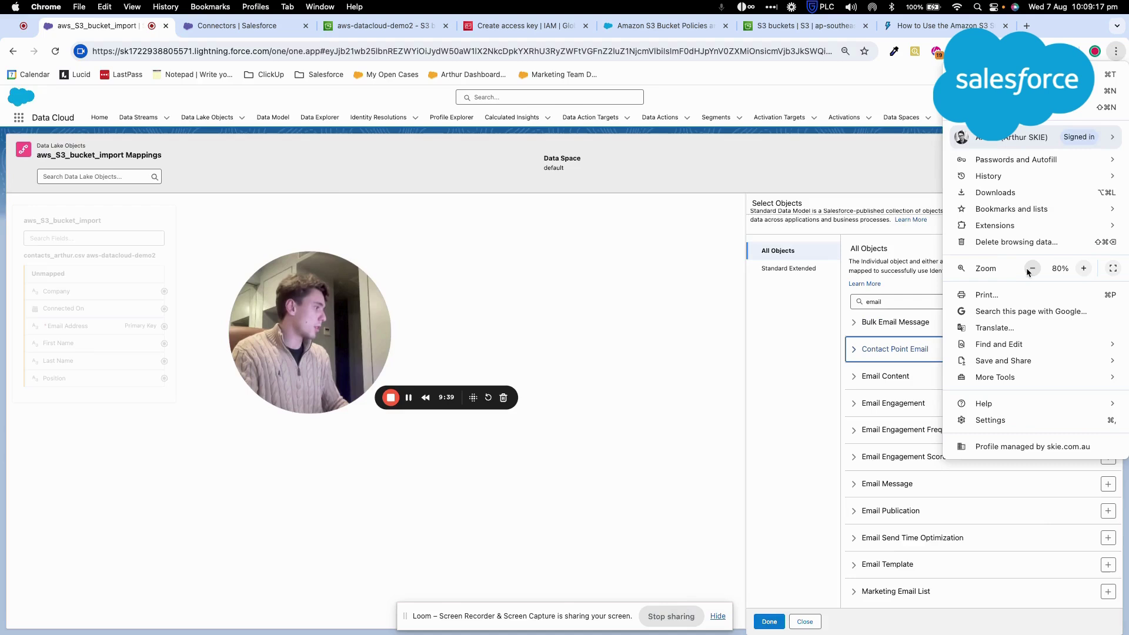
Confirm Contact Point Email as the target object and review its unmapped fields.
{"action": "left_click", "coordinate": [768, 621]}
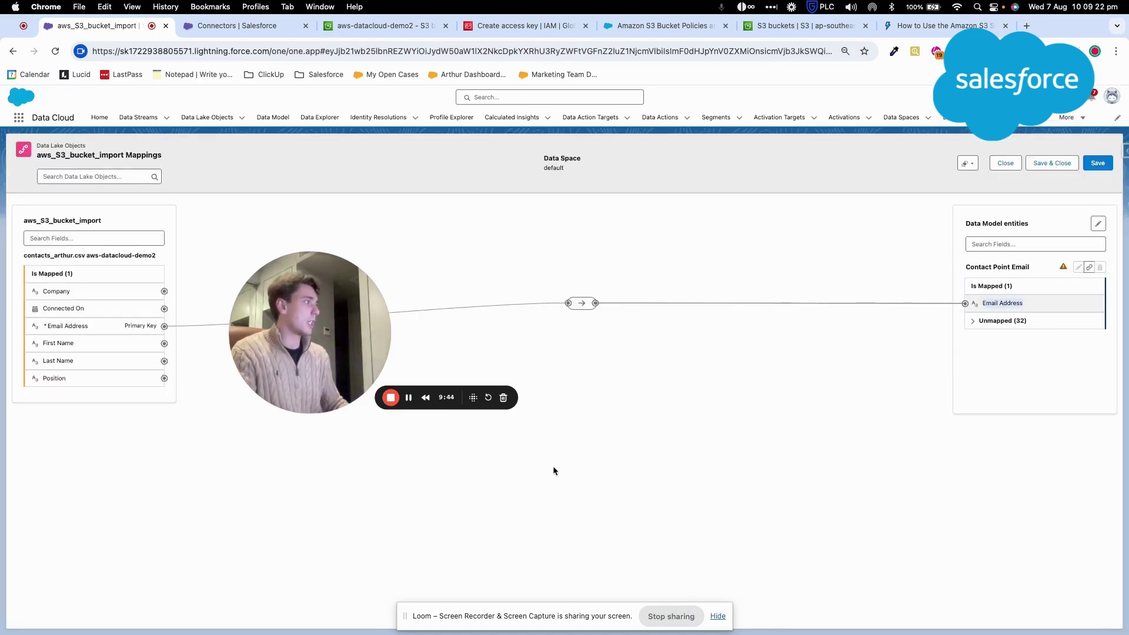
{"action": "left_click_drag", "start_coordinate": [266, 278], "coordinate": [545, 477]}
{"action": "left_click", "coordinate": [973, 321]}
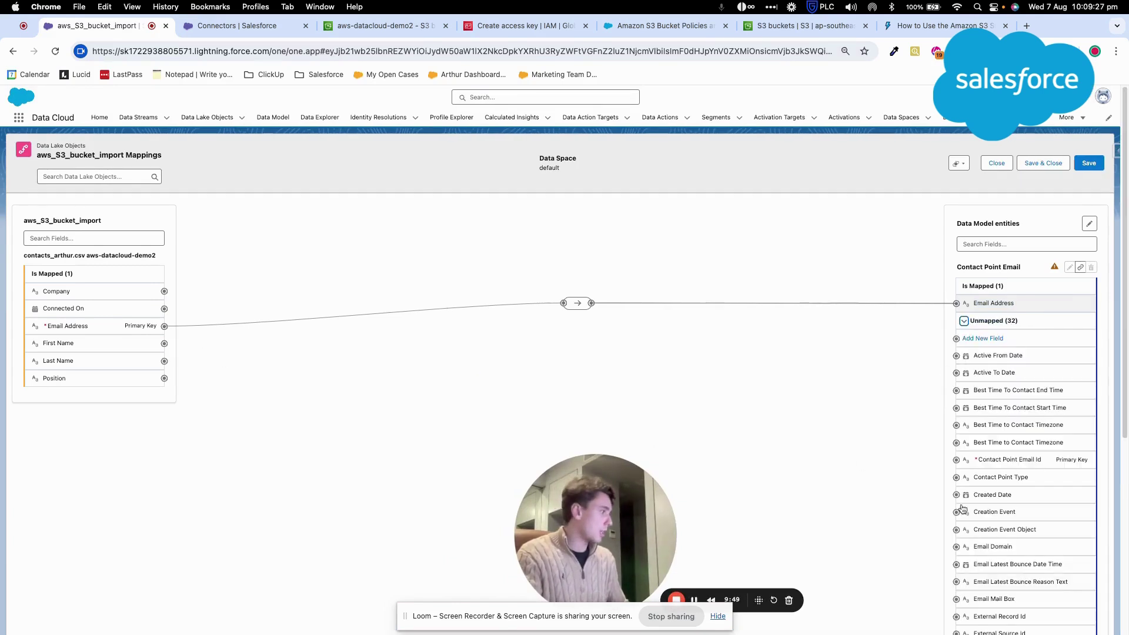
{"action": "scroll", "coordinate": [1081, 487], "scroll_direction": "down", "scroll_amount": 5}
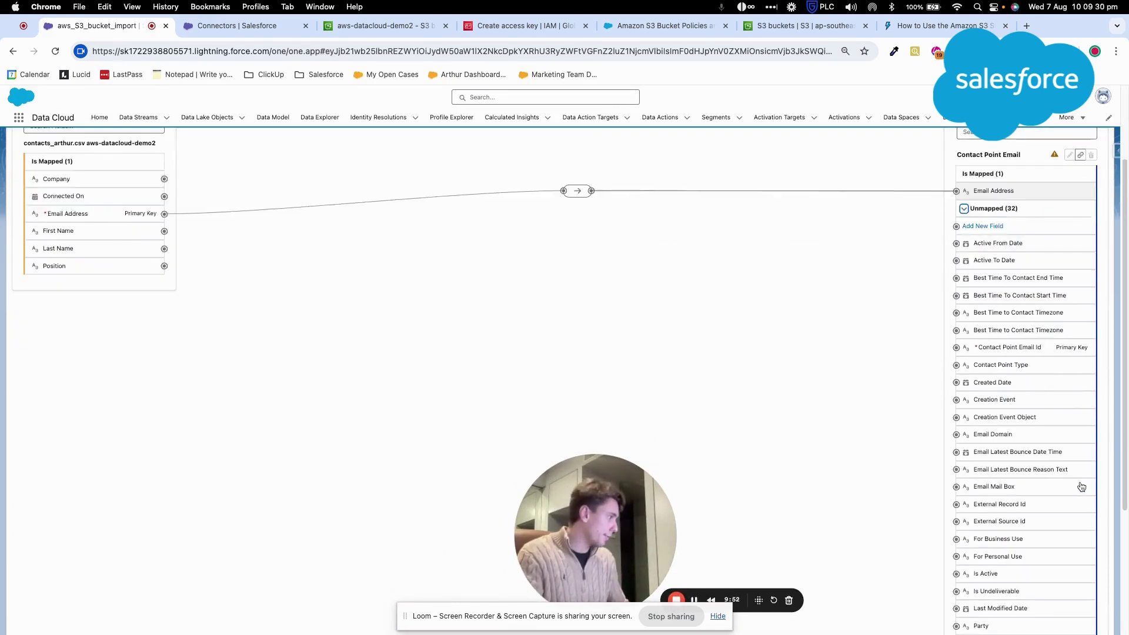
{"action": "scroll", "coordinate": [1081, 486], "scroll_direction": "down", "scroll_amount": 2}
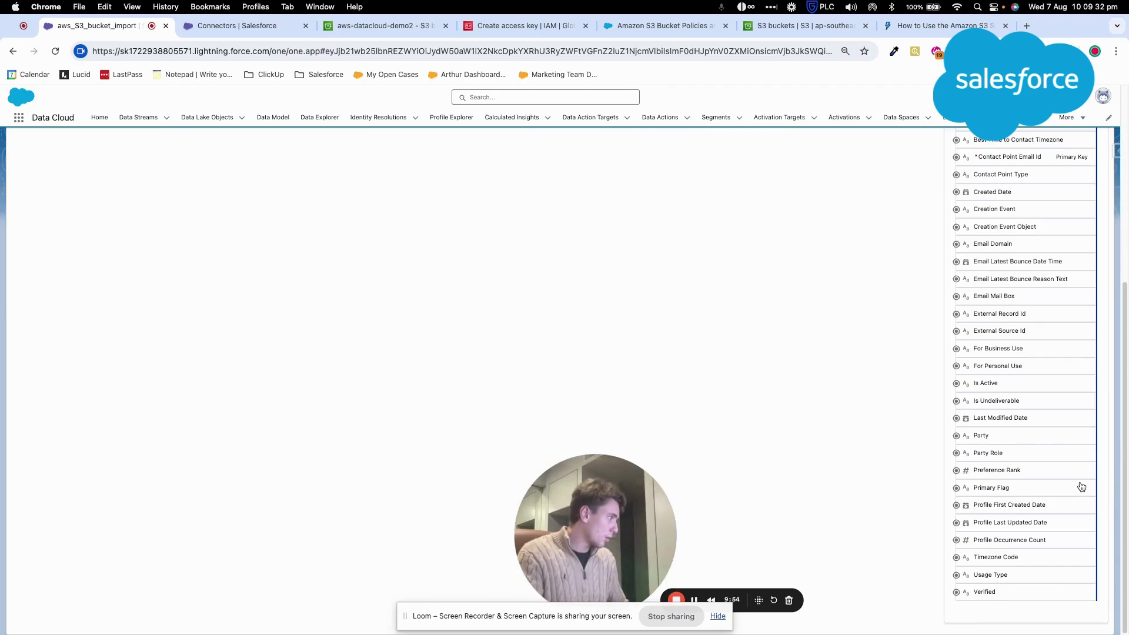
{"action": "scroll", "coordinate": [1081, 487], "scroll_direction": "up", "scroll_amount": 8}
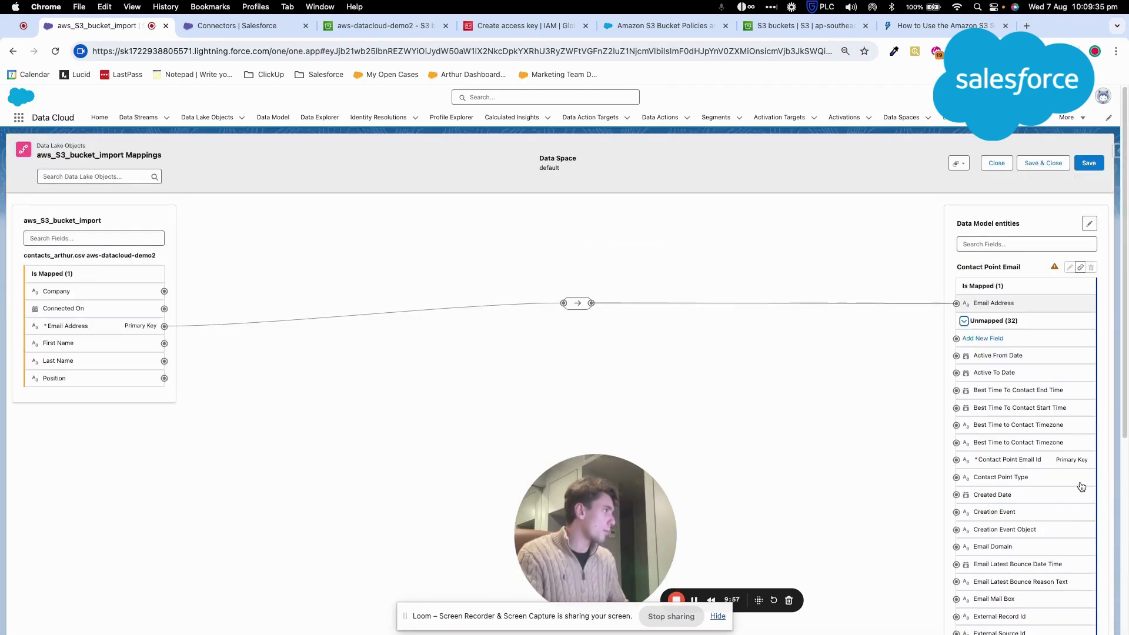
{"action": "scroll", "coordinate": [1081, 487], "scroll_direction": "down", "scroll_amount": 1}
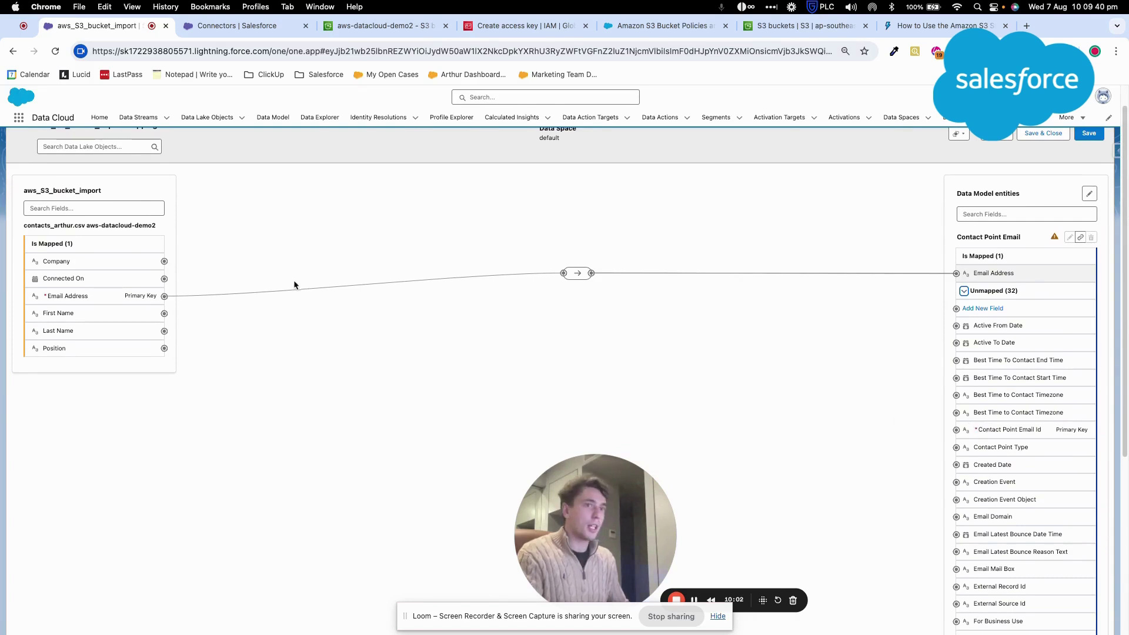
Map source Email Address to Contact Point Email Id and save the mappings.
{"action": "left_click", "coordinate": [150, 296]}
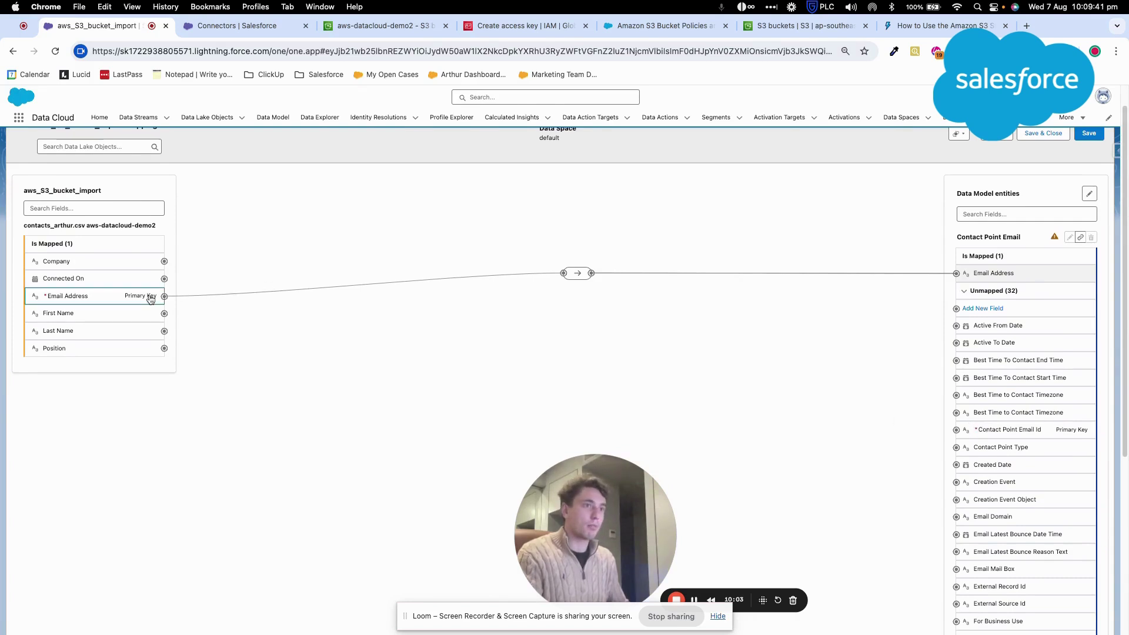
{"action": "left_click", "coordinate": [959, 432]}
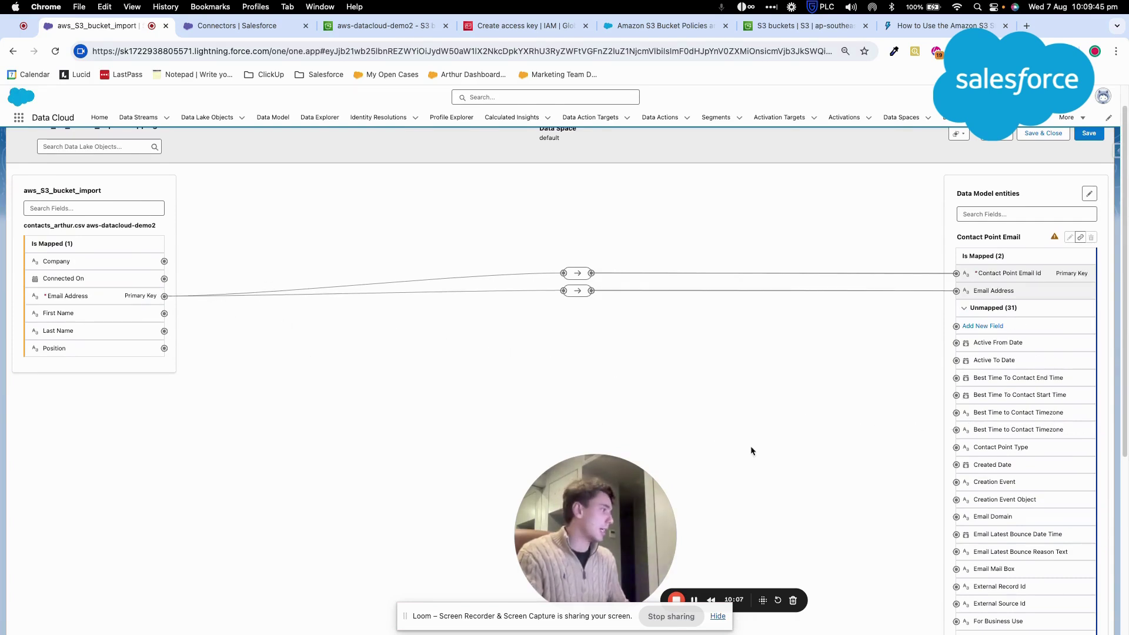
{"action": "scroll", "coordinate": [999, 492], "scroll_direction": "down", "scroll_amount": 5}
{"action": "scroll", "coordinate": [1001, 494], "scroll_direction": "up", "scroll_amount": 5}
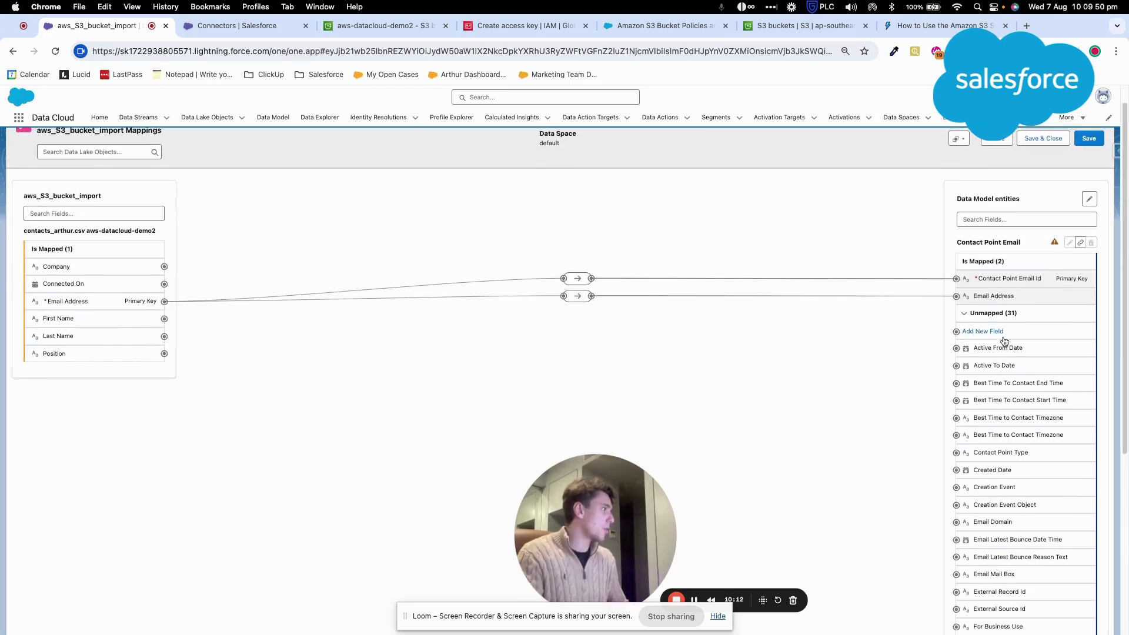
{"action": "left_click", "coordinate": [993, 333]}
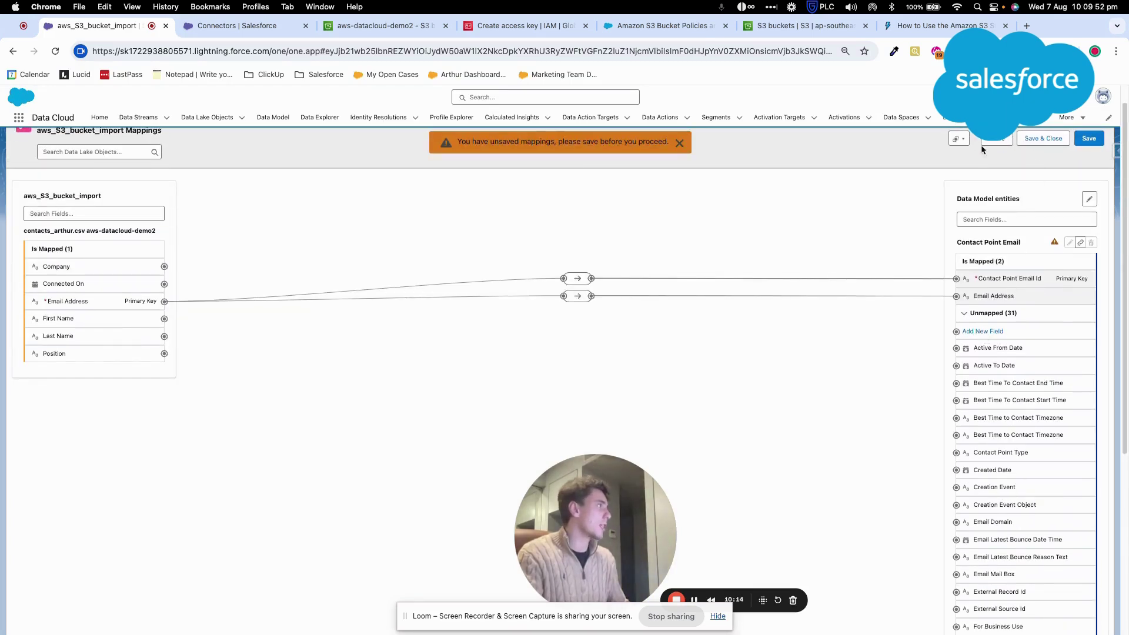
{"action": "left_click", "coordinate": [1088, 139]}
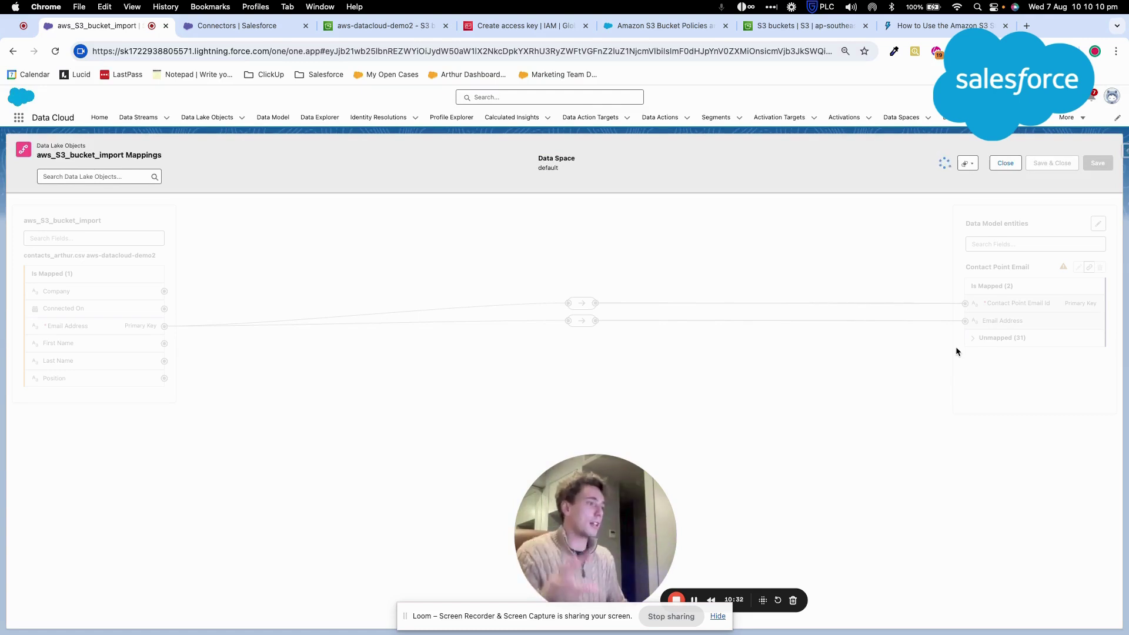
Add a custom Text field labelled First Name to Contact Point Email.
{"action": "left_click", "coordinate": [994, 338]}
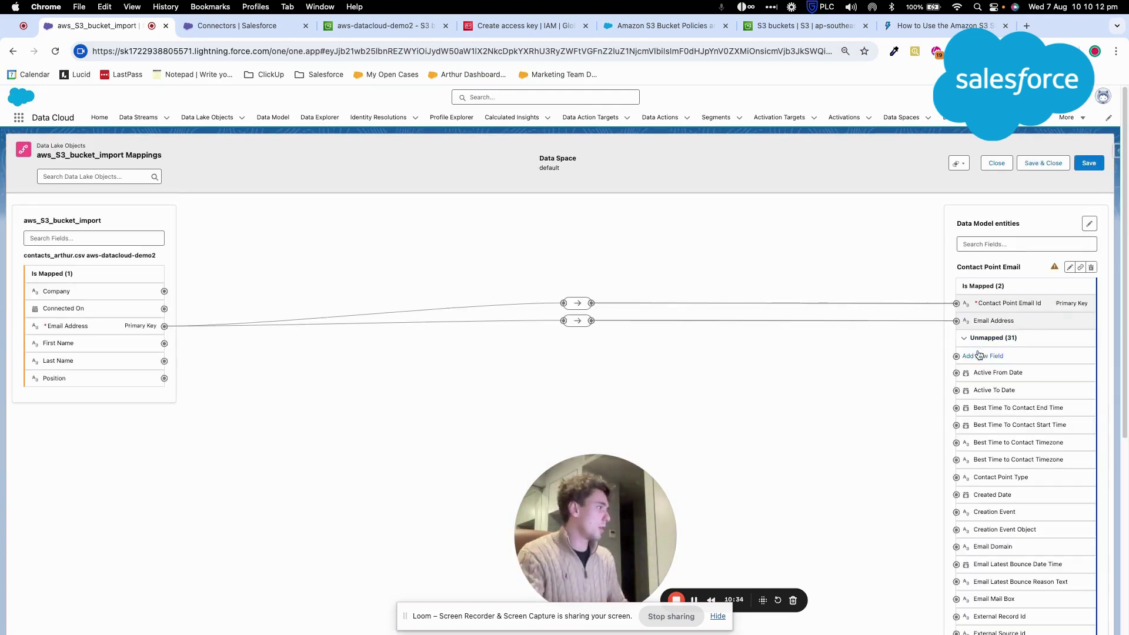
{"action": "left_click", "coordinate": [979, 357]}
{"action": "left_click", "coordinate": [509, 346]}
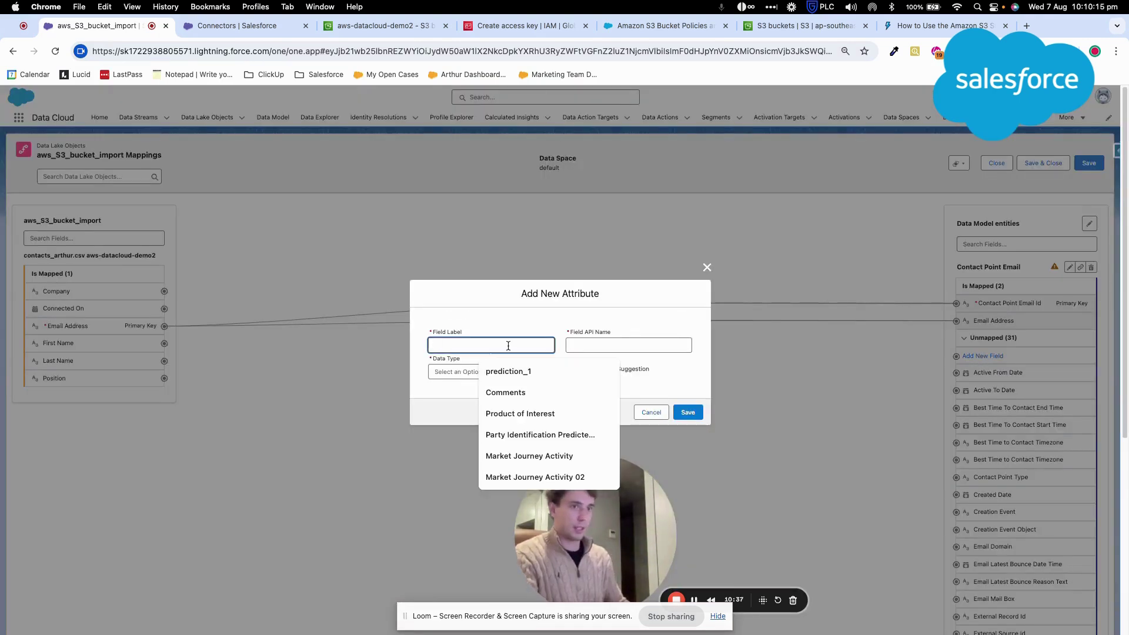
{"action": "type", "text": "First "}
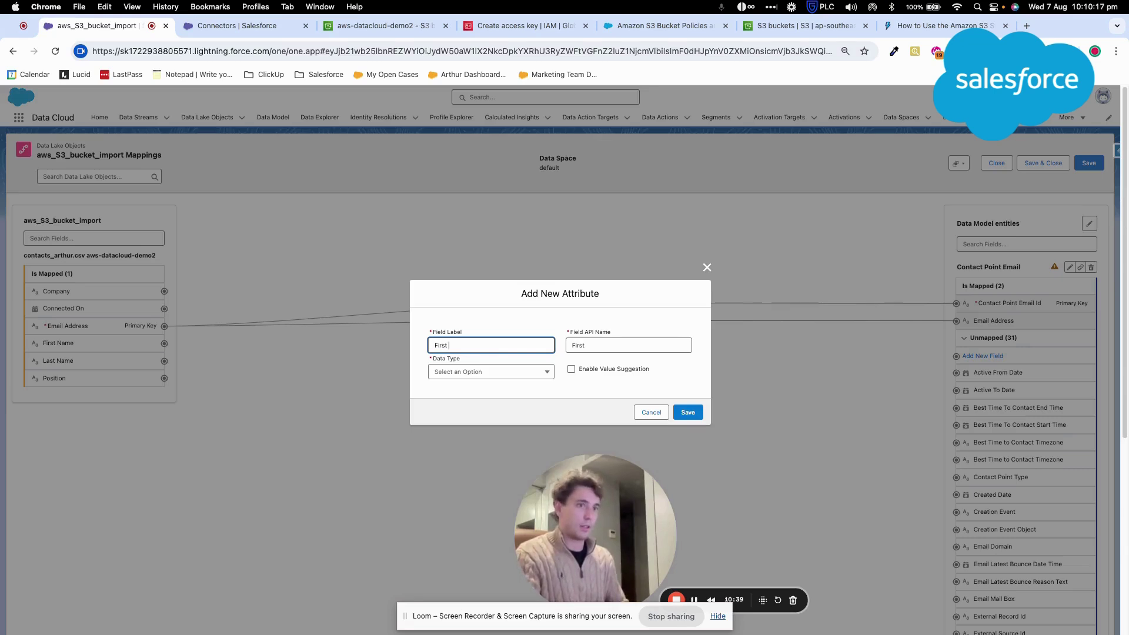
{"action": "type", "text": "Name"}
{"action": "left_click", "coordinate": [496, 375]}
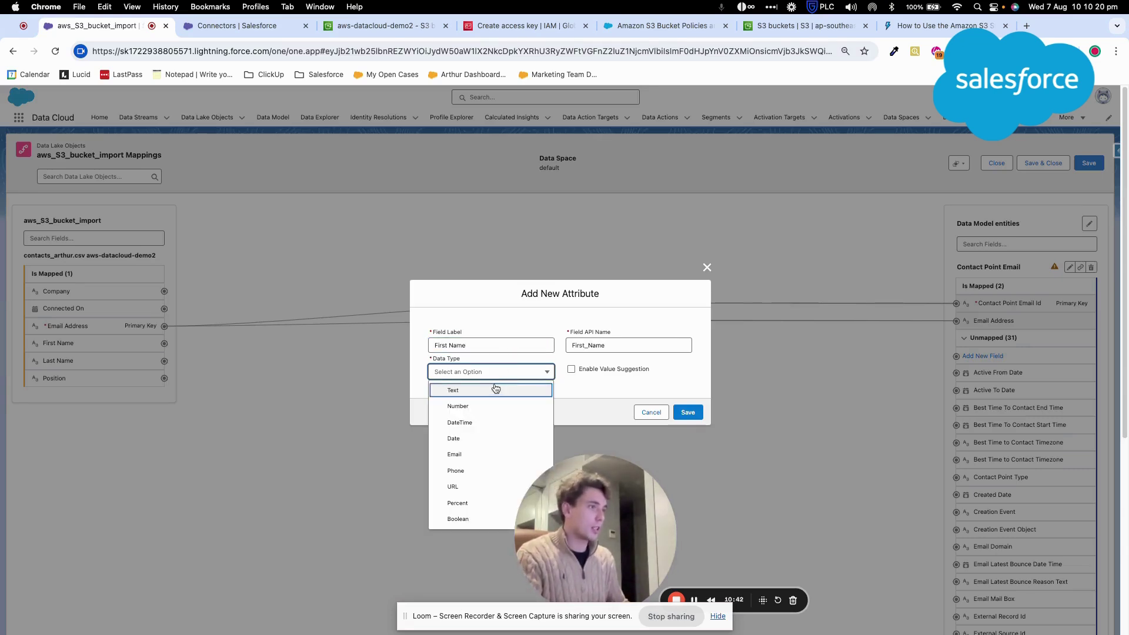
{"action": "left_click", "coordinate": [499, 388]}
{"action": "left_click", "coordinate": [698, 412]}
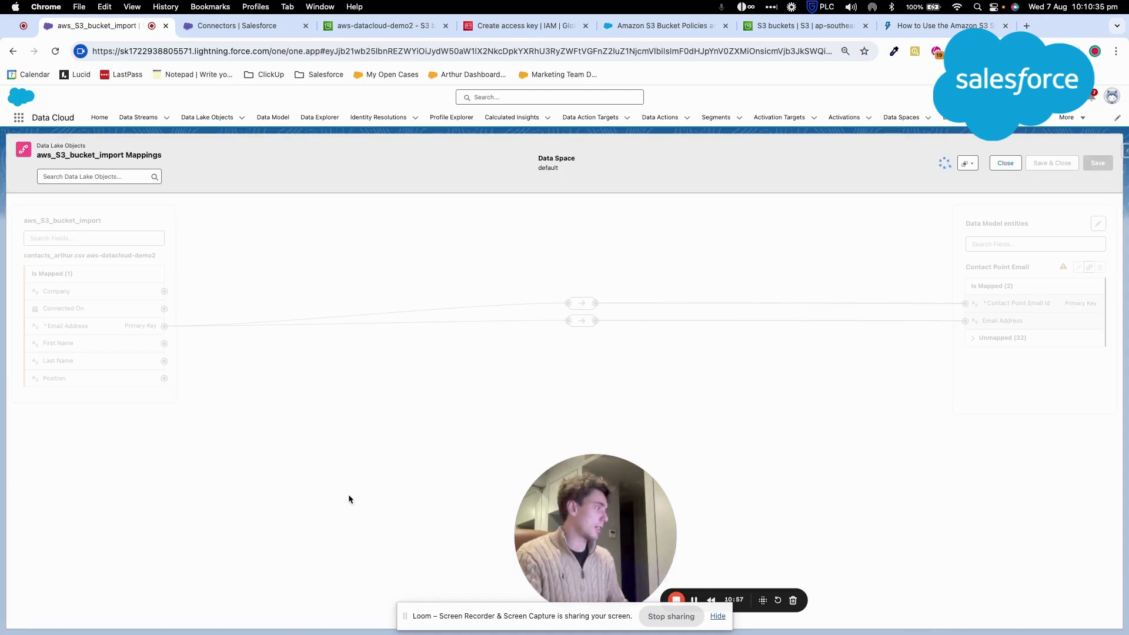
Map source First Name to the custom First Name field and save.
{"action": "left_click", "coordinate": [975, 339]}
{"action": "scroll", "coordinate": [993, 470], "scroll_direction": "down", "scroll_amount": 3}
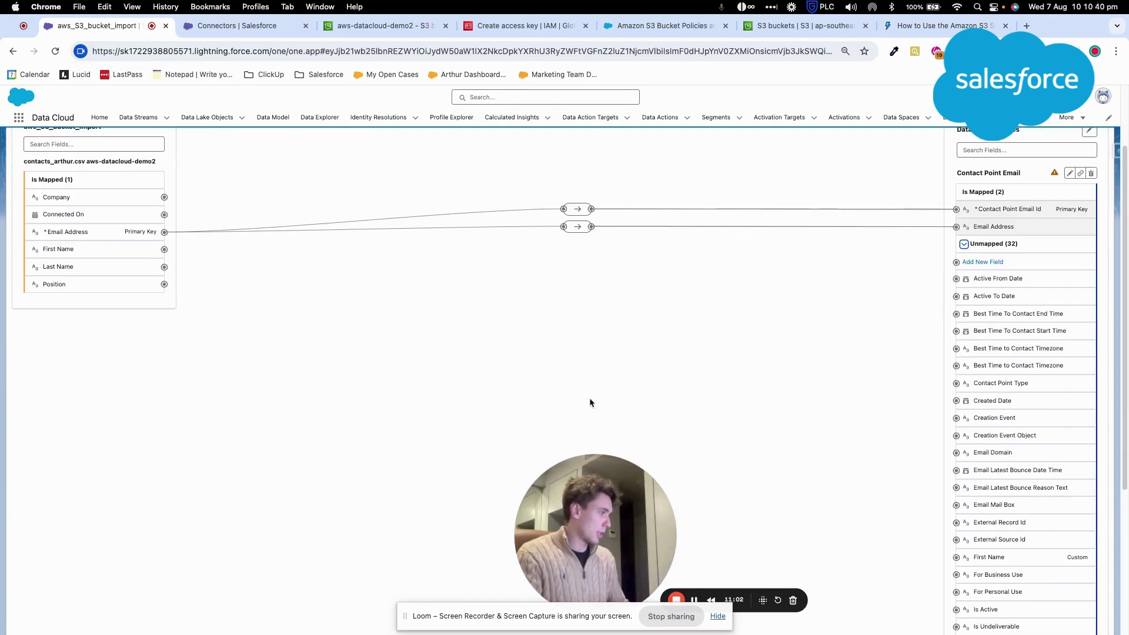
{"action": "left_click", "coordinate": [112, 252]}
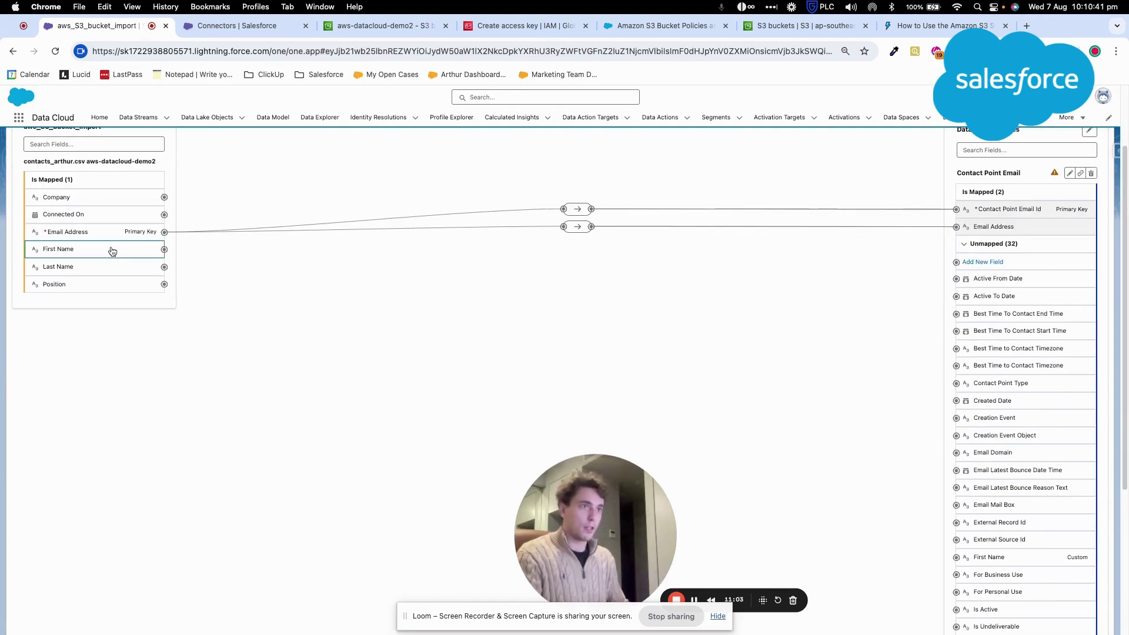
{"action": "left_click", "coordinate": [980, 564]}
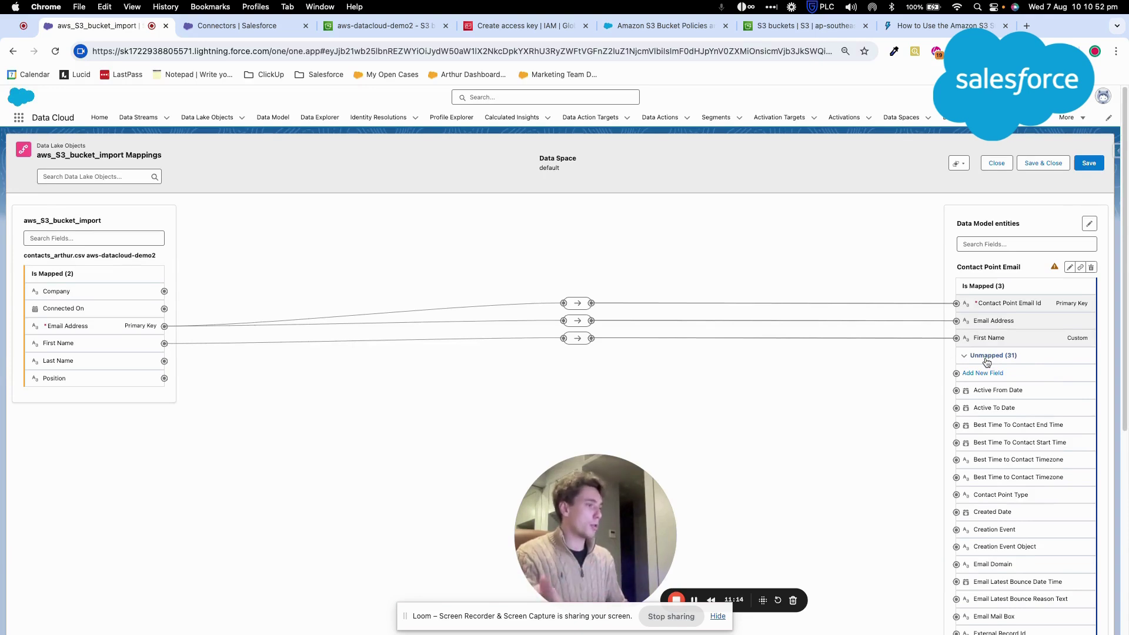
{"action": "left_click", "coordinate": [1088, 165]}
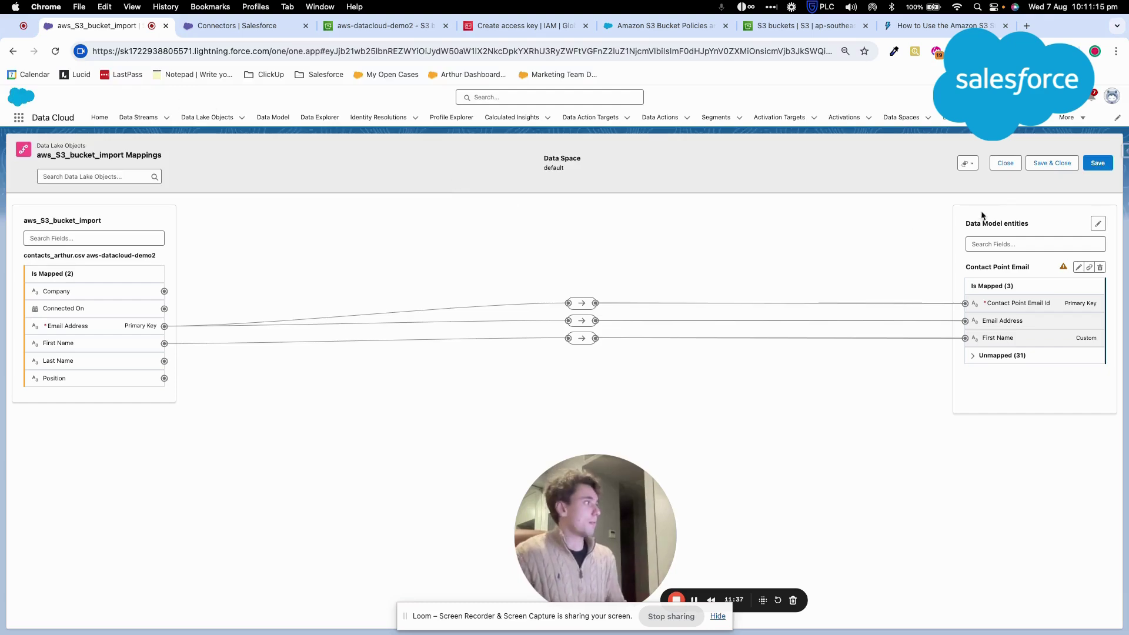
Save and close the mappings, then open the pending aws-datacloud-demo contacts stream from Data Streams.
{"action": "left_click", "coordinate": [1053, 163]}
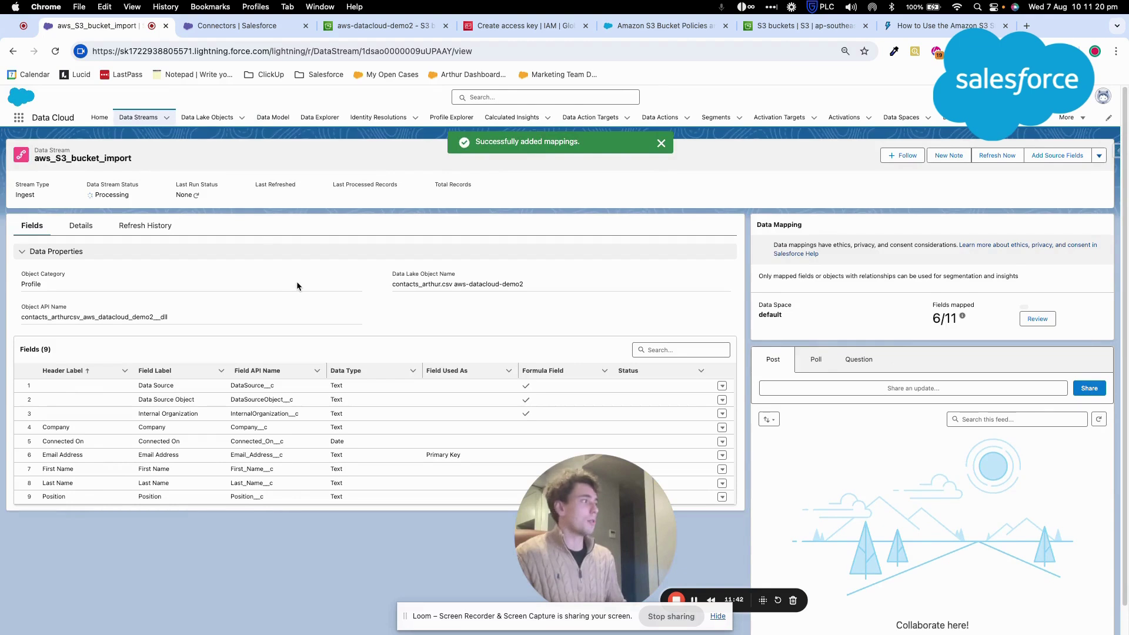
{"action": "left_click", "coordinate": [137, 118]}
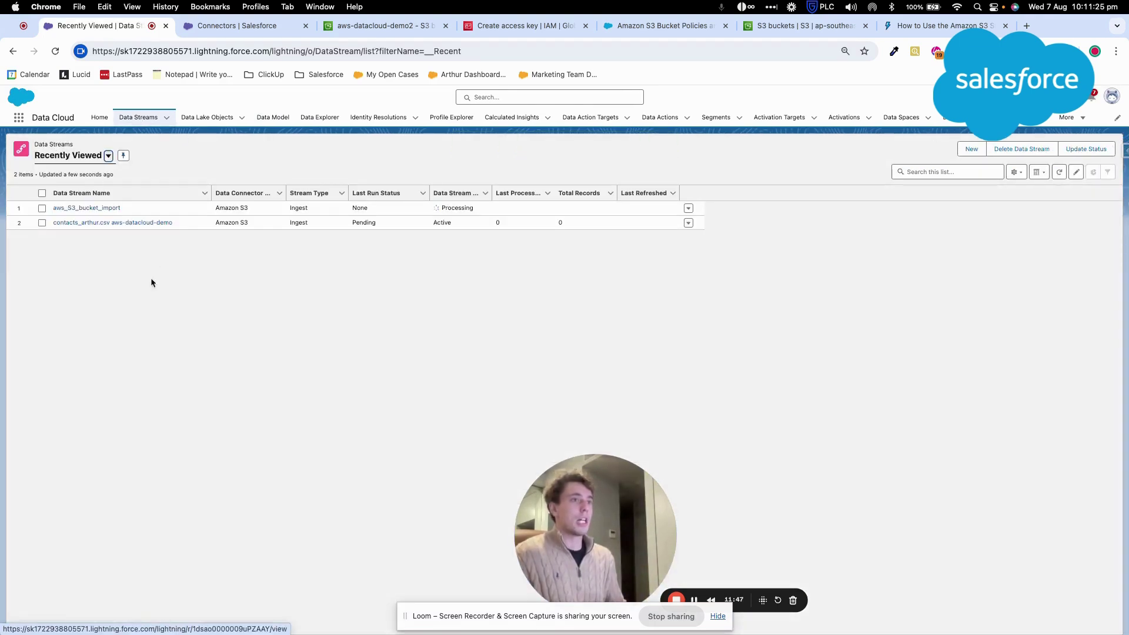
{"action": "left_click", "coordinate": [1060, 171]}
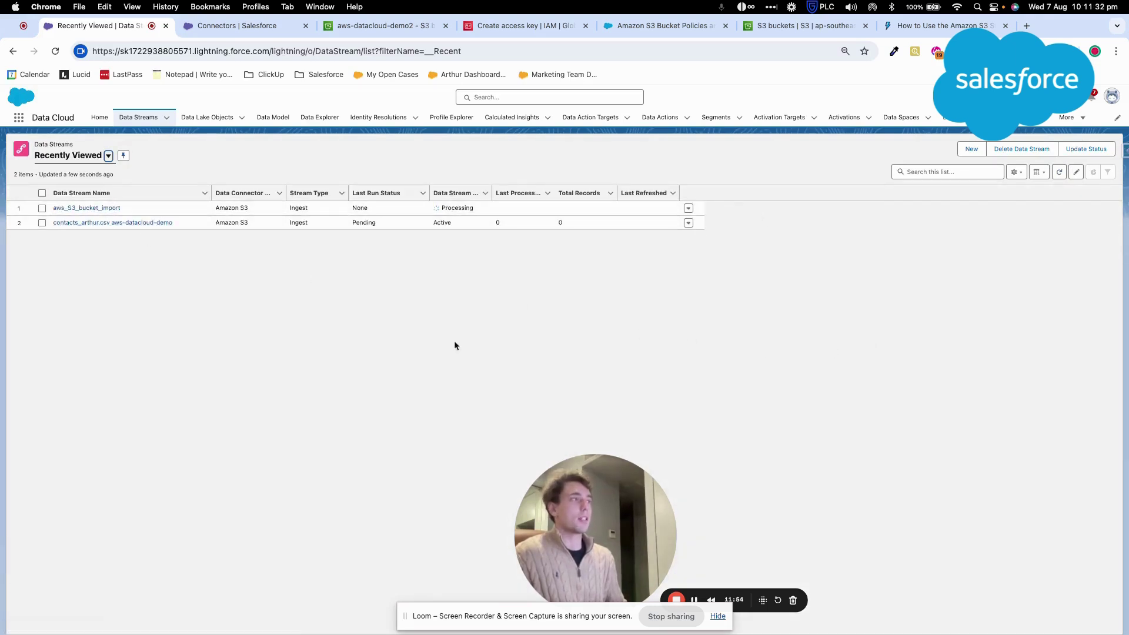
{"action": "left_click", "coordinate": [97, 223]}
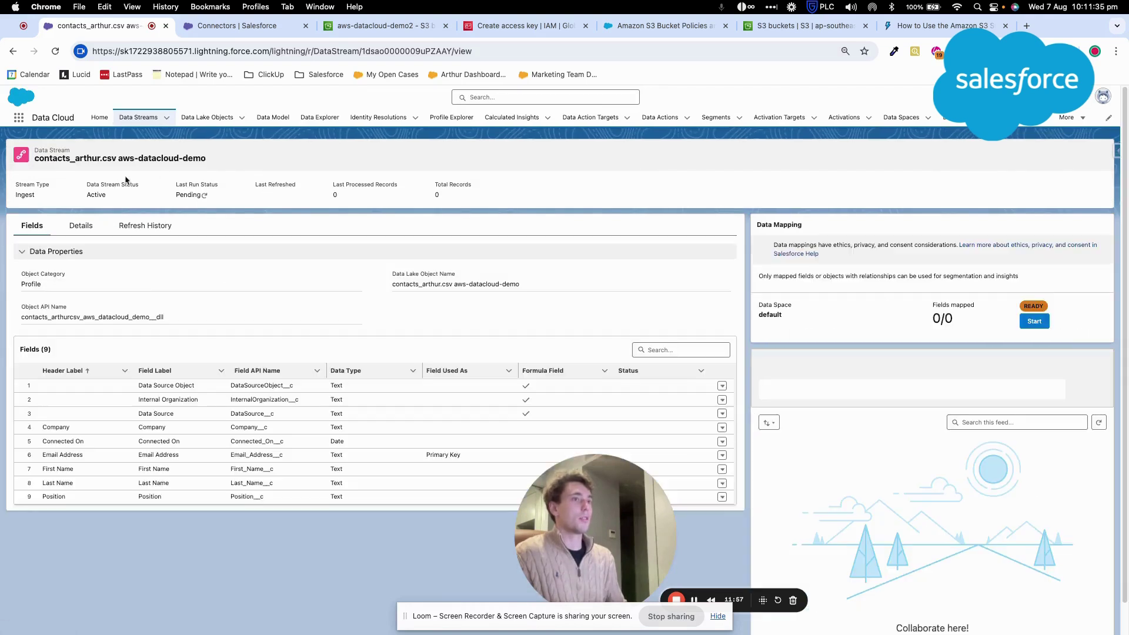
{"action": "left_click_drag", "start_coordinate": [617, 477], "coordinate": [404, 198]}
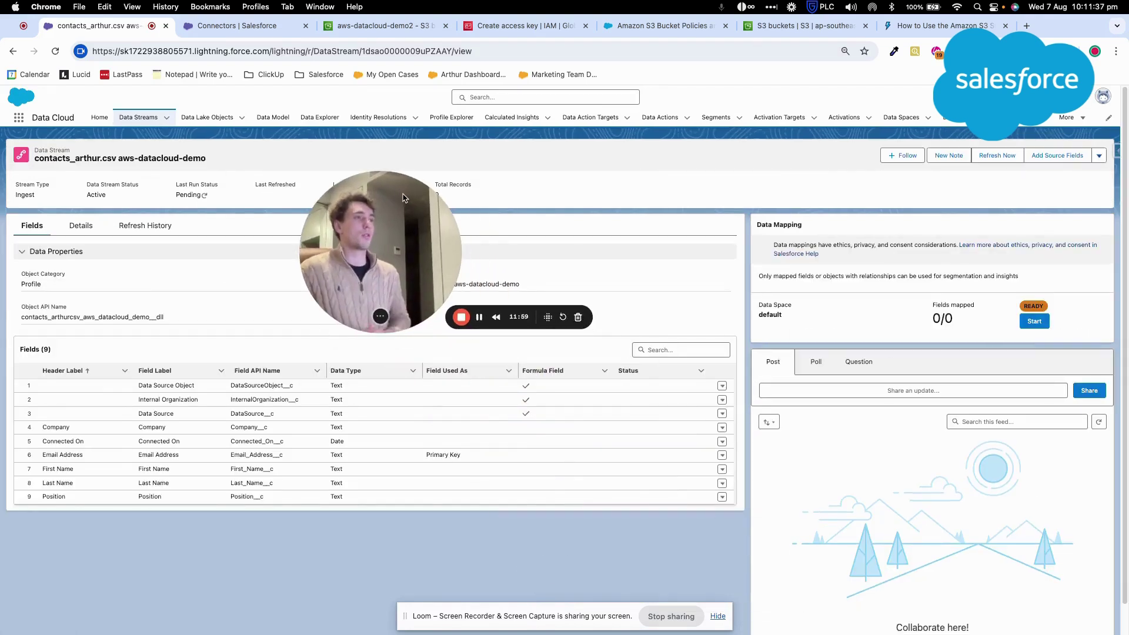